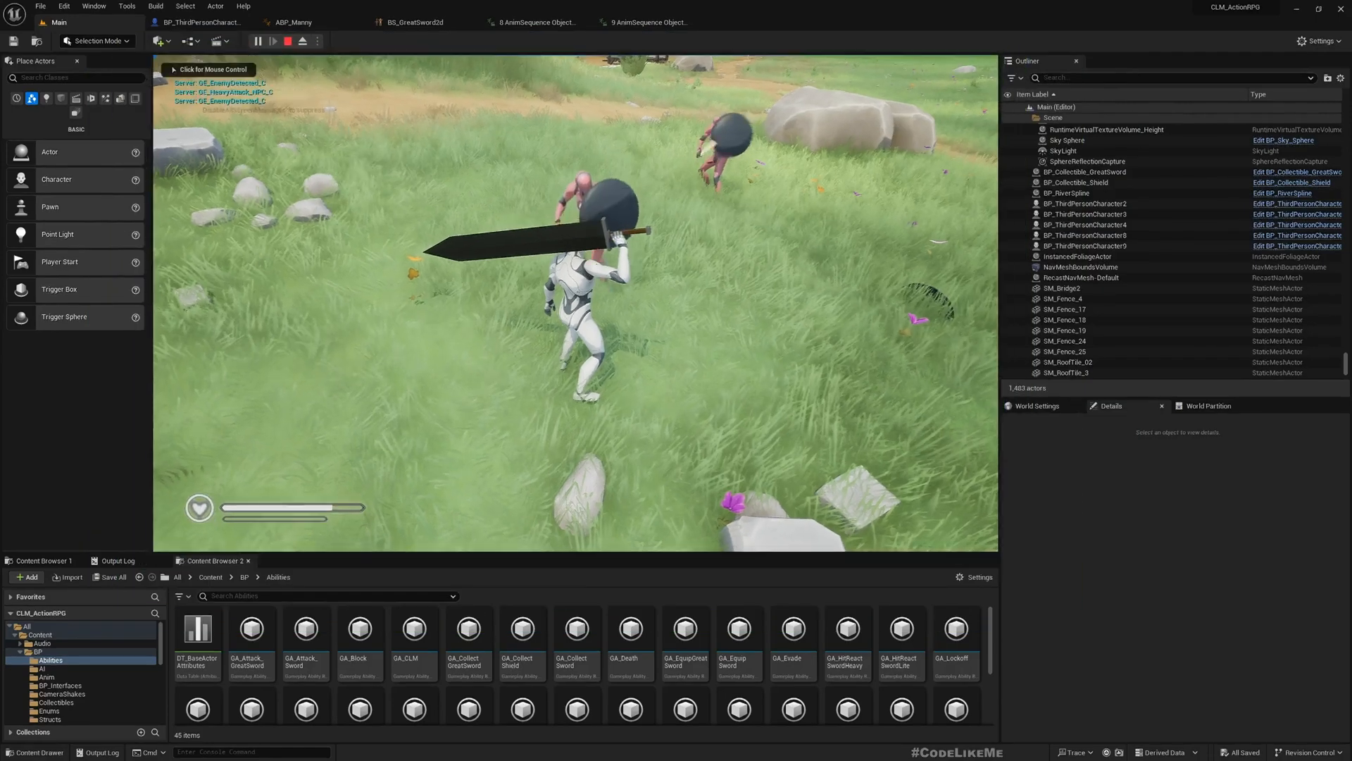
End the play session and open the BS_GreatSword2d blend space to view its samples.
{"action": "key", "text": "Escape"}
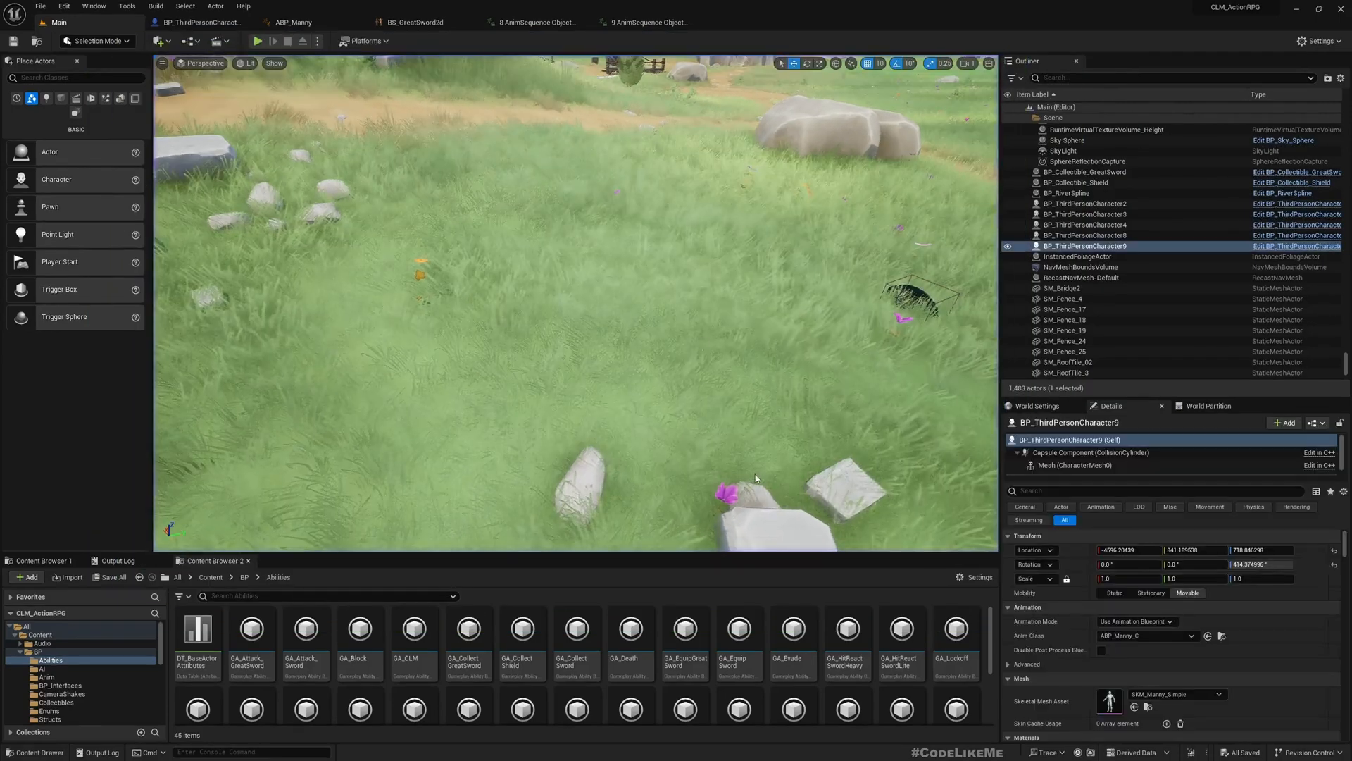
{"action": "left_click", "coordinate": [326, 21]}
{"action": "double_click", "coordinate": [606, 432]}
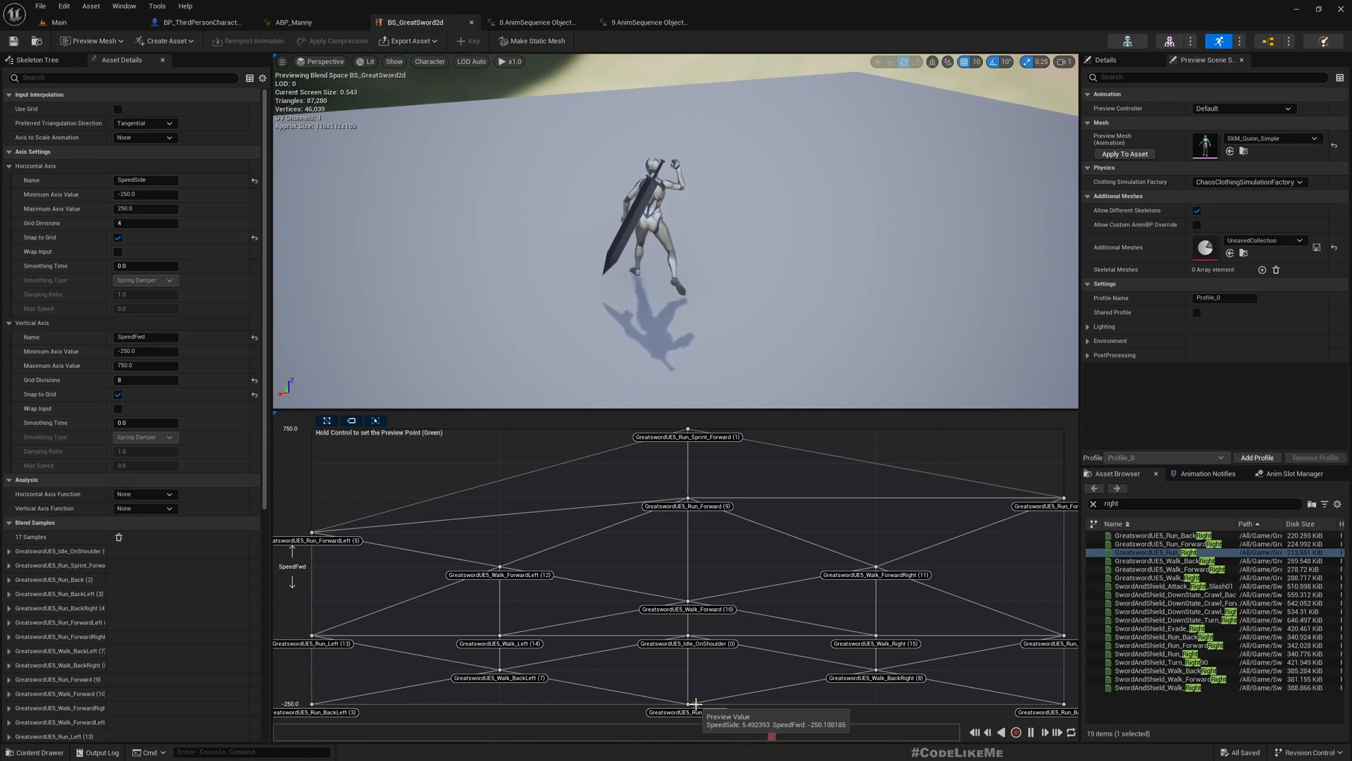
Switch to the web browser and look through the recent posts on the CodeLikeMe Patreon page.
{"action": "left_click", "coordinate": [107, 21]}
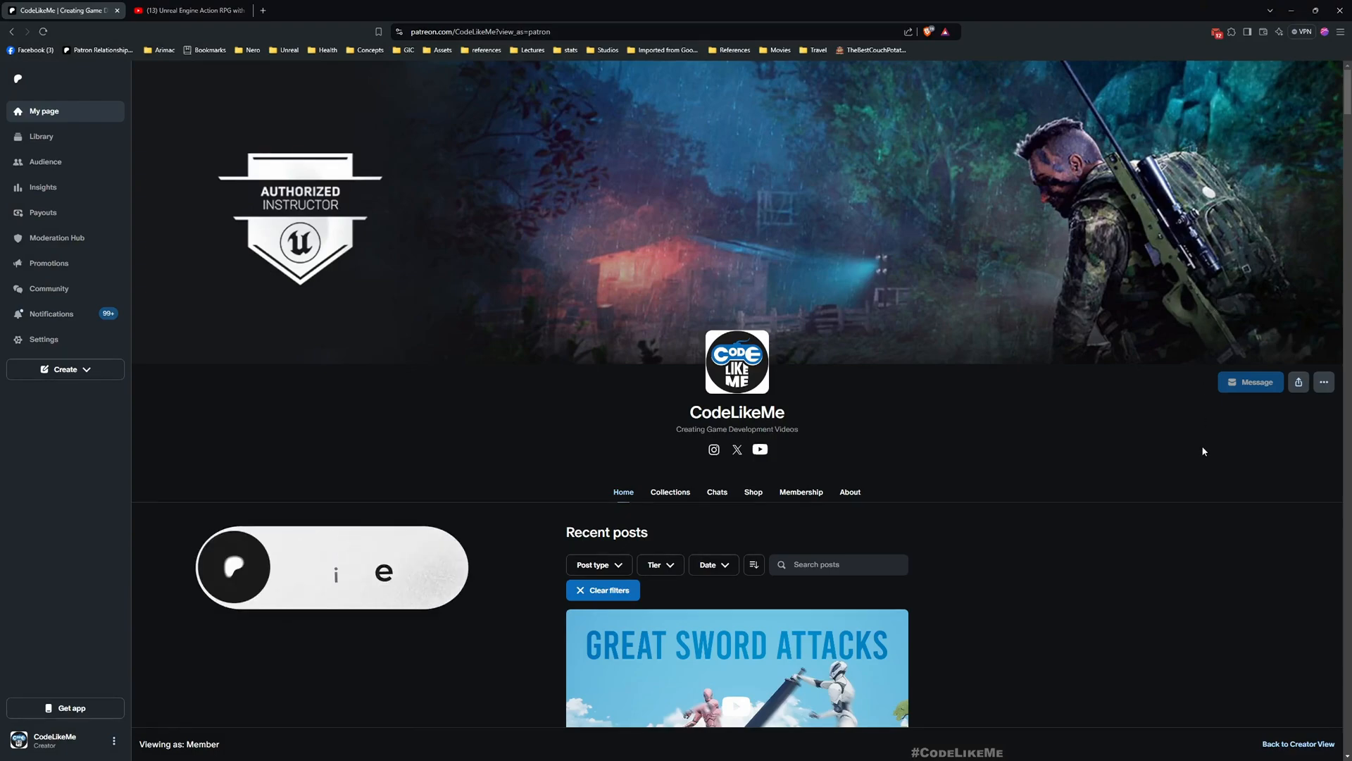
{"action": "scroll", "coordinate": [1202, 446], "scroll_direction": "down", "scroll_amount": 2}
{"action": "scroll", "coordinate": [1176, 454], "scroll_direction": "down", "scroll_amount": 12}
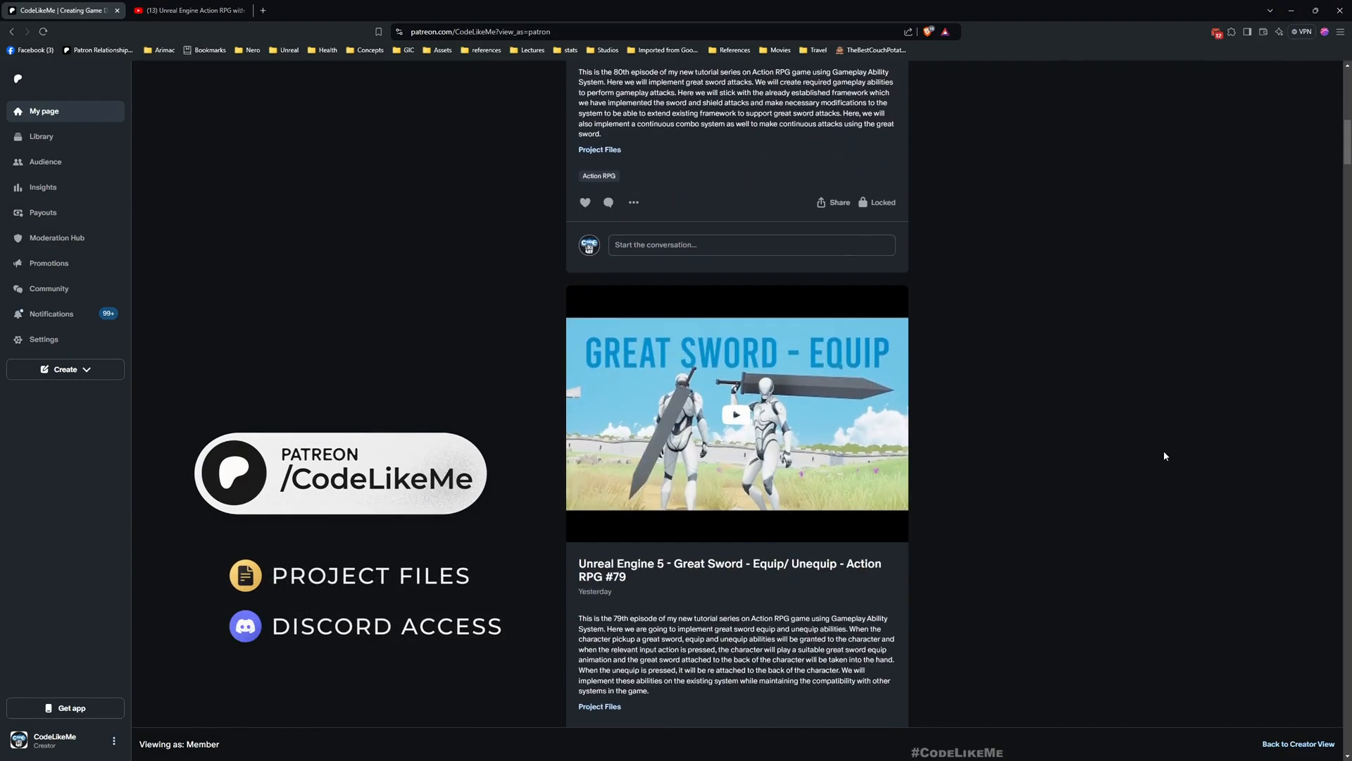
{"action": "scroll", "coordinate": [1141, 456], "scroll_direction": "down", "scroll_amount": 15}
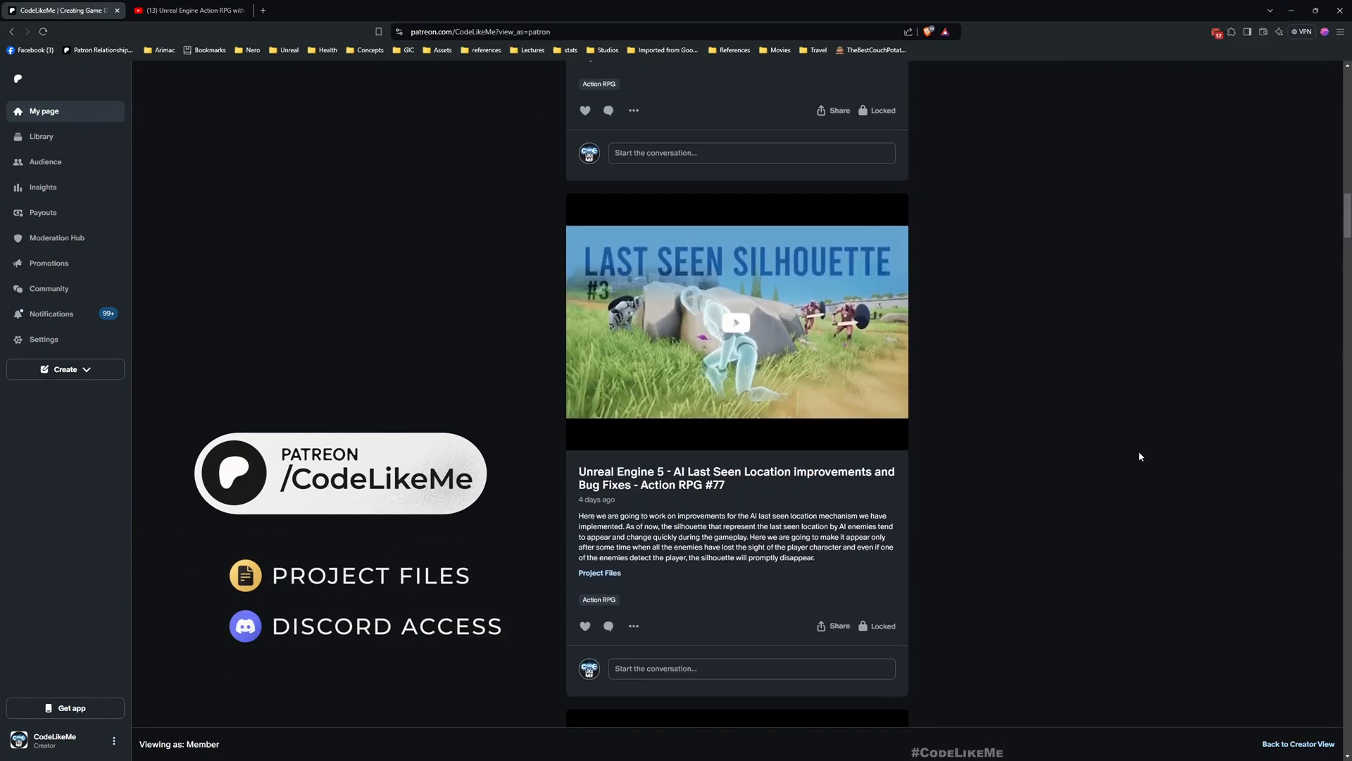
{"action": "scroll", "coordinate": [1140, 456], "scroll_direction": "down", "scroll_amount": 15}
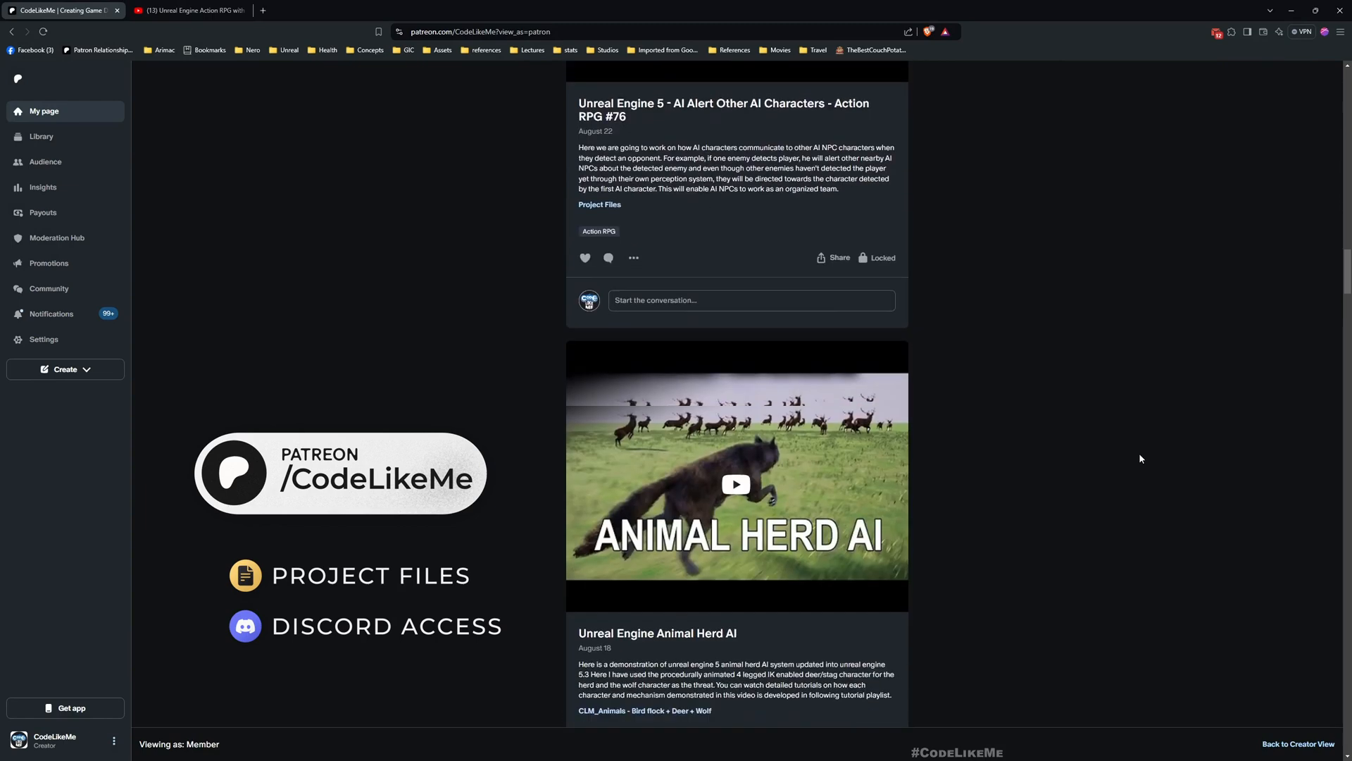
{"action": "scroll", "coordinate": [1140, 458], "scroll_direction": "down", "scroll_amount": 10}
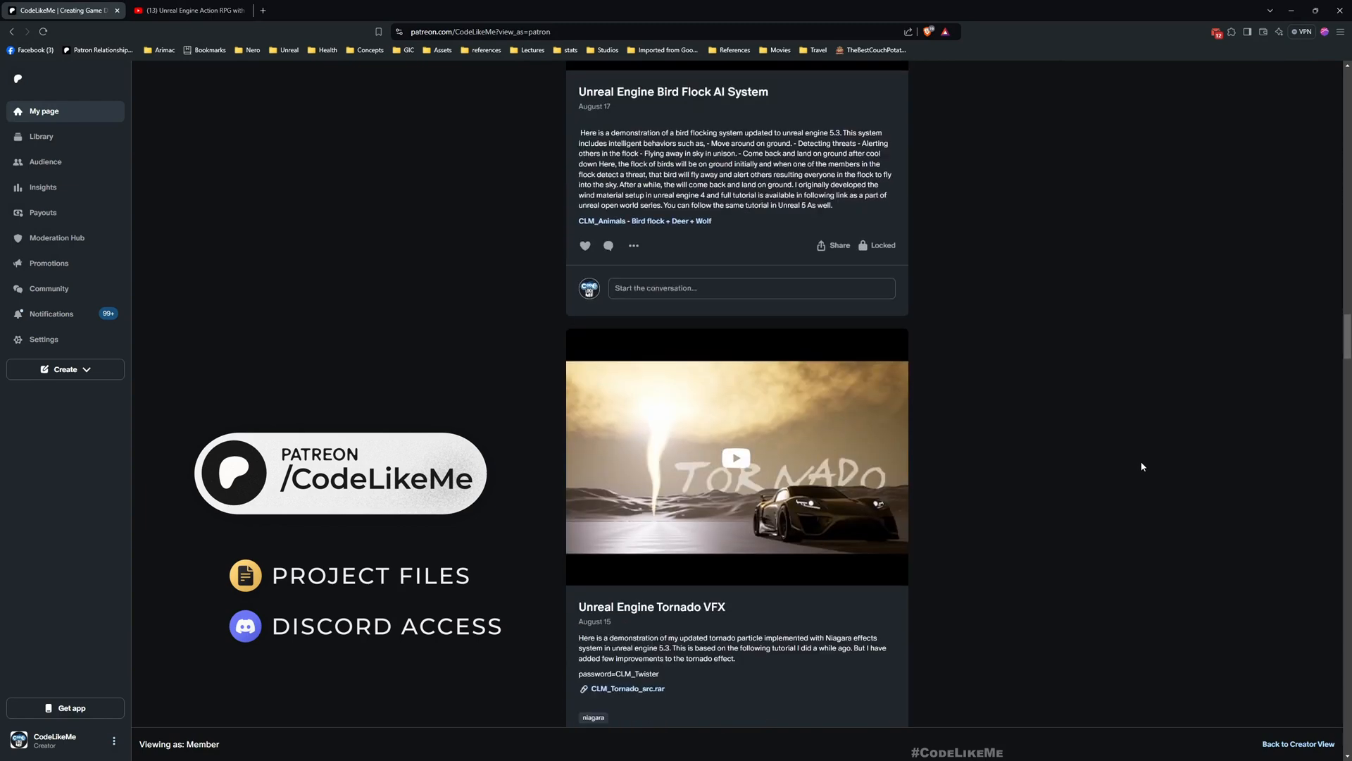
{"action": "scroll", "coordinate": [1158, 479], "scroll_direction": "down", "scroll_amount": 10}
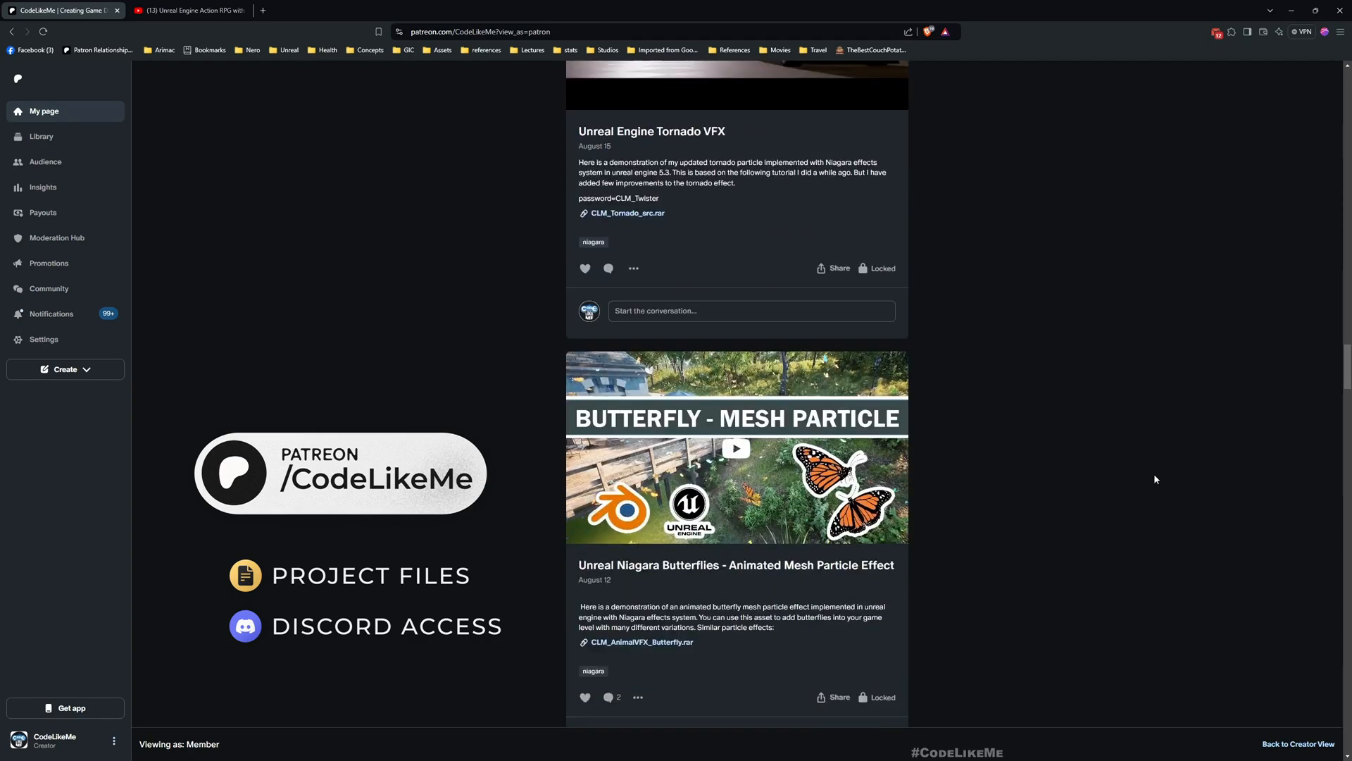
{"action": "scroll", "coordinate": [1154, 480], "scroll_direction": "down", "scroll_amount": 3}
{"action": "scroll", "coordinate": [1154, 480], "scroll_direction": "down", "scroll_amount": 14}
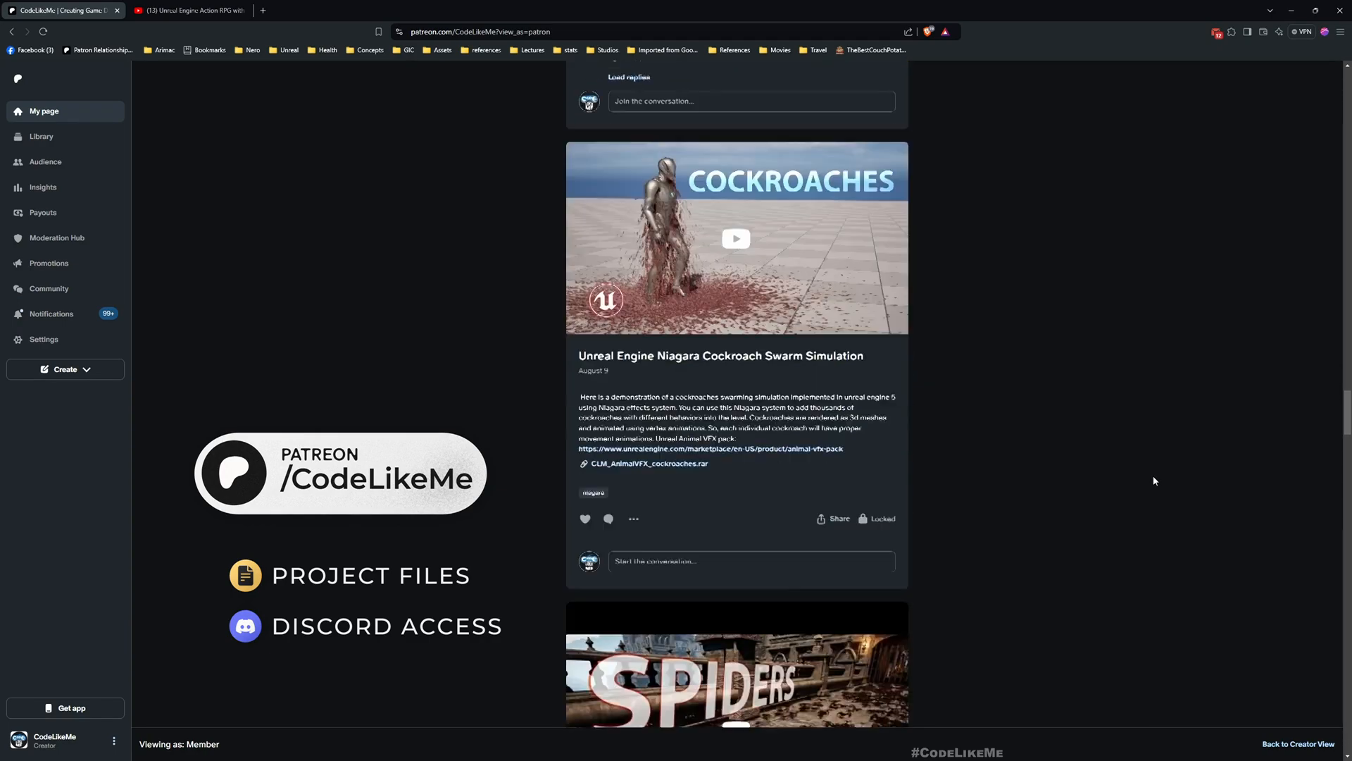
{"action": "scroll", "coordinate": [1153, 481], "scroll_direction": "down", "scroll_amount": 14}
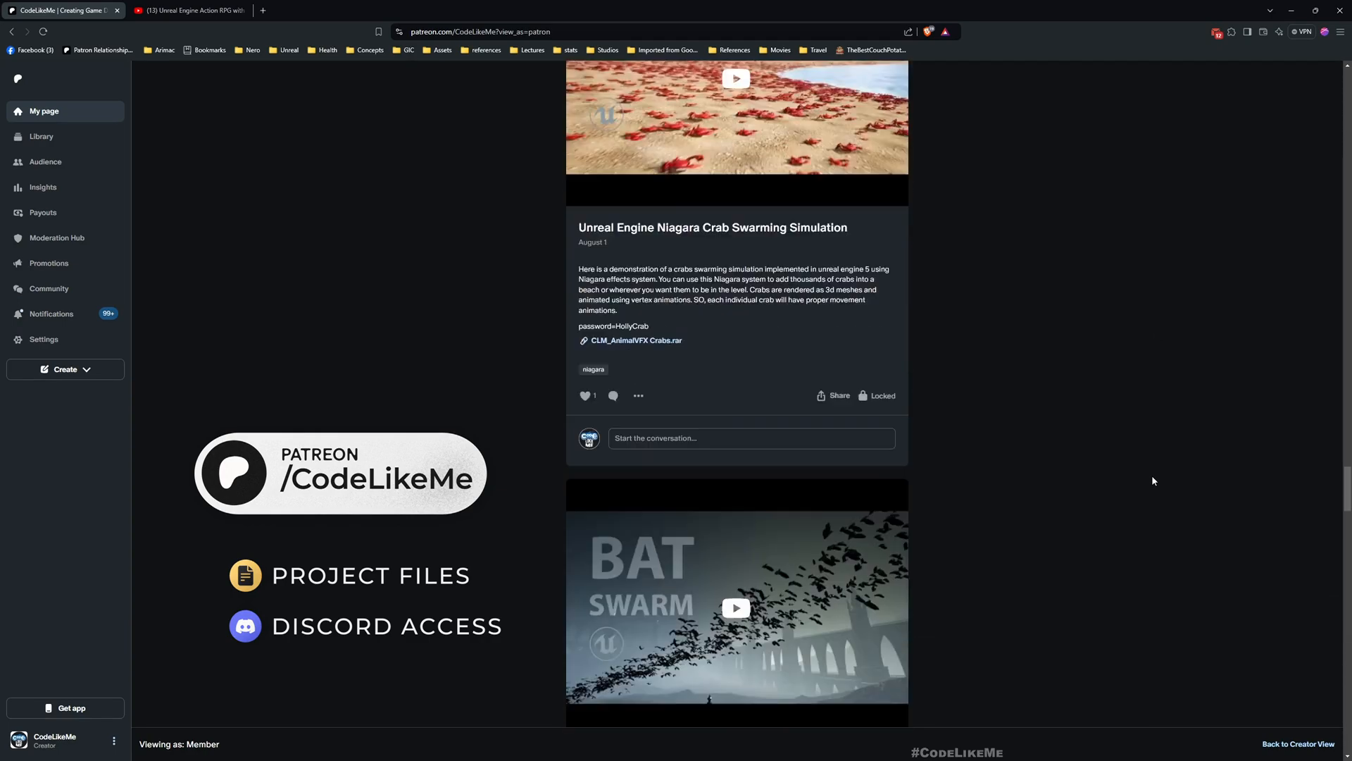
{"action": "scroll", "coordinate": [1146, 484], "scroll_direction": "down", "scroll_amount": 3}
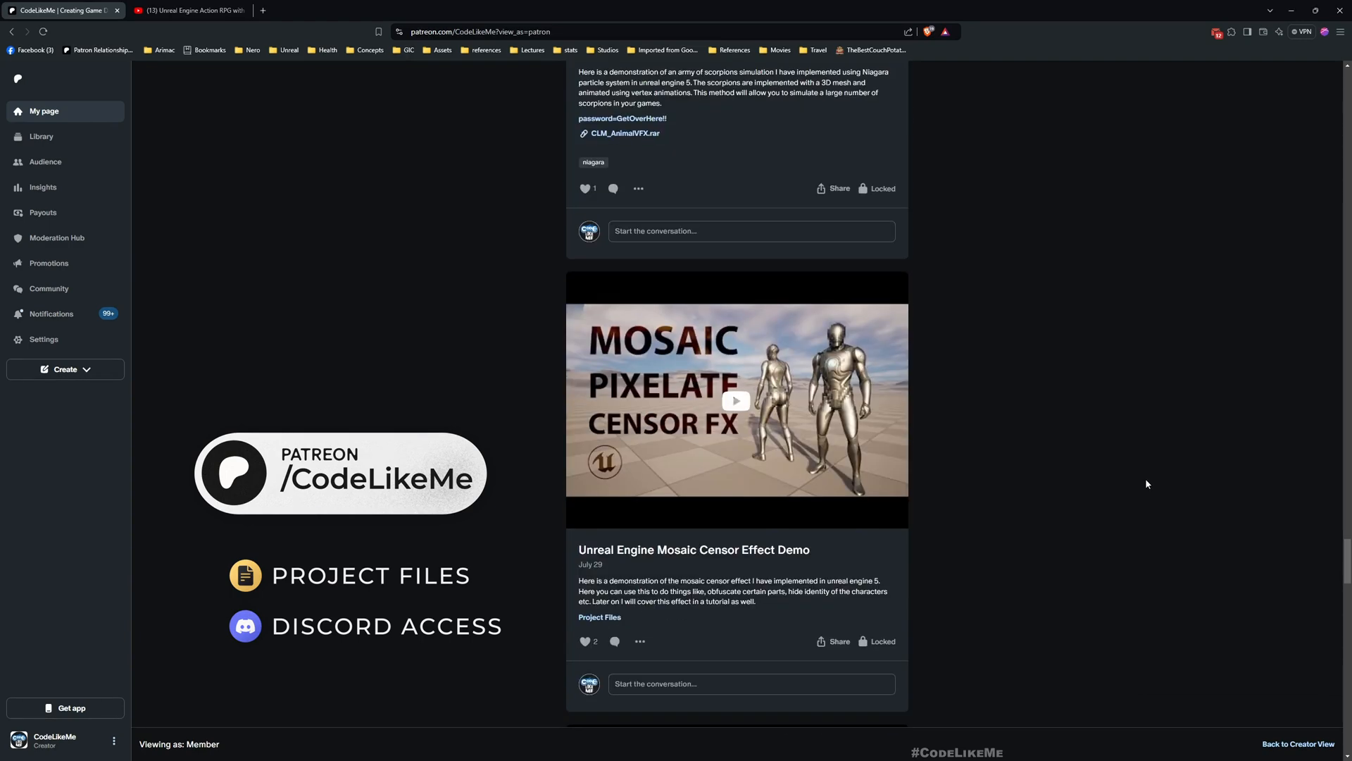
Look through the episodes of the YouTube playlist "Unreal Engine Action RPG with Gameplay Ability System".
{"action": "left_click", "coordinate": [182, 8]}
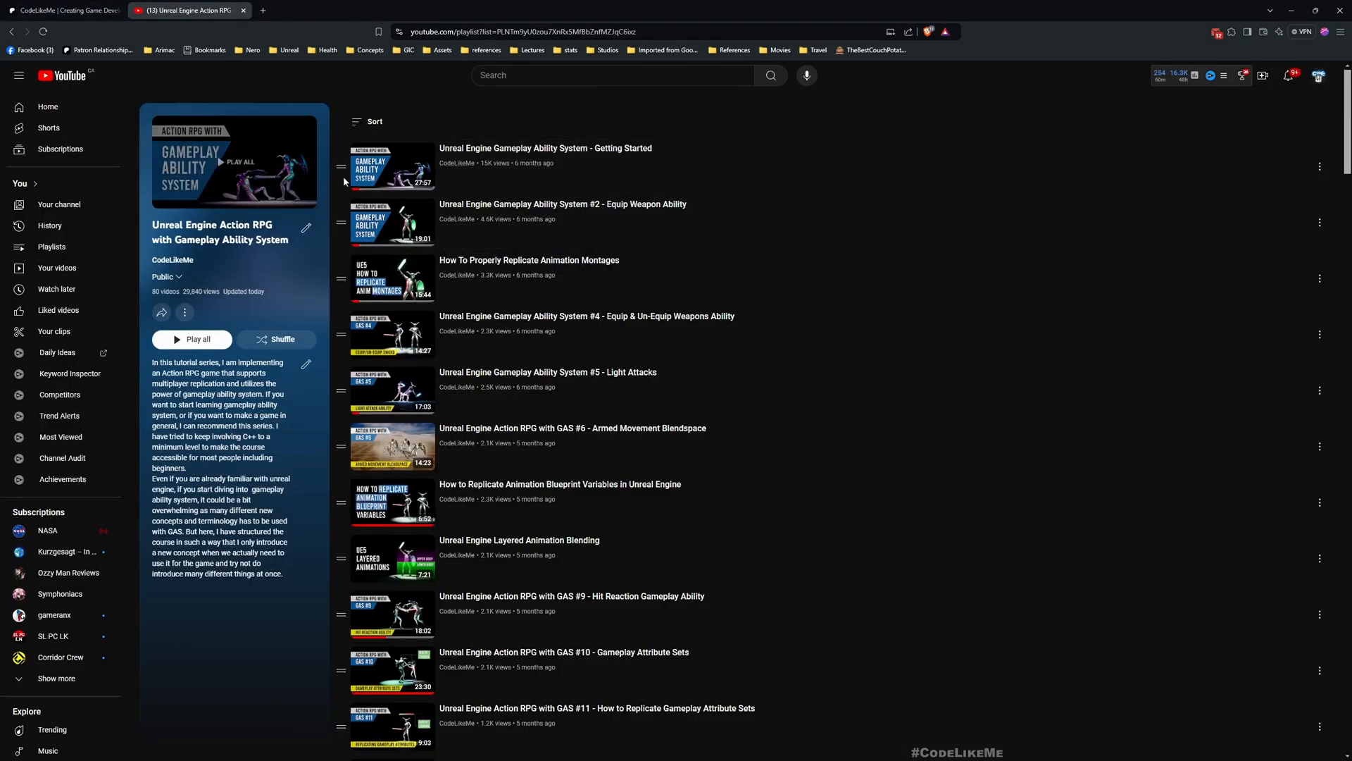
{"action": "scroll", "coordinate": [526, 200], "scroll_direction": "down", "scroll_amount": 1}
{"action": "scroll", "coordinate": [526, 200], "scroll_direction": "down", "scroll_amount": 8}
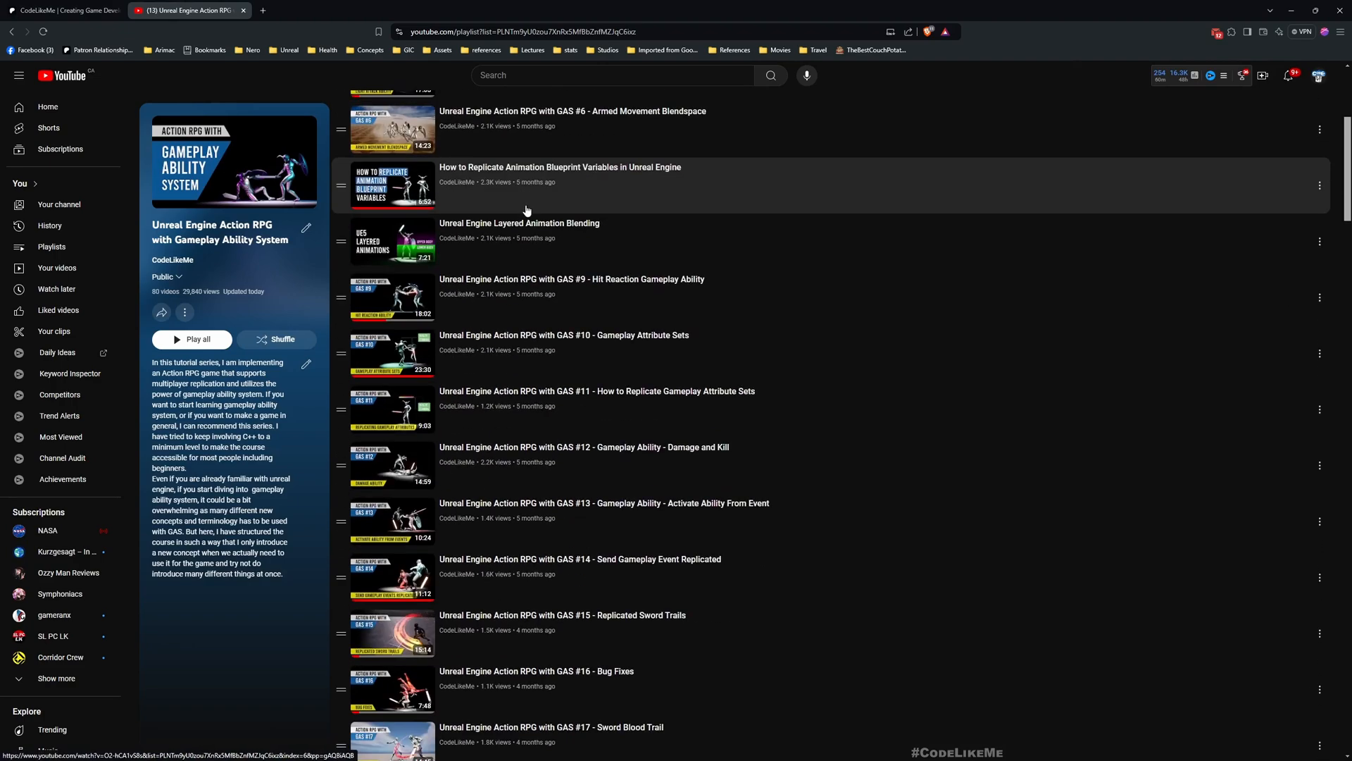
{"action": "scroll", "coordinate": [526, 211], "scroll_direction": "down", "scroll_amount": 14}
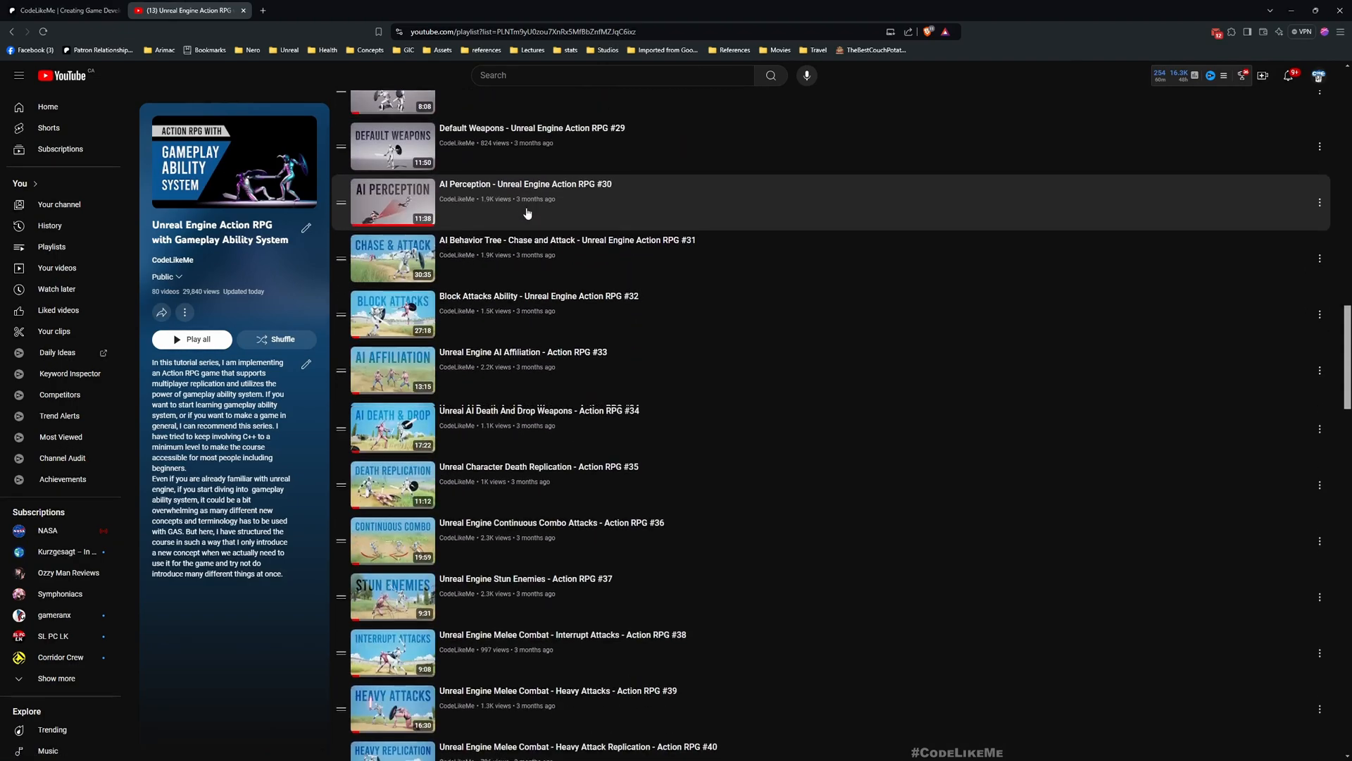
{"action": "scroll", "coordinate": [526, 211], "scroll_direction": "down", "scroll_amount": 11}
{"action": "scroll", "coordinate": [527, 213], "scroll_direction": "down", "scroll_amount": 20}
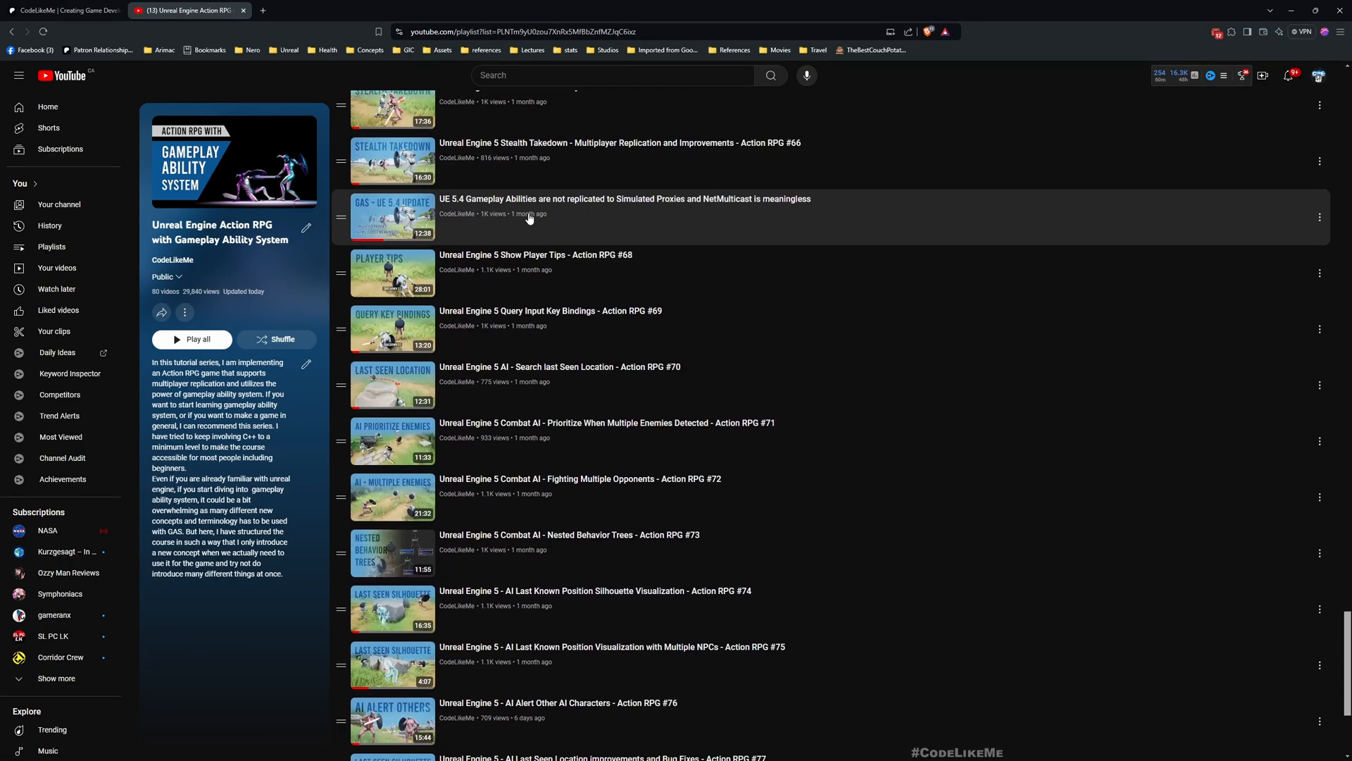
{"action": "scroll", "coordinate": [530, 220], "scroll_direction": "down", "scroll_amount": 4}
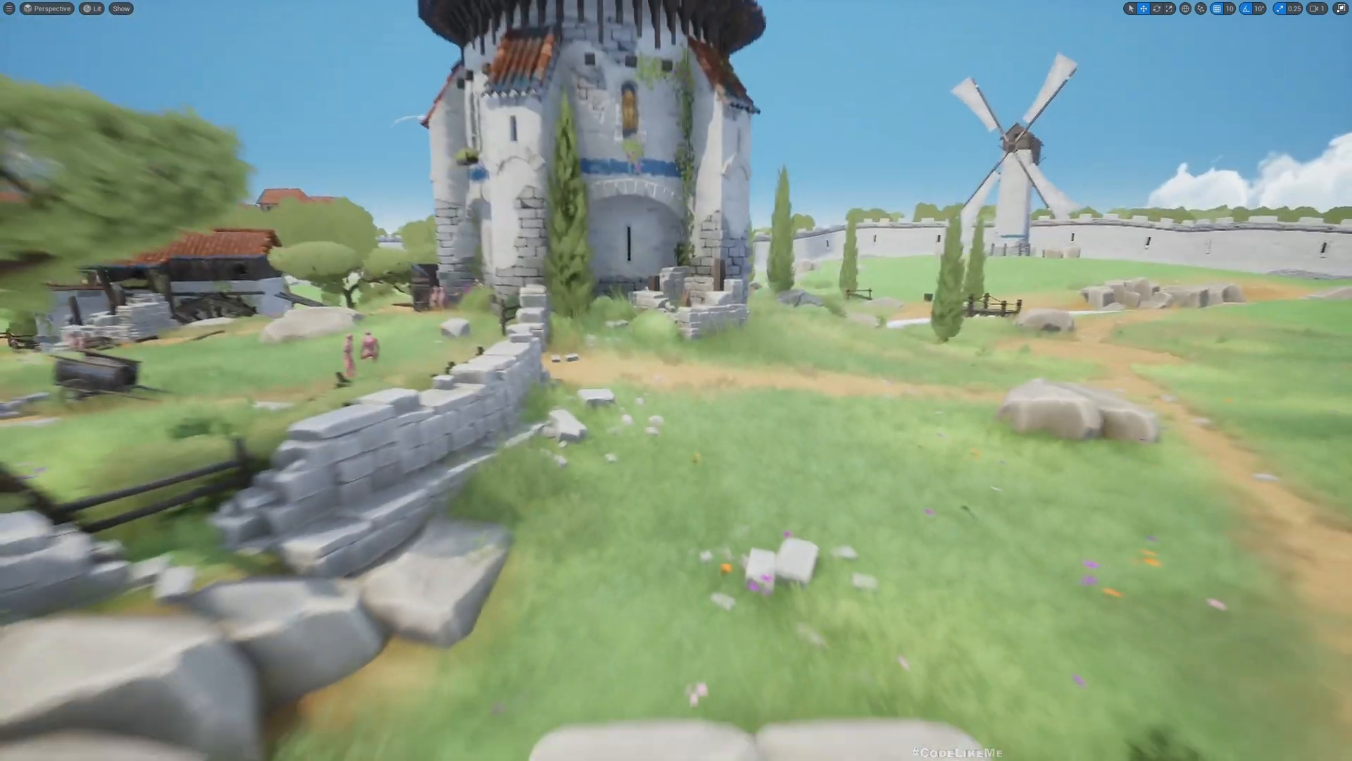
Switch to Unreal Editor and play-test the level: pick up the great sword, equip it and run around with it.
{"action": "key", "text": "s"}
{"action": "right_click_drag", "start_coordinate": [693, 364], "coordinate": [725, 357]}
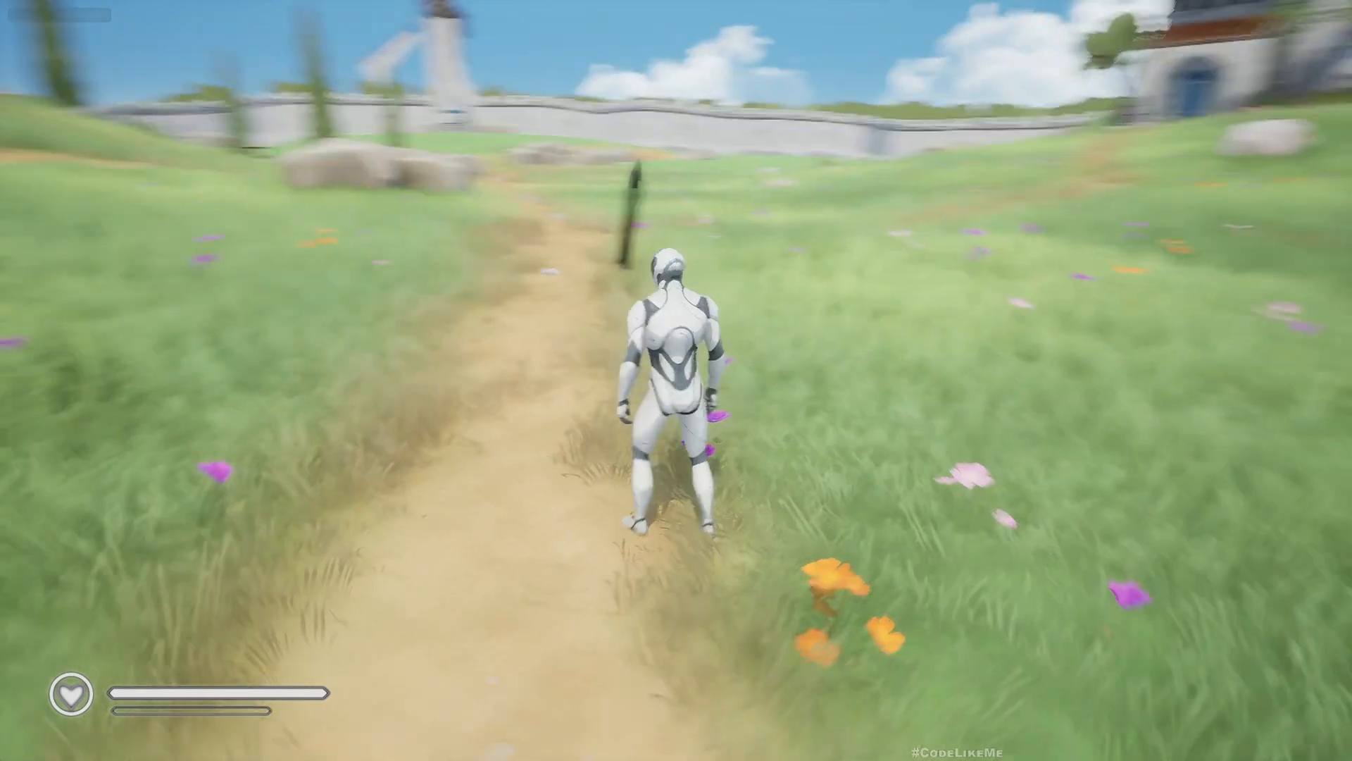
{"action": "key", "text": "w"}
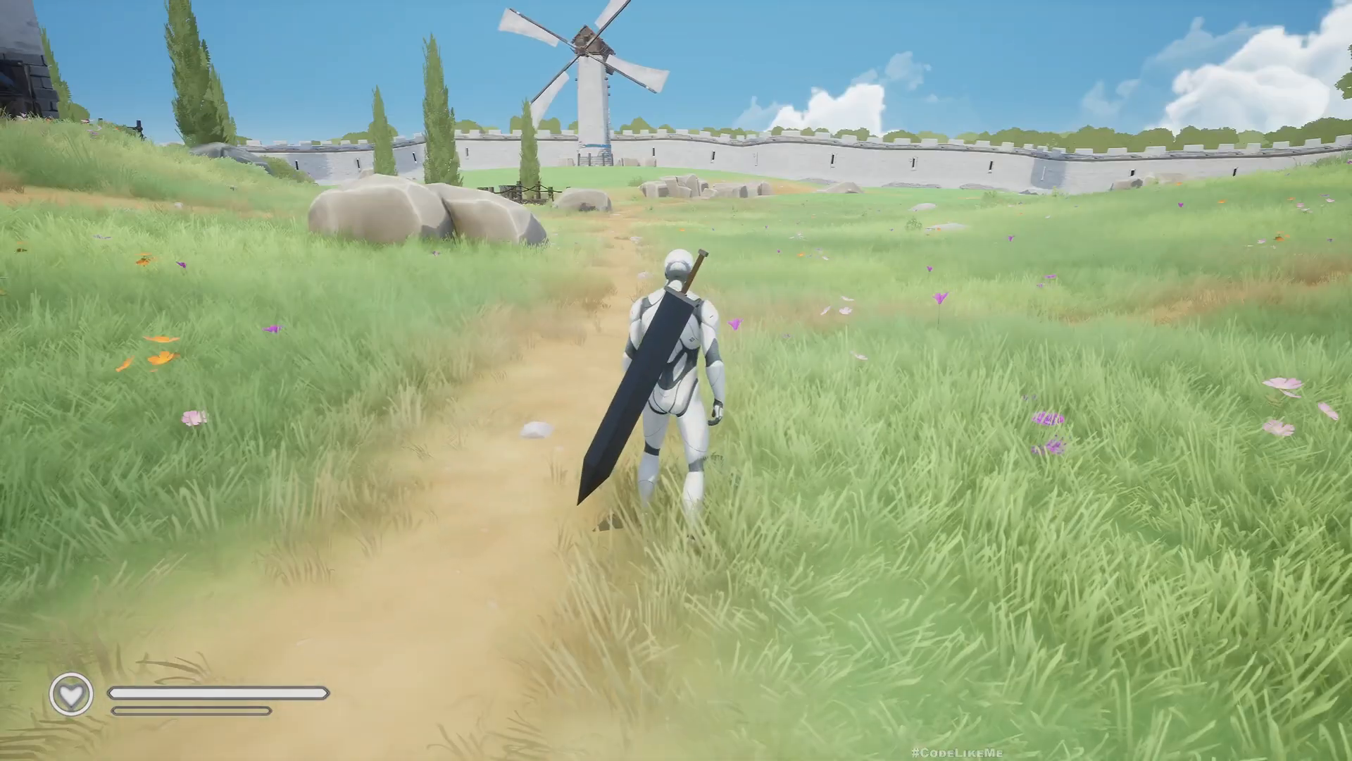
{"action": "key", "text": "e"}
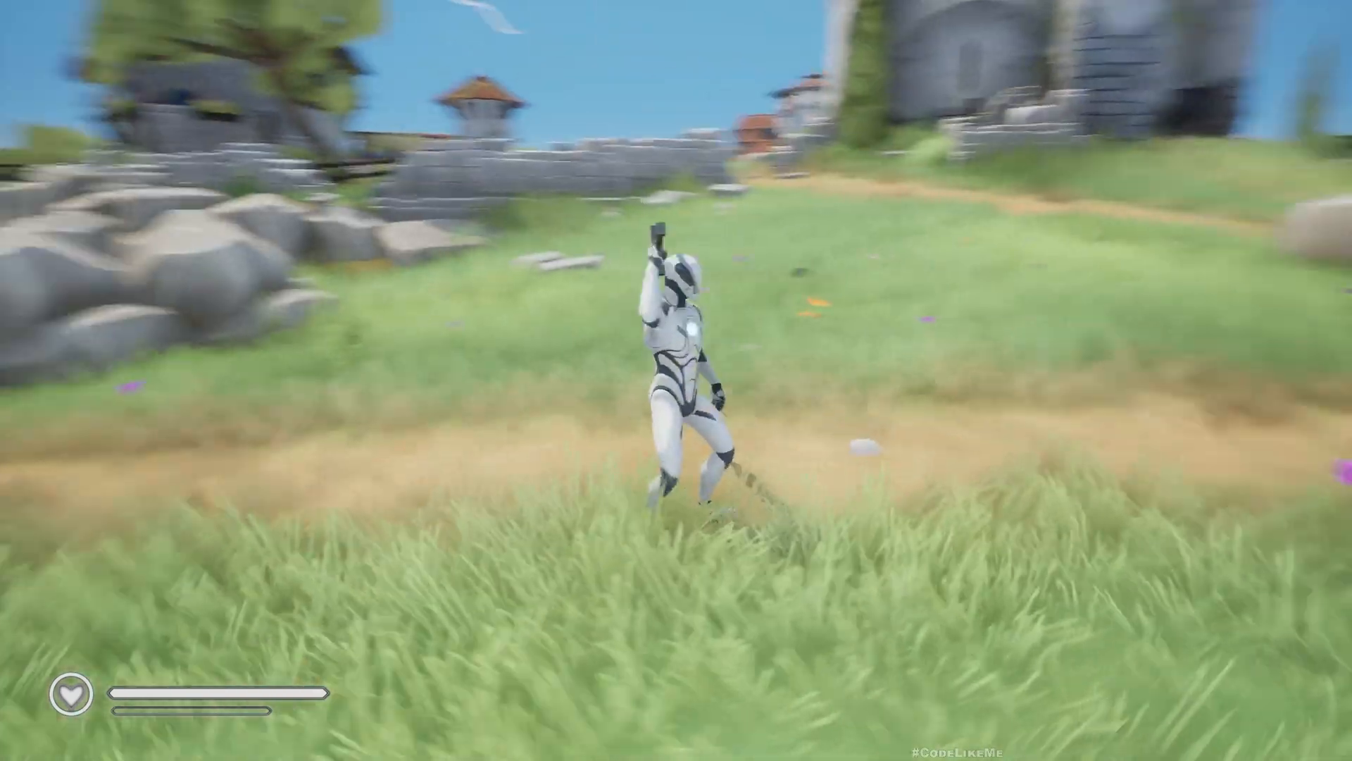
{"action": "key", "text": "w"}
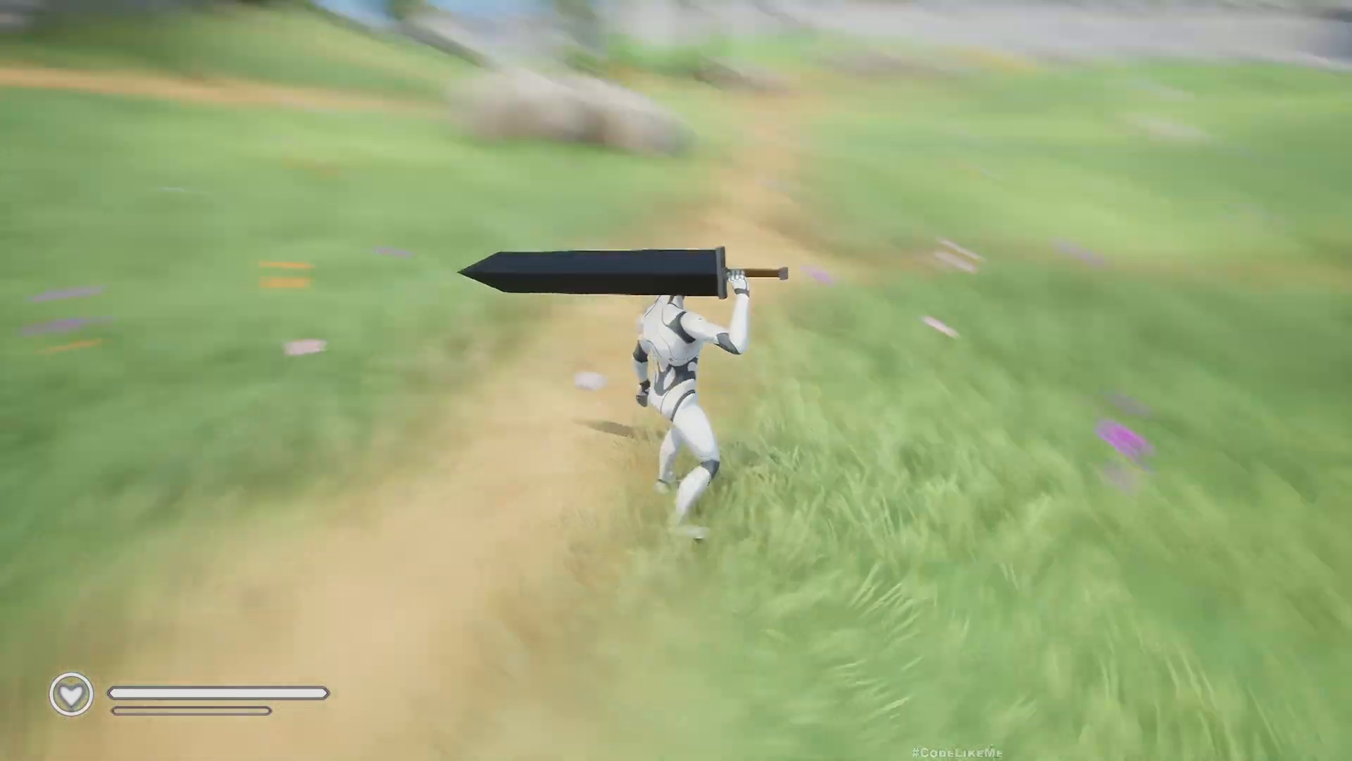
{"action": "key", "text": "w"}
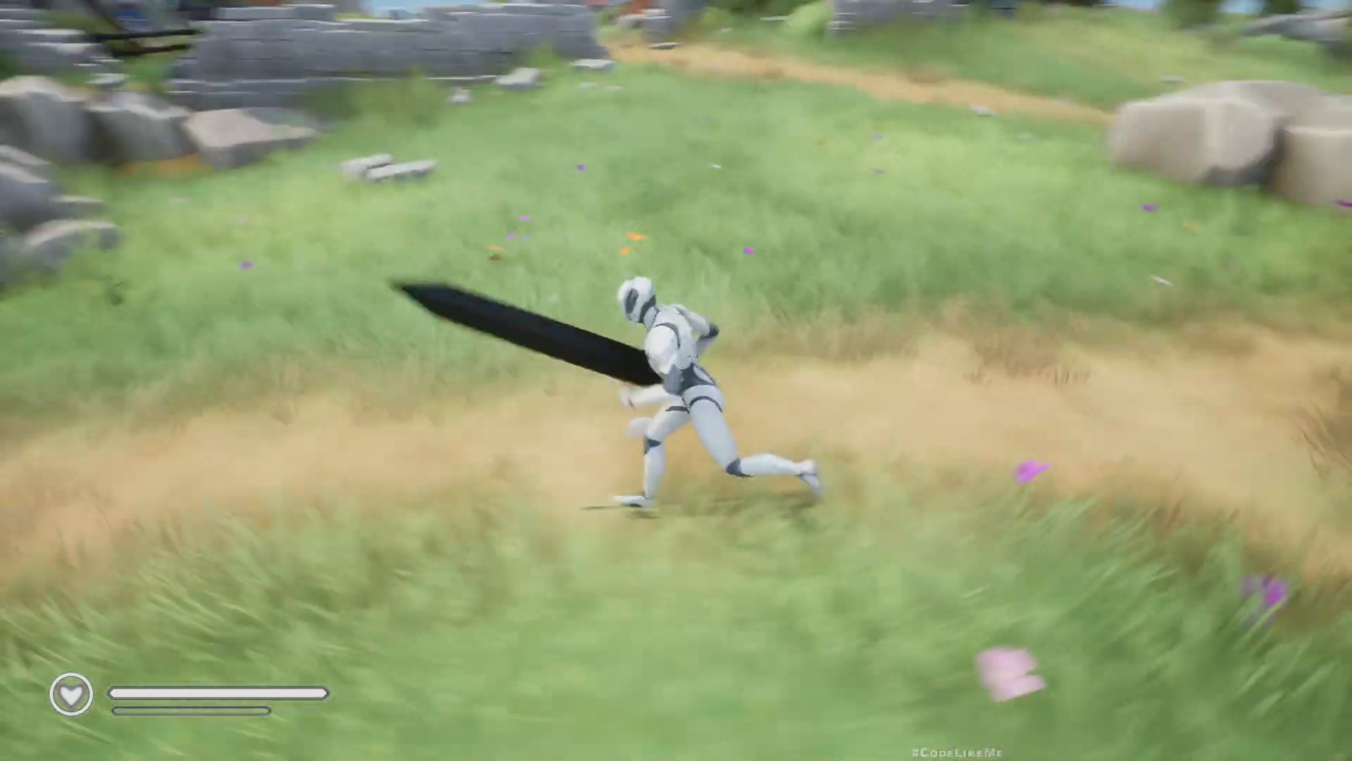
{"action": "key", "text": "w"}
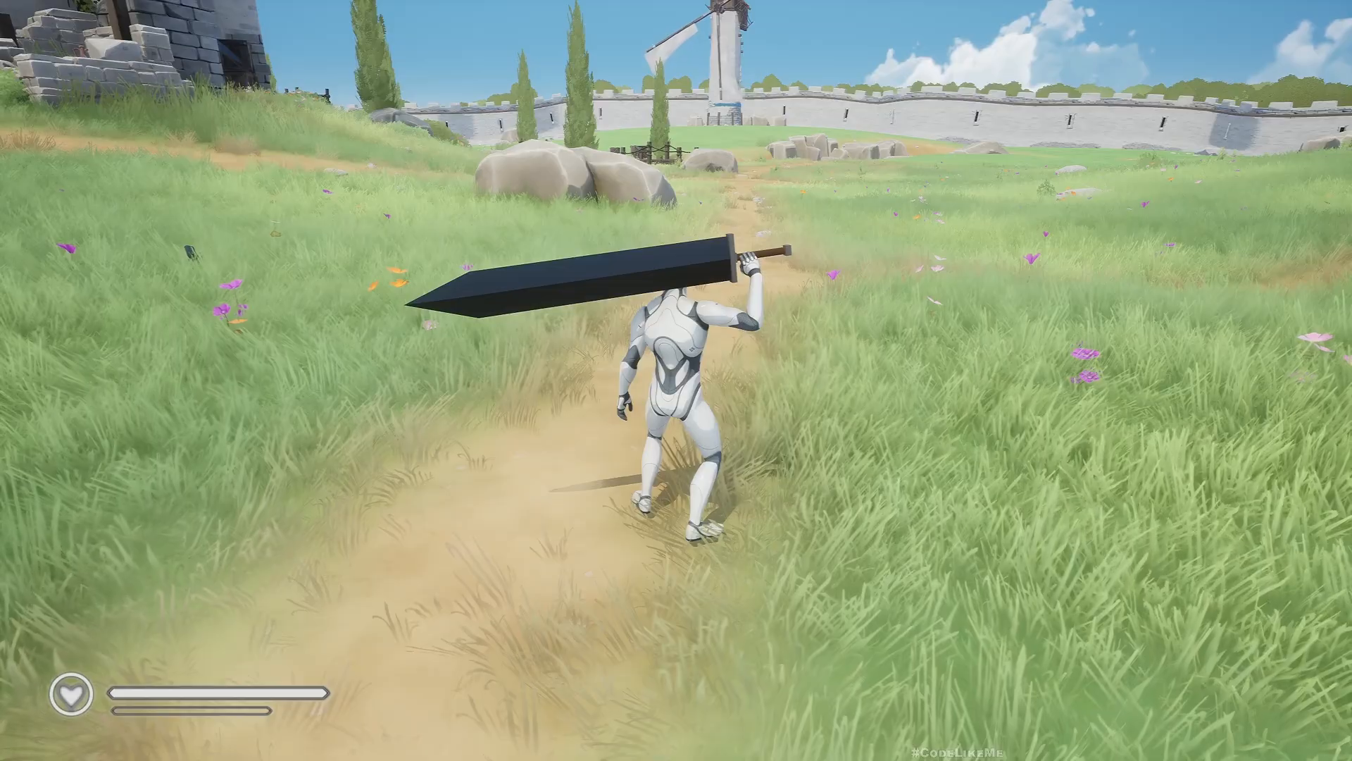
End the play session, leave the full-screen viewport and locate the blueprint asset of the NPC BP_ThirdPersonCharacter9 in the project content.
{"action": "key", "text": "Escape"}
{"action": "key", "text": "F11"}
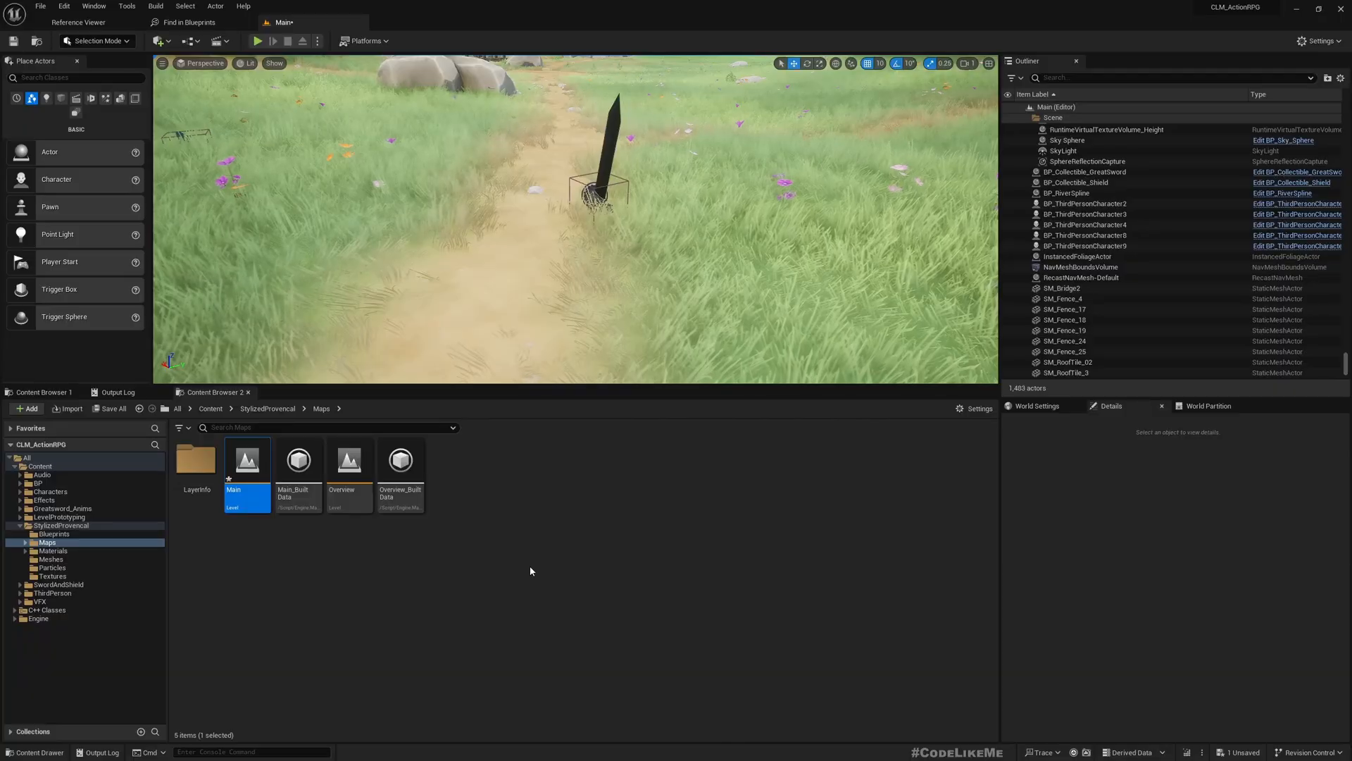
{"action": "right_click_drag", "start_coordinate": [477, 298], "coordinate": [414, 263]}
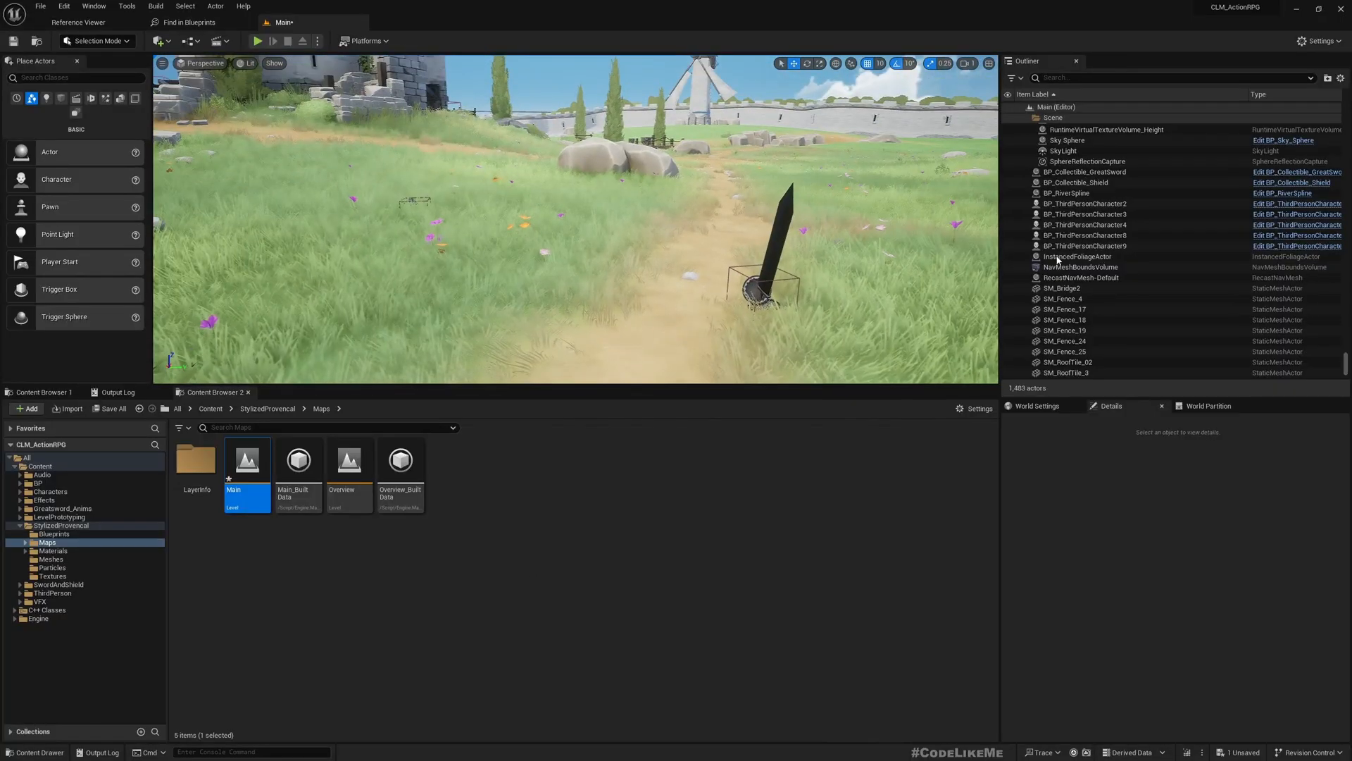
{"action": "right_click_drag", "start_coordinate": [575, 287], "coordinate": [423, 299]}
{"action": "right_click", "coordinate": [434, 200]}
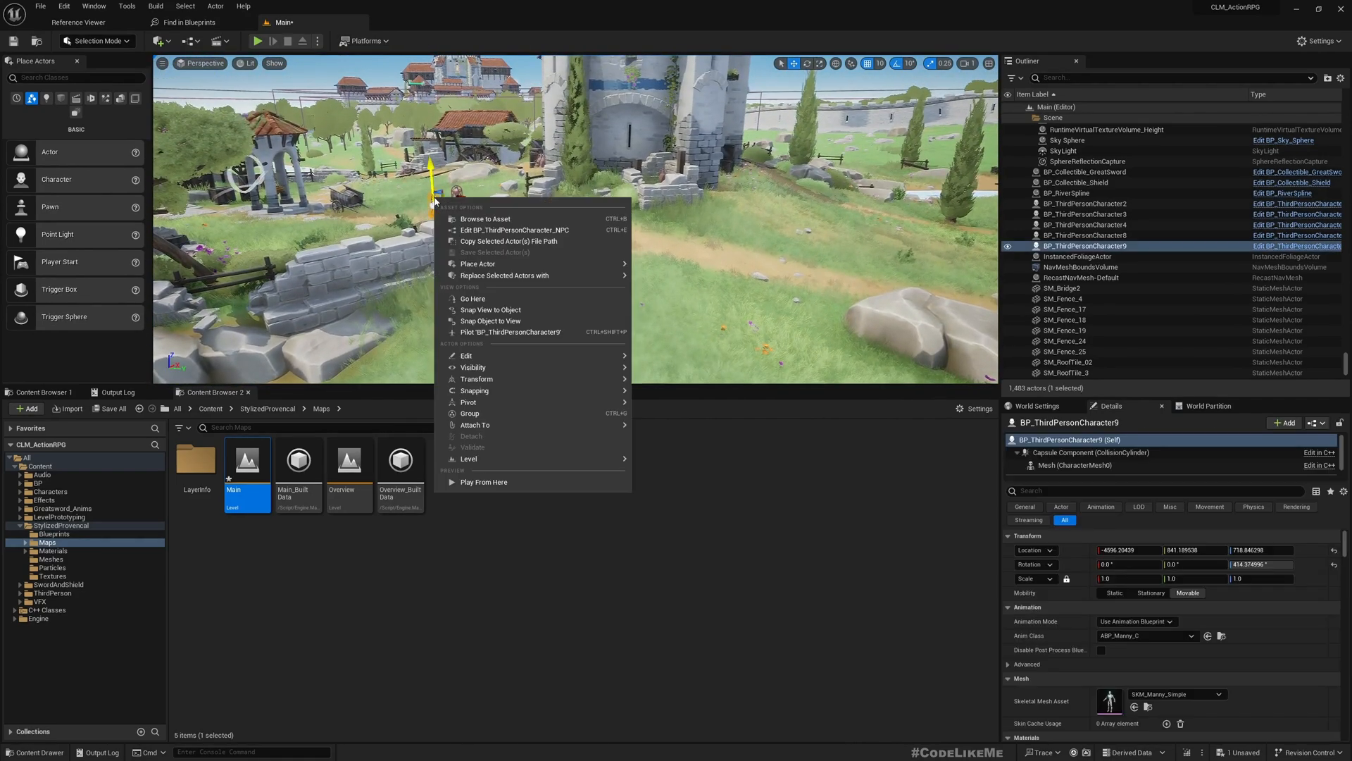
{"action": "left_click", "coordinate": [483, 220]}
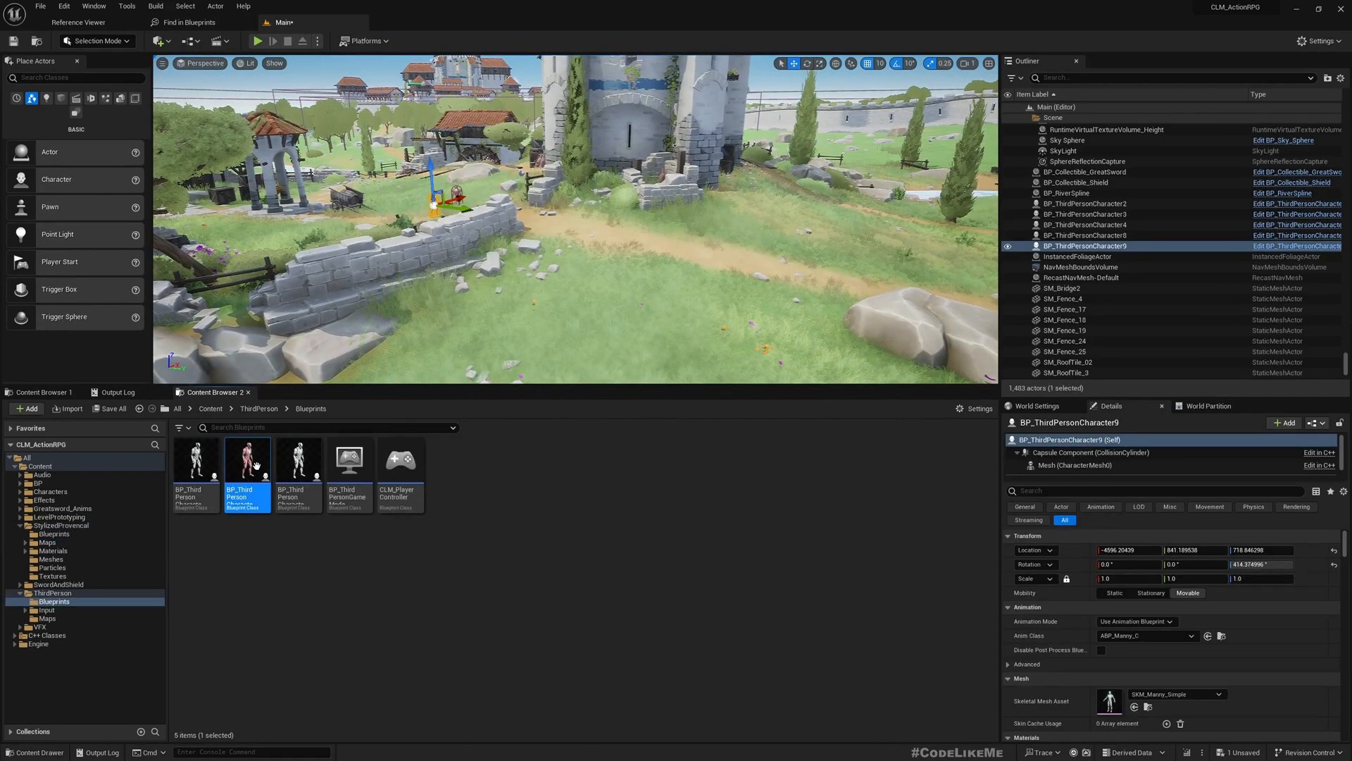
Open the BP_ThirdPersonCharacter_Base blueprint and locate the ABP_Manny anim class asset assigned to its Mesh component.
{"action": "left_click", "coordinate": [201, 461]}
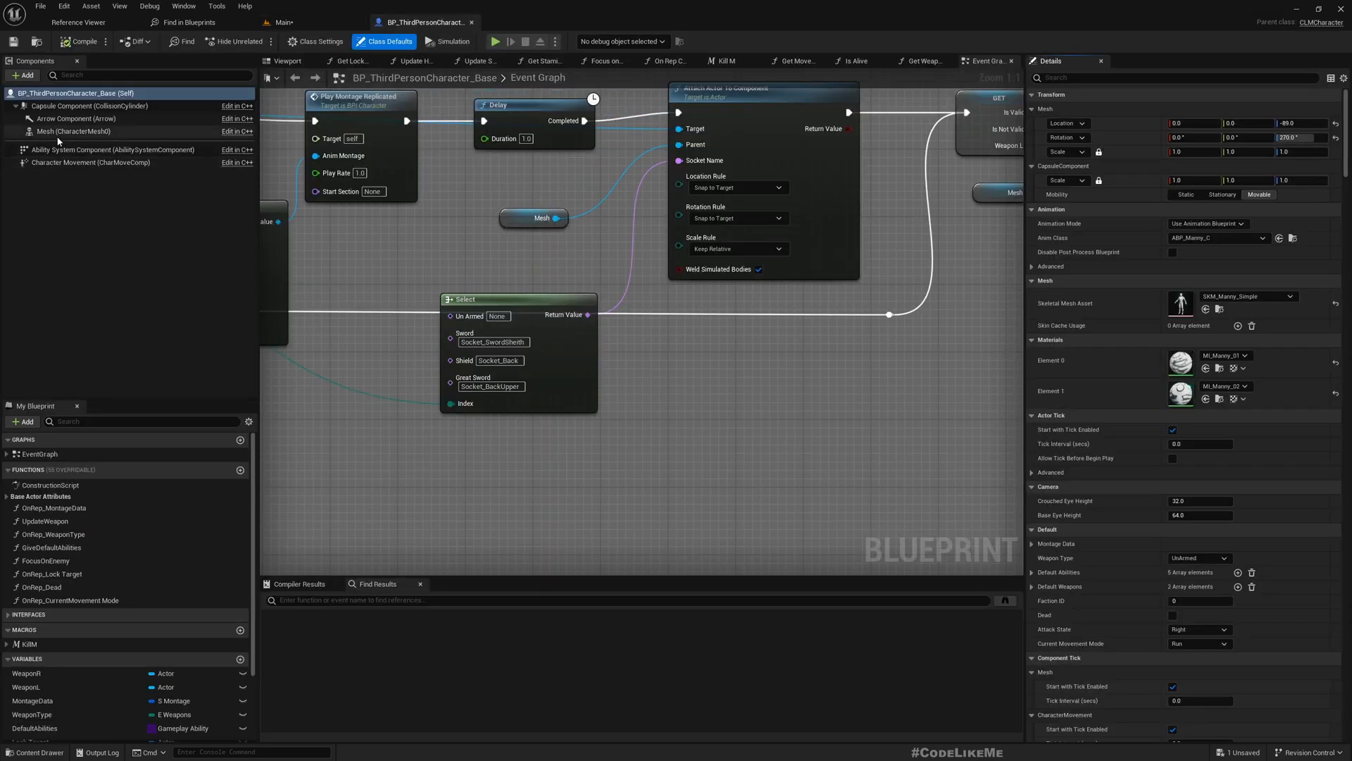
{"action": "left_click", "coordinate": [53, 132]}
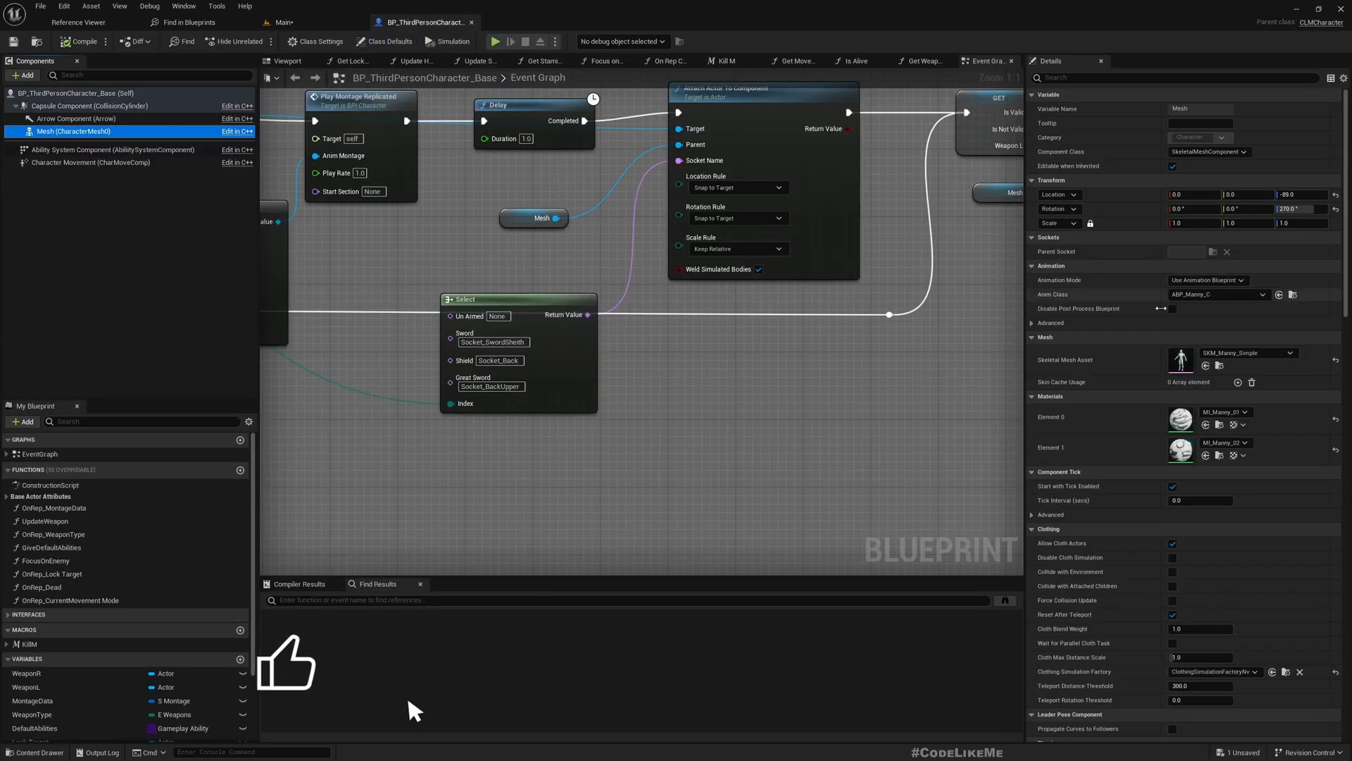
{"action": "left_click", "coordinate": [1292, 294]}
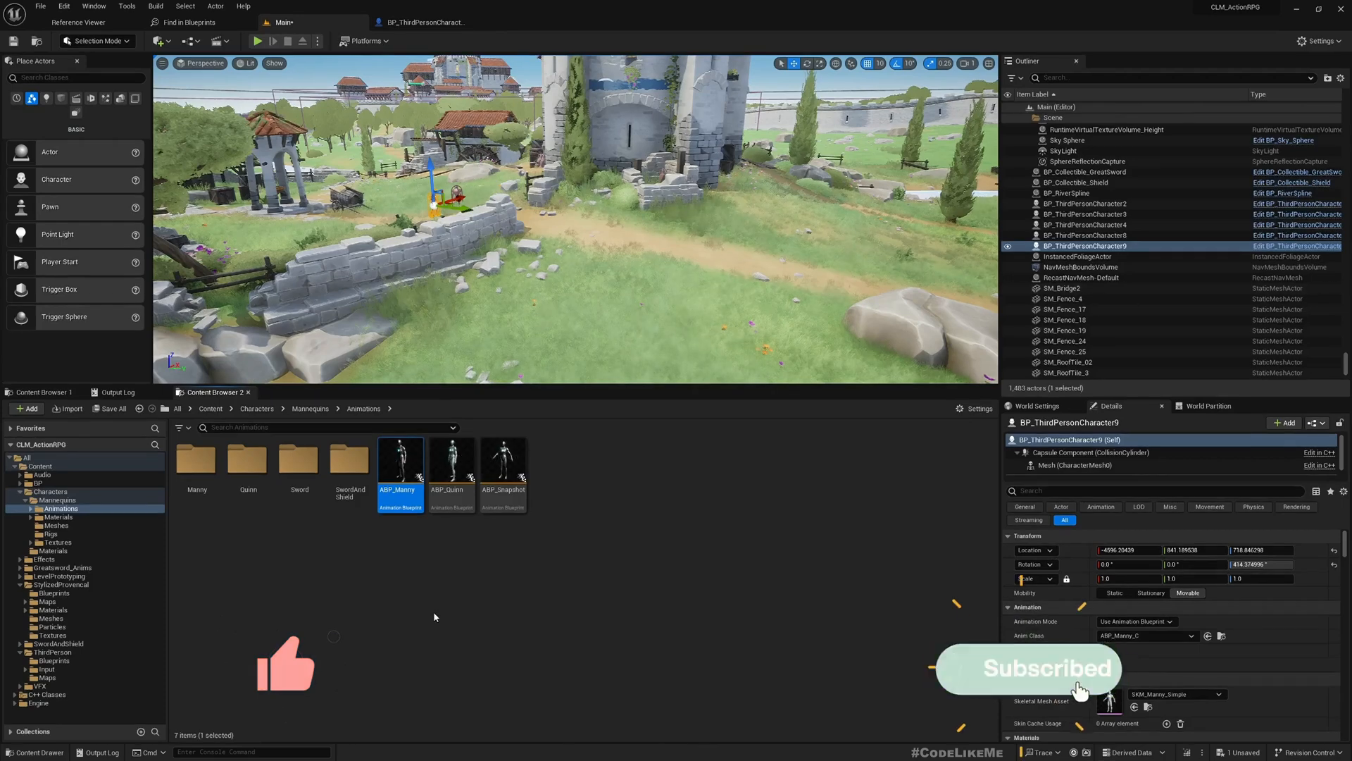
Open the ABP_Manny animation blueprint and go up from the Walk / Run state to its AnimGraph.
{"action": "double_click", "coordinate": [399, 456]}
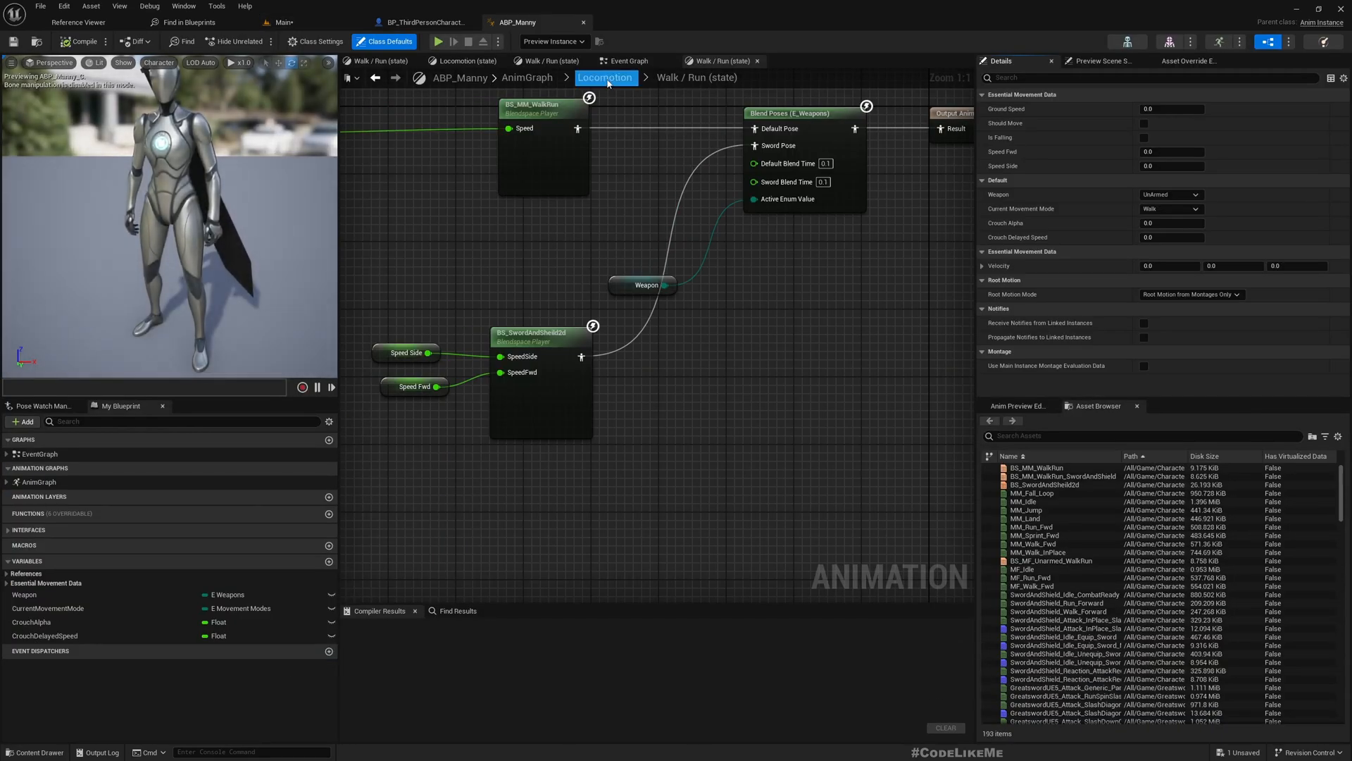
{"action": "left_click", "coordinate": [607, 80]}
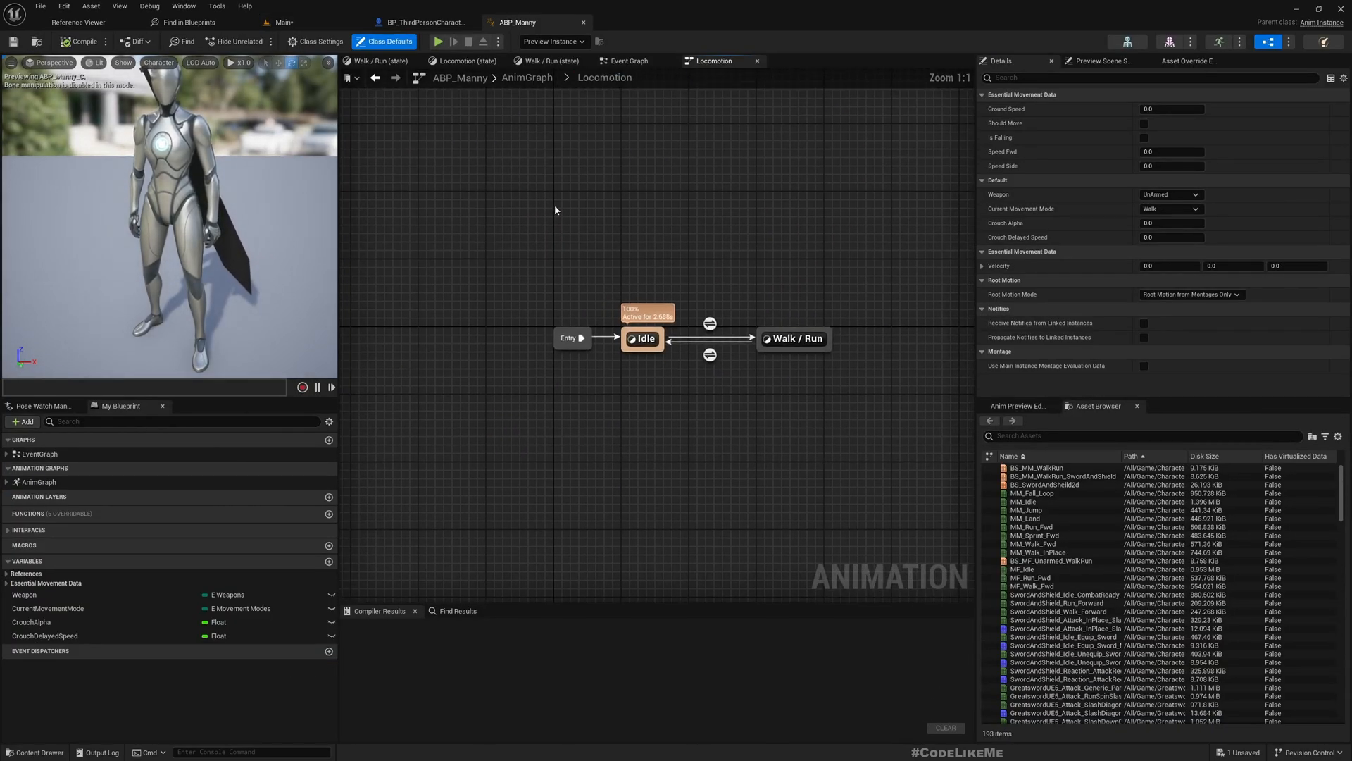
{"action": "left_click", "coordinate": [527, 80]}
{"action": "scroll", "coordinate": [522, 282], "scroll_direction": "up", "scroll_amount": 6}
{"action": "right_click_drag", "start_coordinate": [520, 366], "coordinate": [624, 361]}
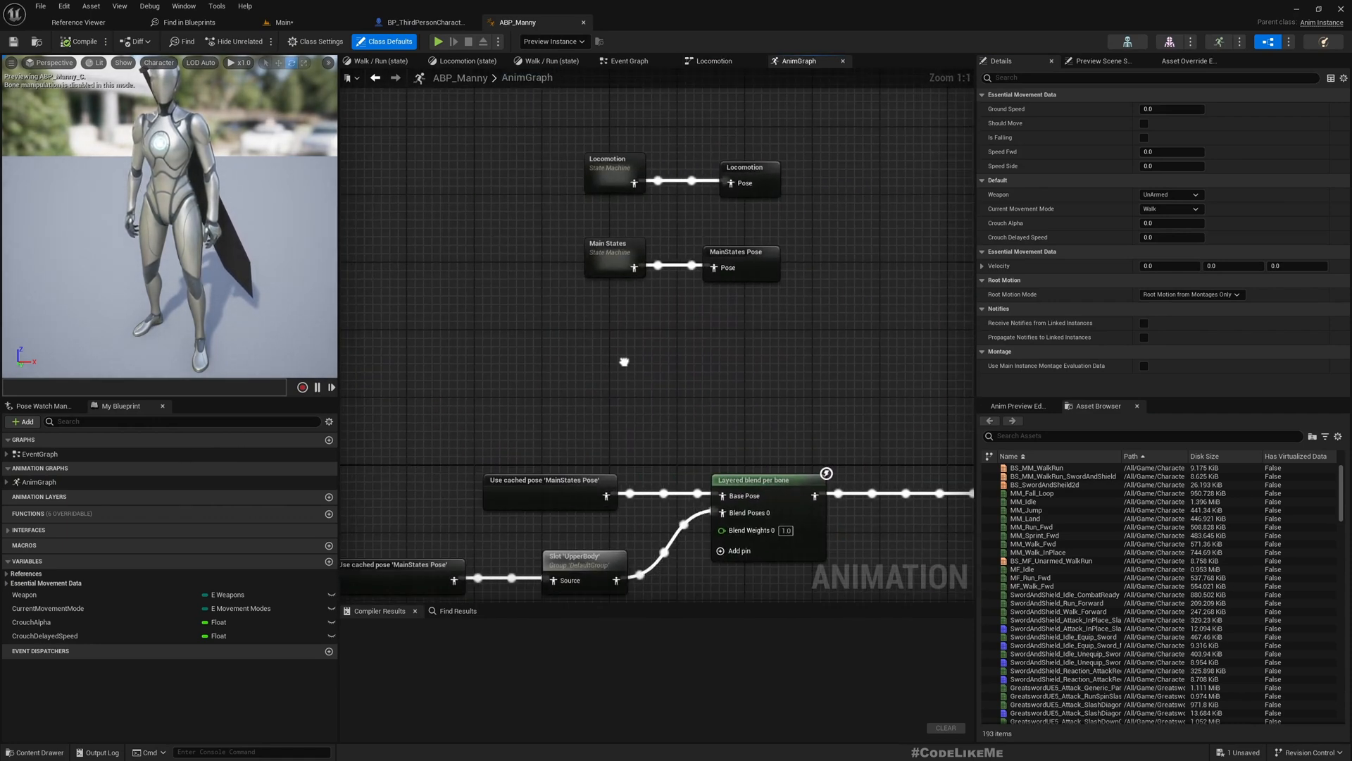
Open the Idle state inside the Locomotion state machine to examine its weapon pose blending.
{"action": "left_click", "coordinate": [612, 168]}
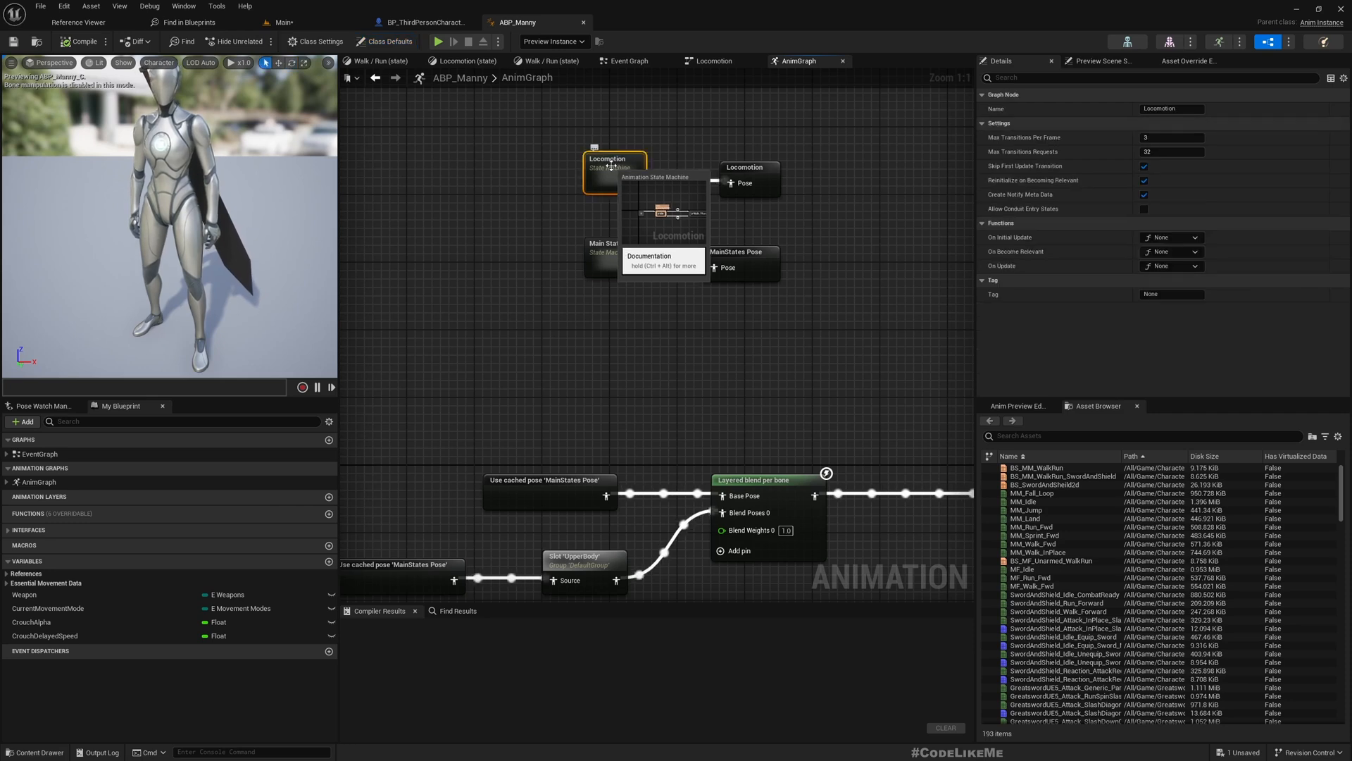
{"action": "double_click", "coordinate": [611, 167]}
{"action": "right_click_drag", "start_coordinate": [670, 369], "coordinate": [511, 364]}
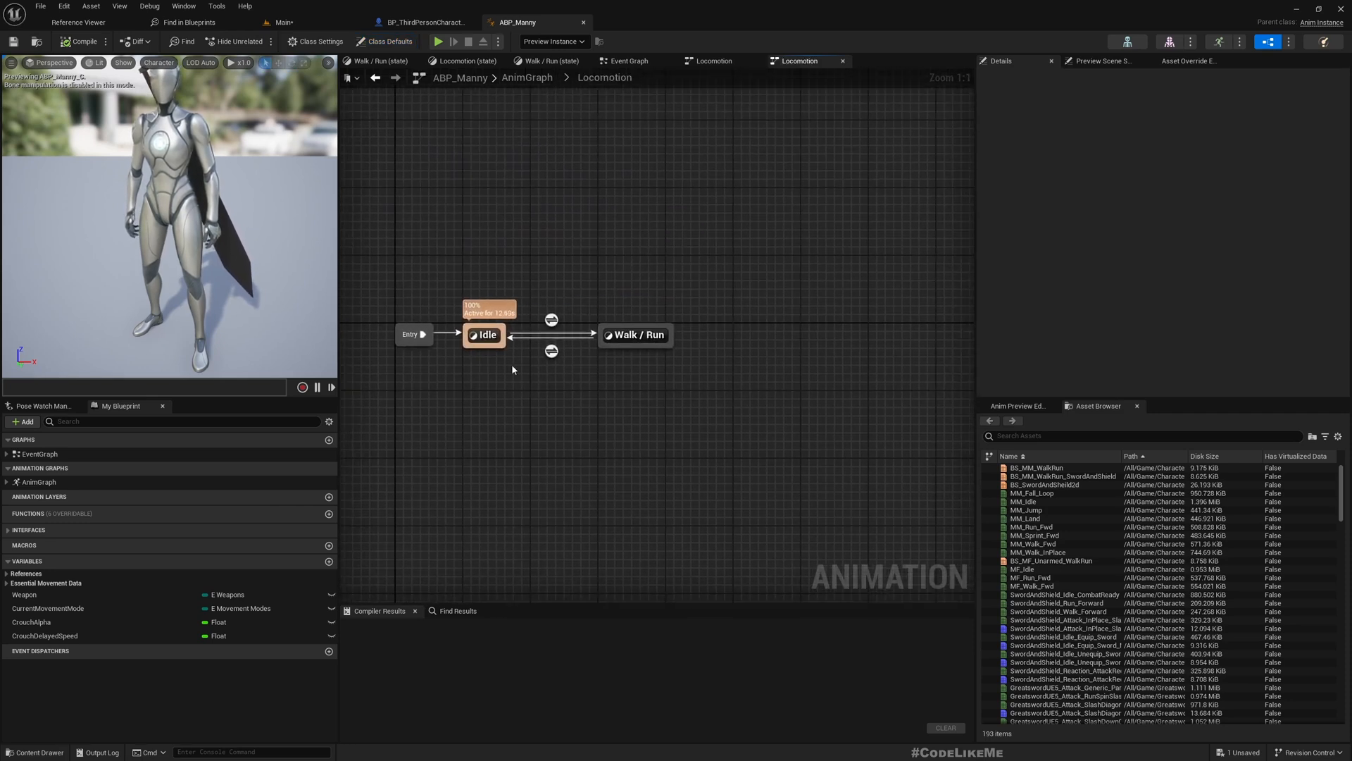
{"action": "left_click", "coordinate": [484, 336]}
{"action": "double_click", "coordinate": [485, 335]}
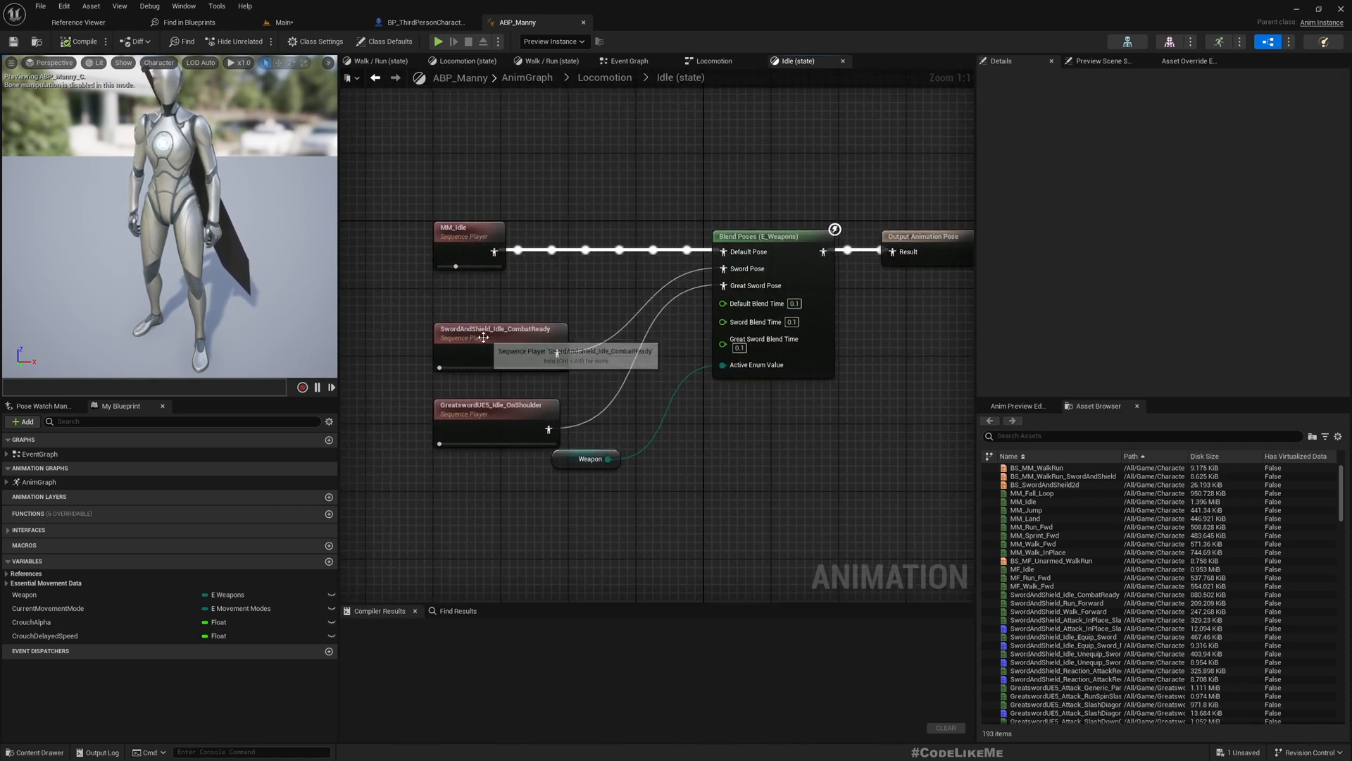
Inspect the sword-and-shield and great sword idle sequence players, and preview the GreatswordUE5_Idle_OnShoulder animation.
{"action": "left_click", "coordinate": [483, 338]}
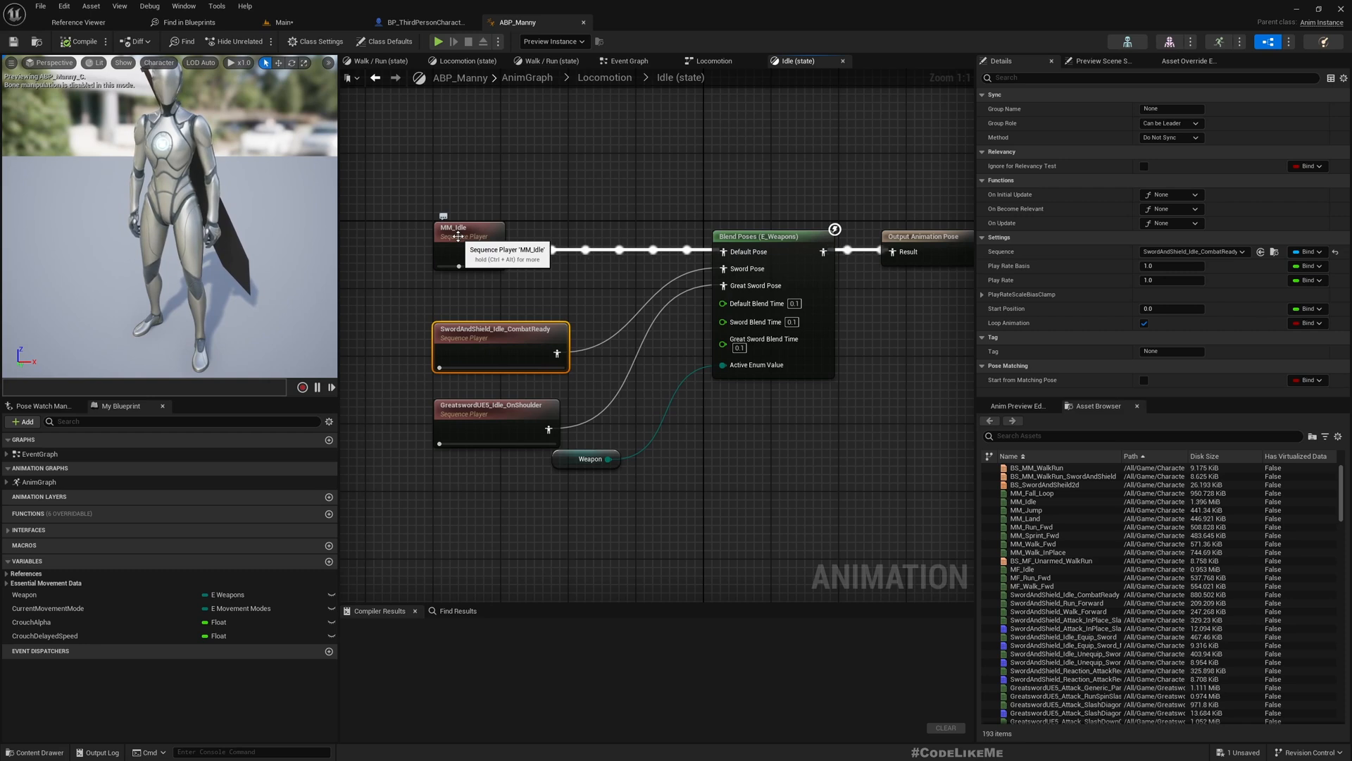
{"action": "left_click", "coordinate": [487, 431]}
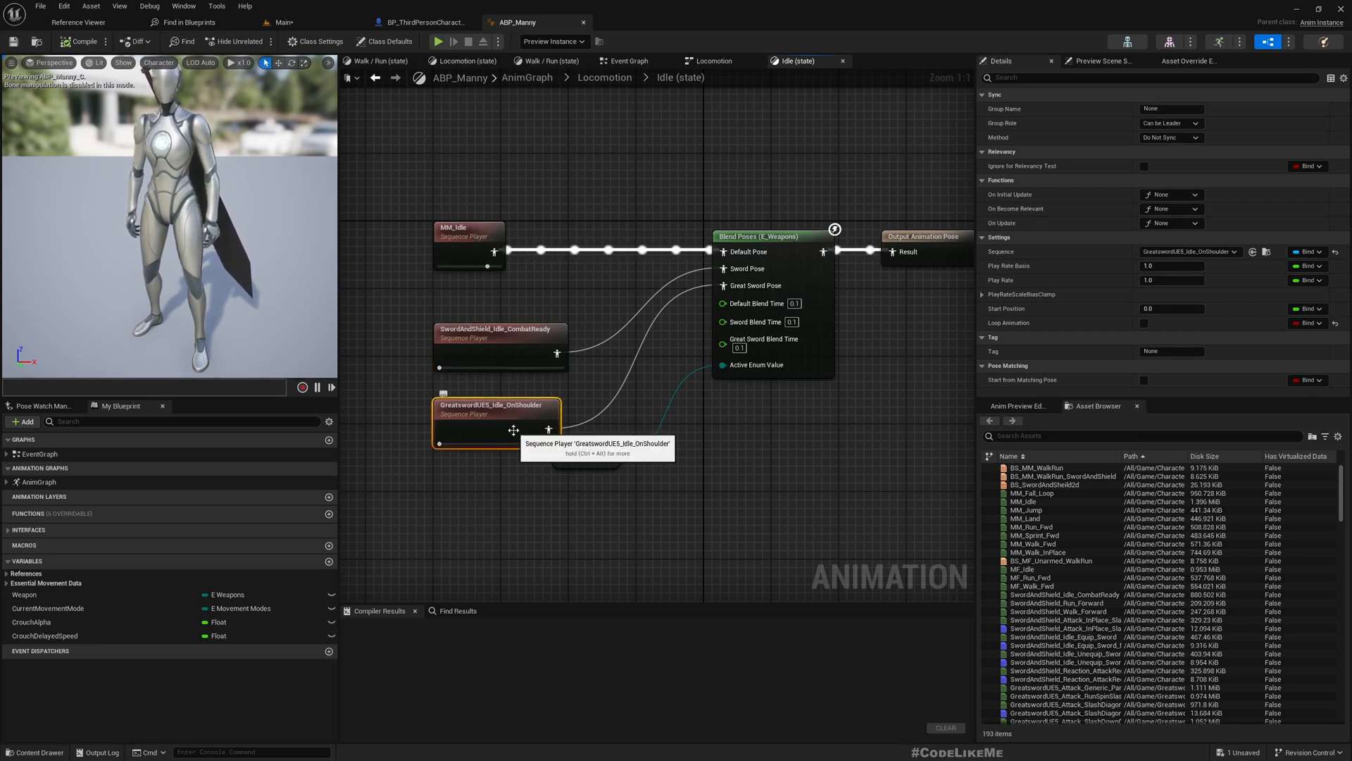
{"action": "left_click_drag", "start_coordinate": [303, 188], "coordinate": [687, 23]}
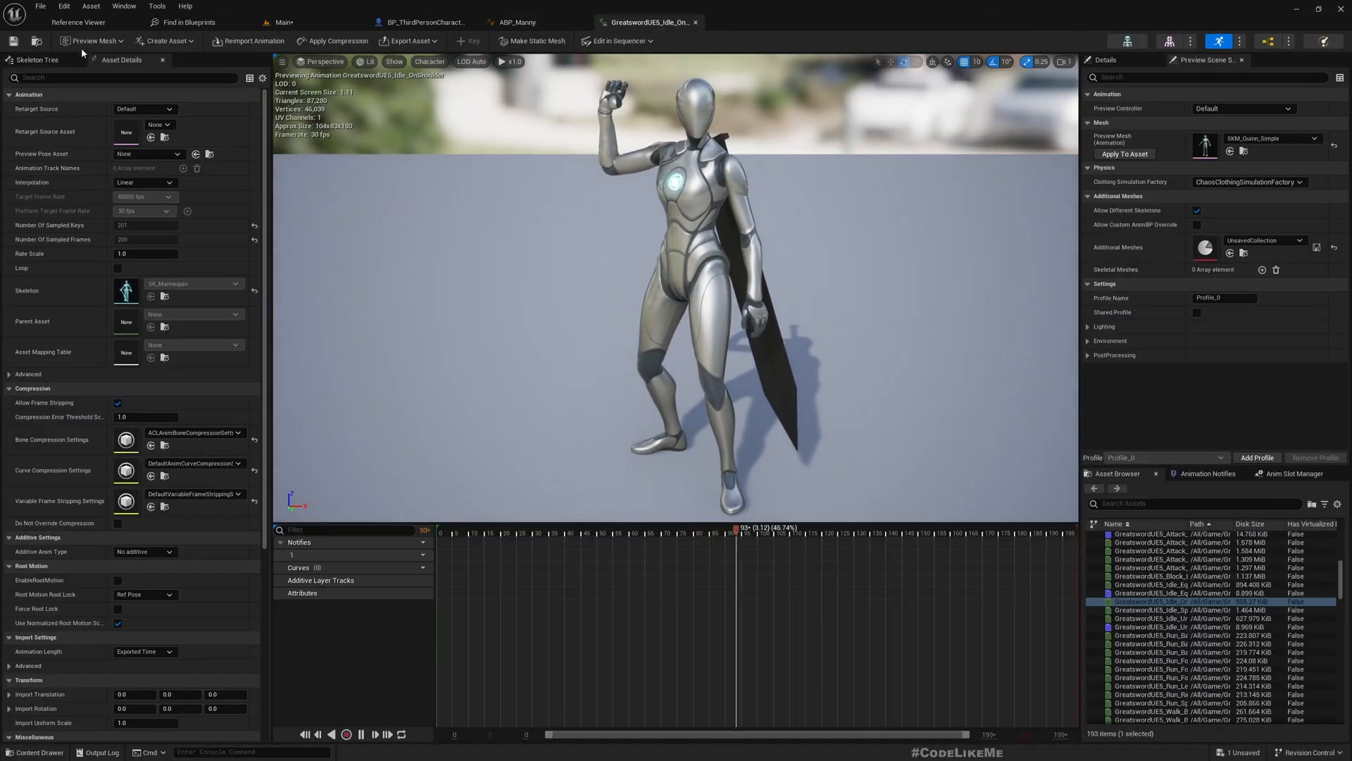
{"action": "left_click", "coordinate": [280, 23]}
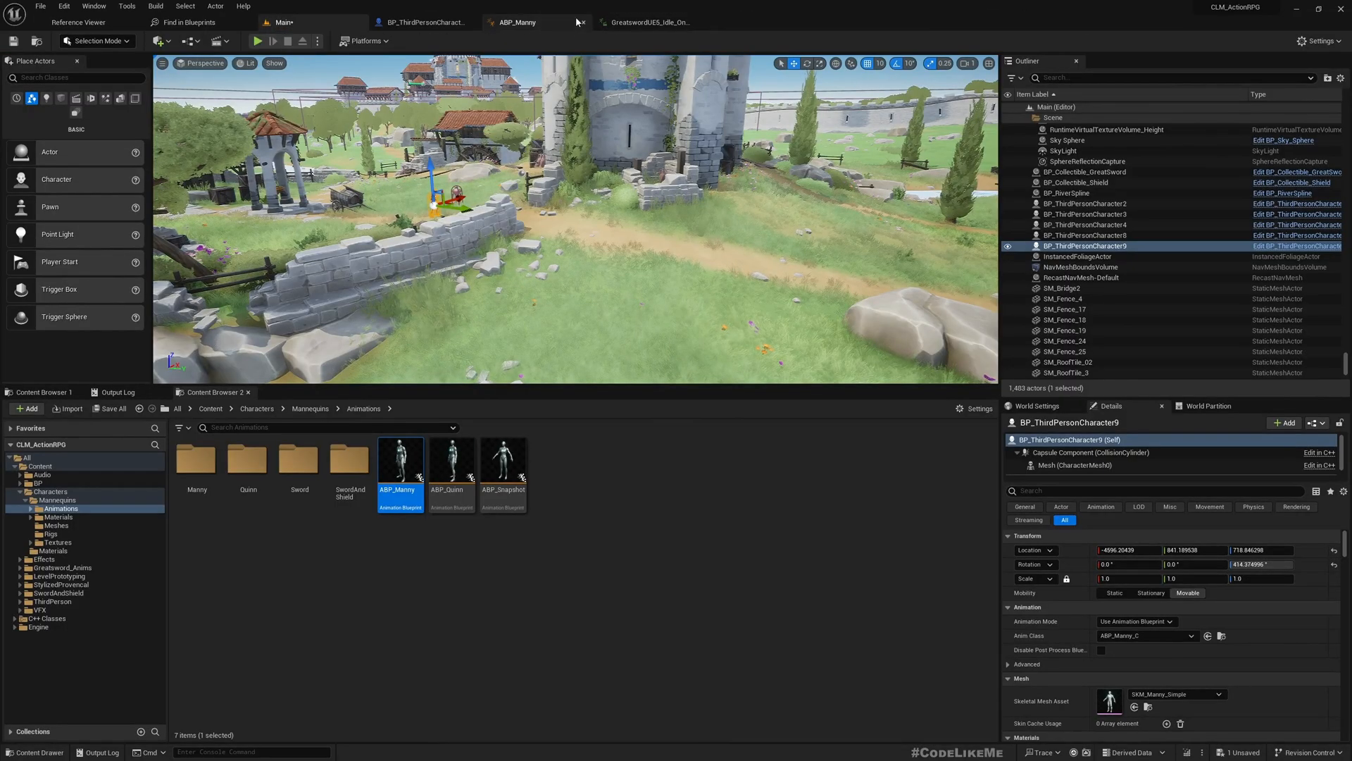
Return to ABP_Manny and open the Walk / Run state of the Locomotion state machine.
{"action": "left_click", "coordinate": [523, 22]}
{"action": "left_click", "coordinate": [618, 79]}
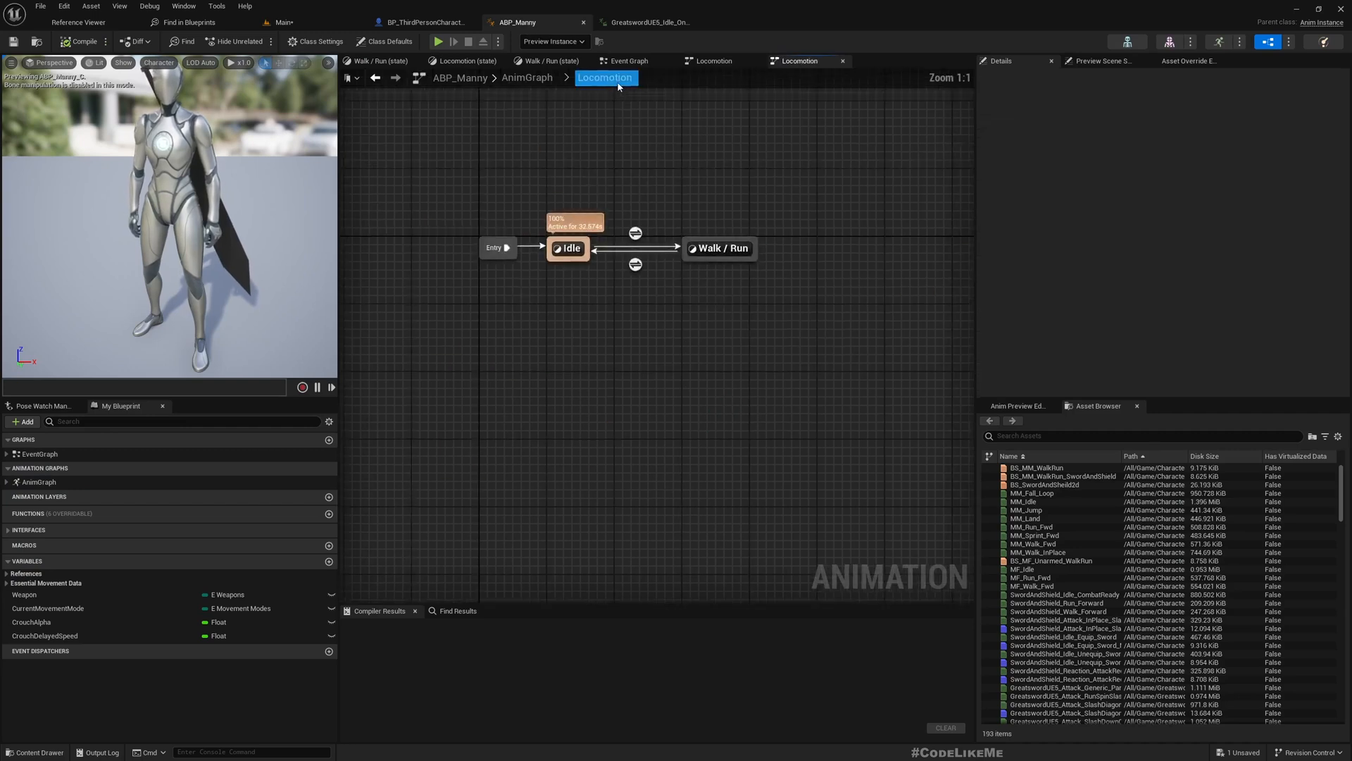
{"action": "double_click", "coordinate": [643, 341]}
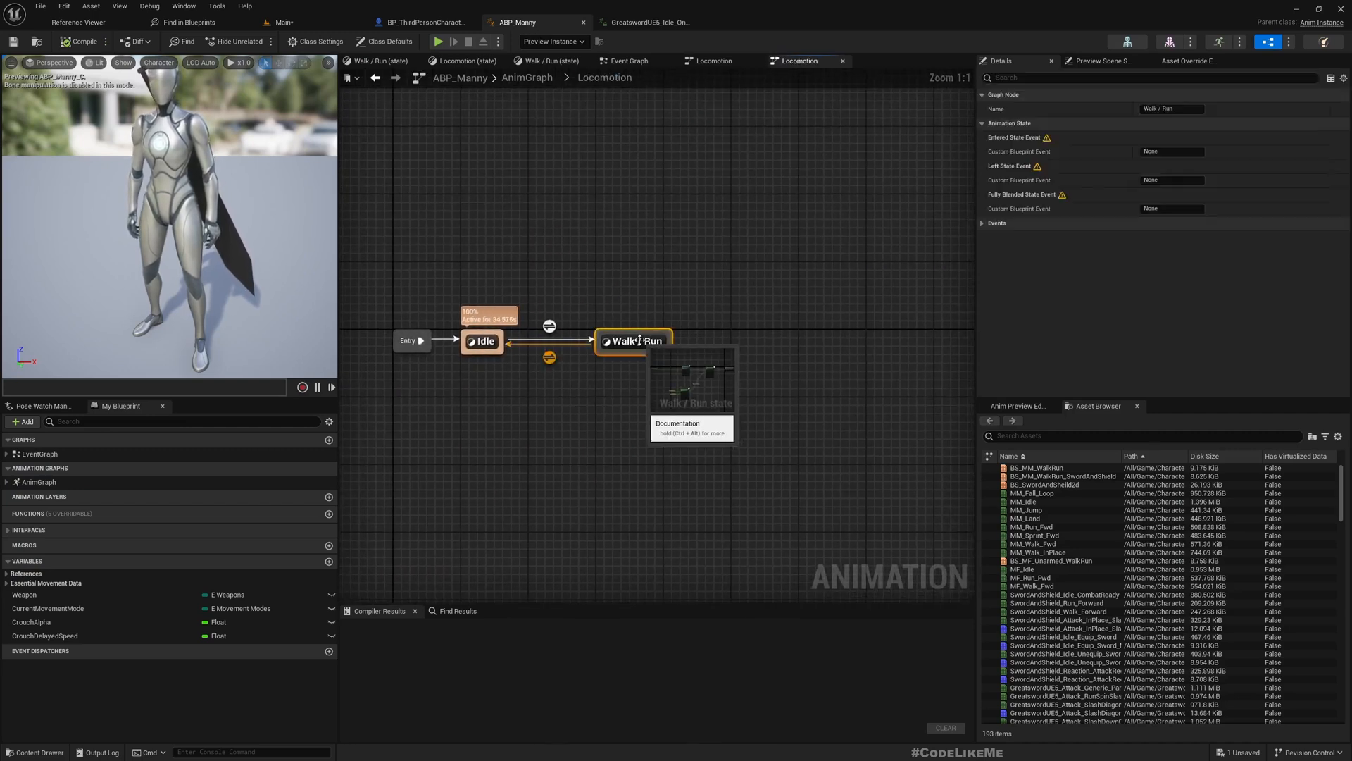
Add a GreatSword element pin to the Blend Poses (E_Weapons) node in the Walk / Run state.
{"action": "scroll", "coordinate": [748, 301], "scroll_direction": "up", "scroll_amount": 1}
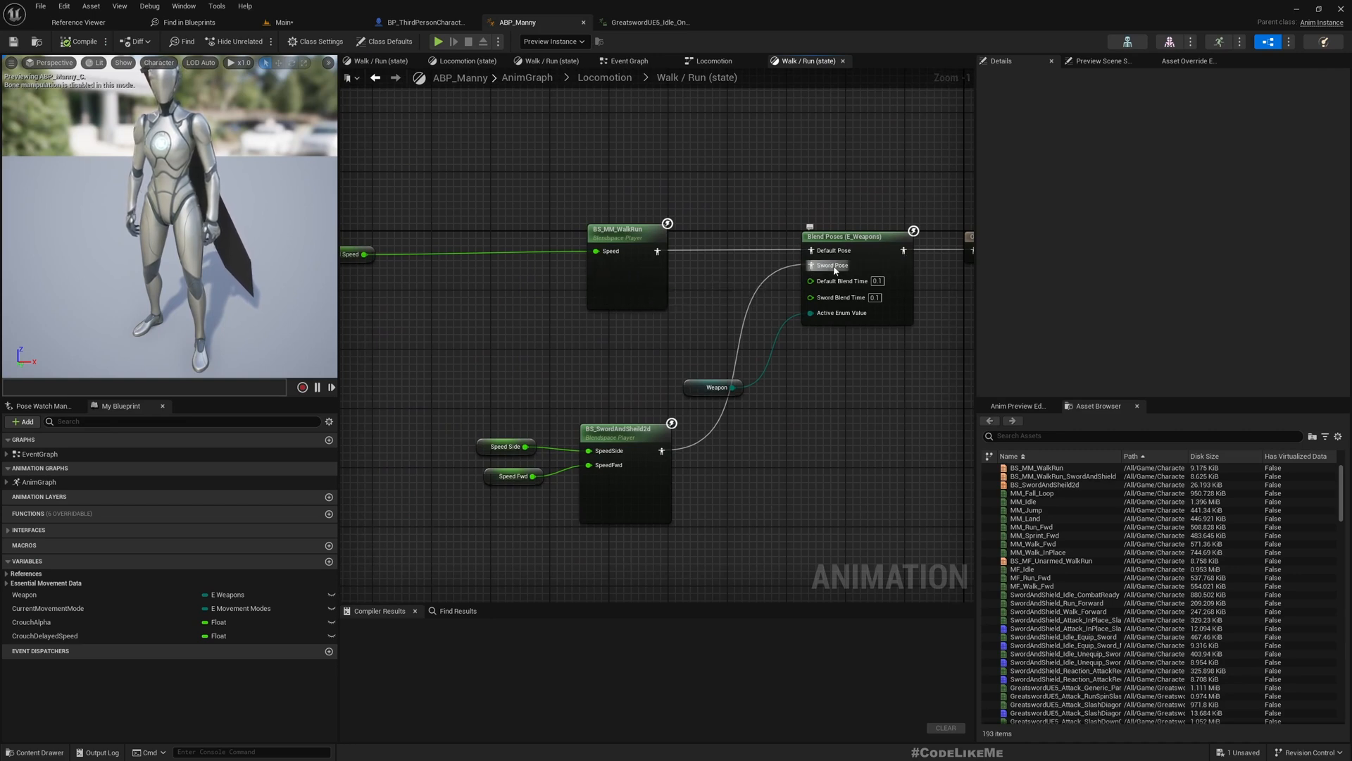
{"action": "right_click", "coordinate": [879, 251]}
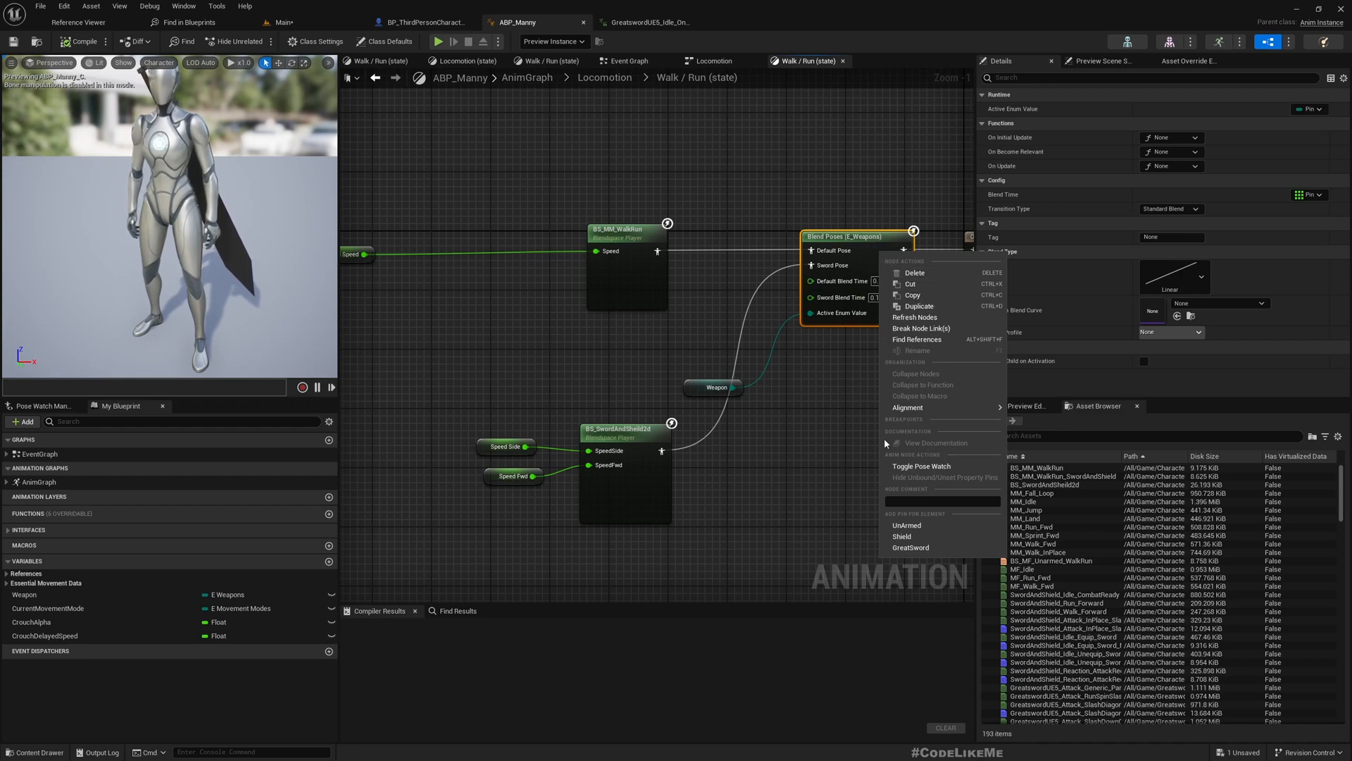
{"action": "mouse_move", "coordinate": [917, 412]}
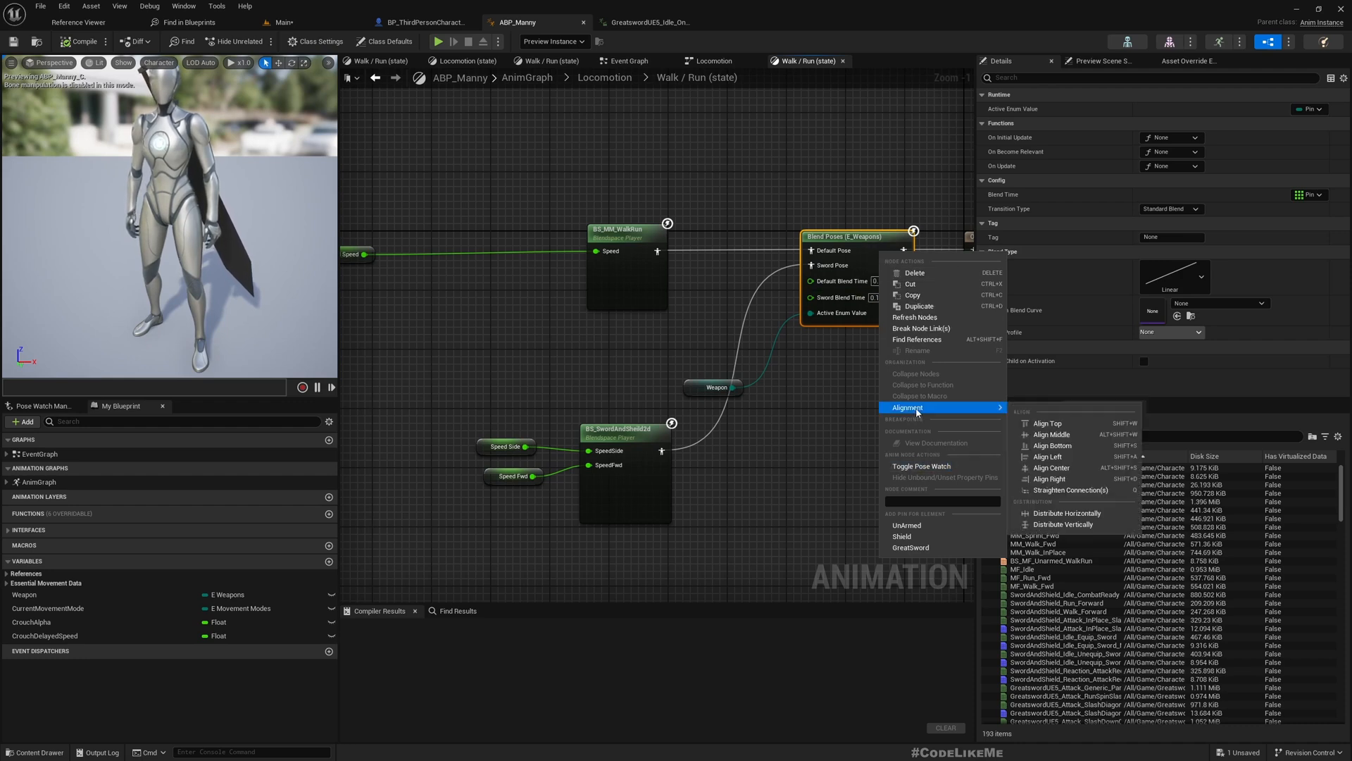
{"action": "left_click", "coordinate": [911, 548]}
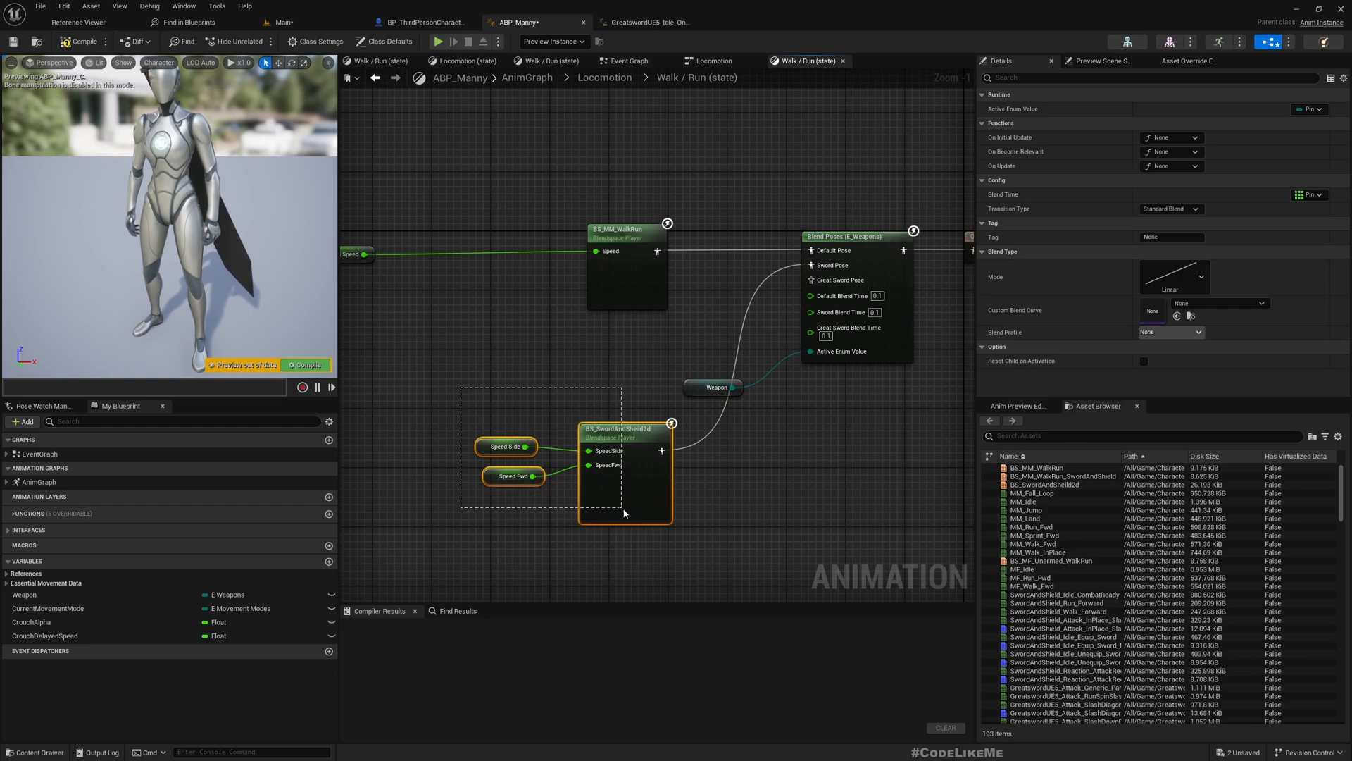
Move the BS_SwordAndSheild2d player and its speed inputs up beneath BS_MM_WalkRun, and left-align the Speed Side and Speed Fwd nodes.
{"action": "left_click_drag", "start_coordinate": [623, 513], "coordinate": [624, 513]}
{"action": "left_click_drag", "start_coordinate": [618, 428], "coordinate": [617, 339]}
{"action": "right_click_drag", "start_coordinate": [699, 494], "coordinate": [563, 443]}
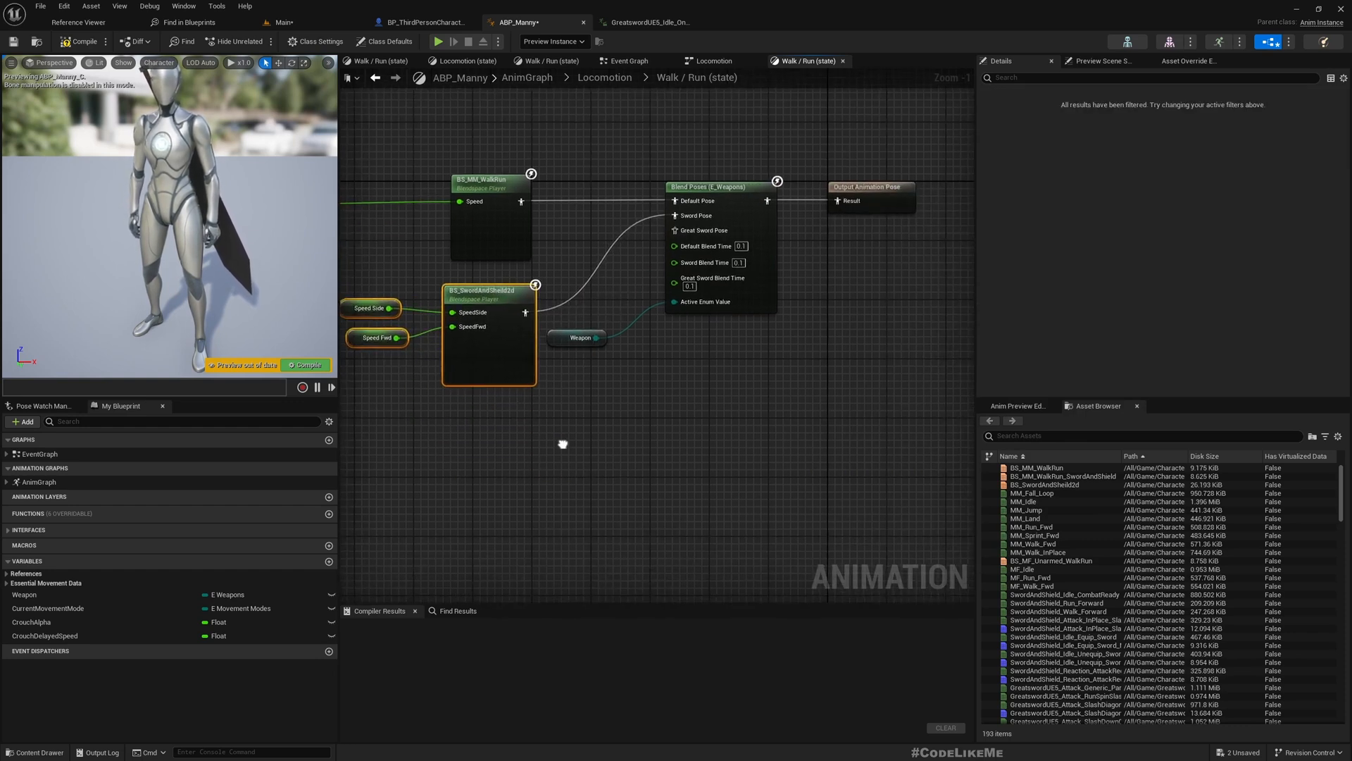
{"action": "scroll", "coordinate": [633, 433], "scroll_direction": "up", "scroll_amount": 1}
{"action": "right_click_drag", "start_coordinate": [456, 440], "coordinate": [504, 440]}
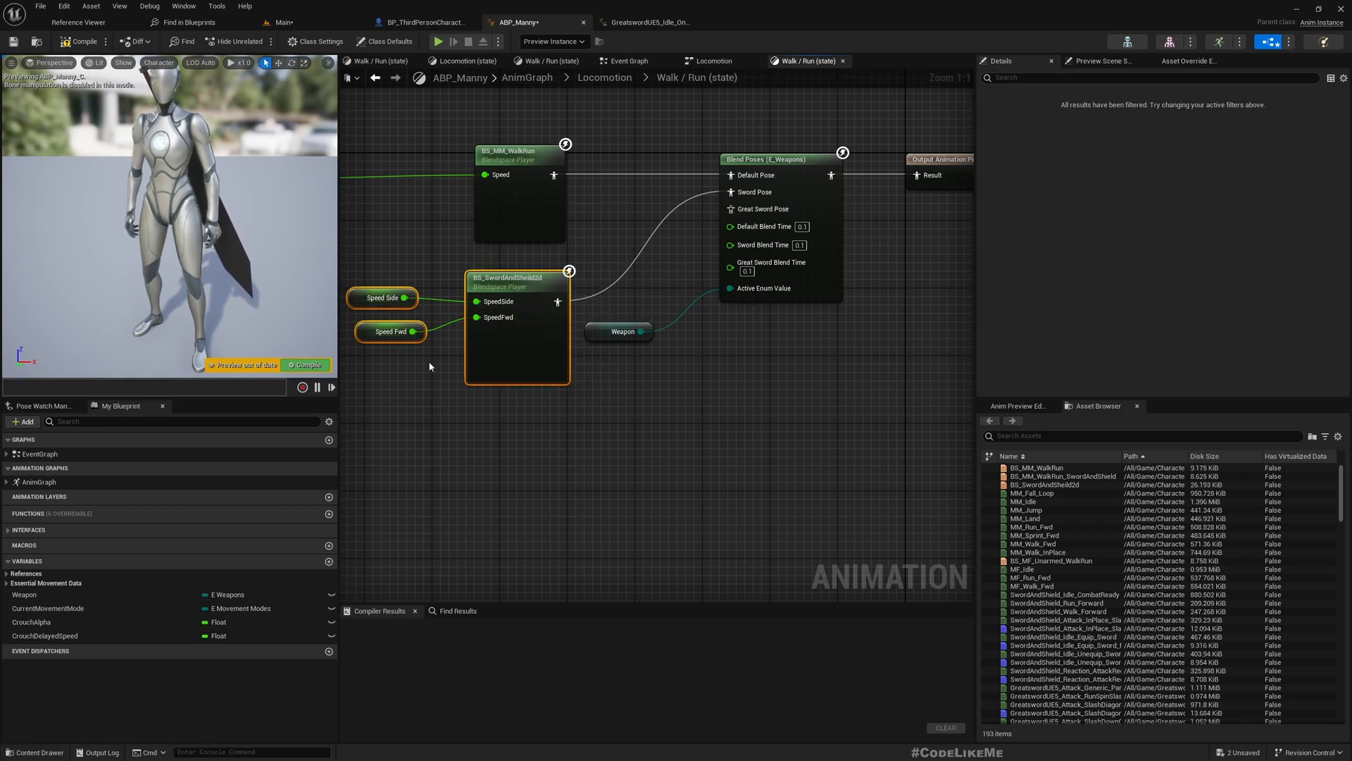
{"action": "right_click_drag", "start_coordinate": [395, 387], "coordinate": [462, 388]}
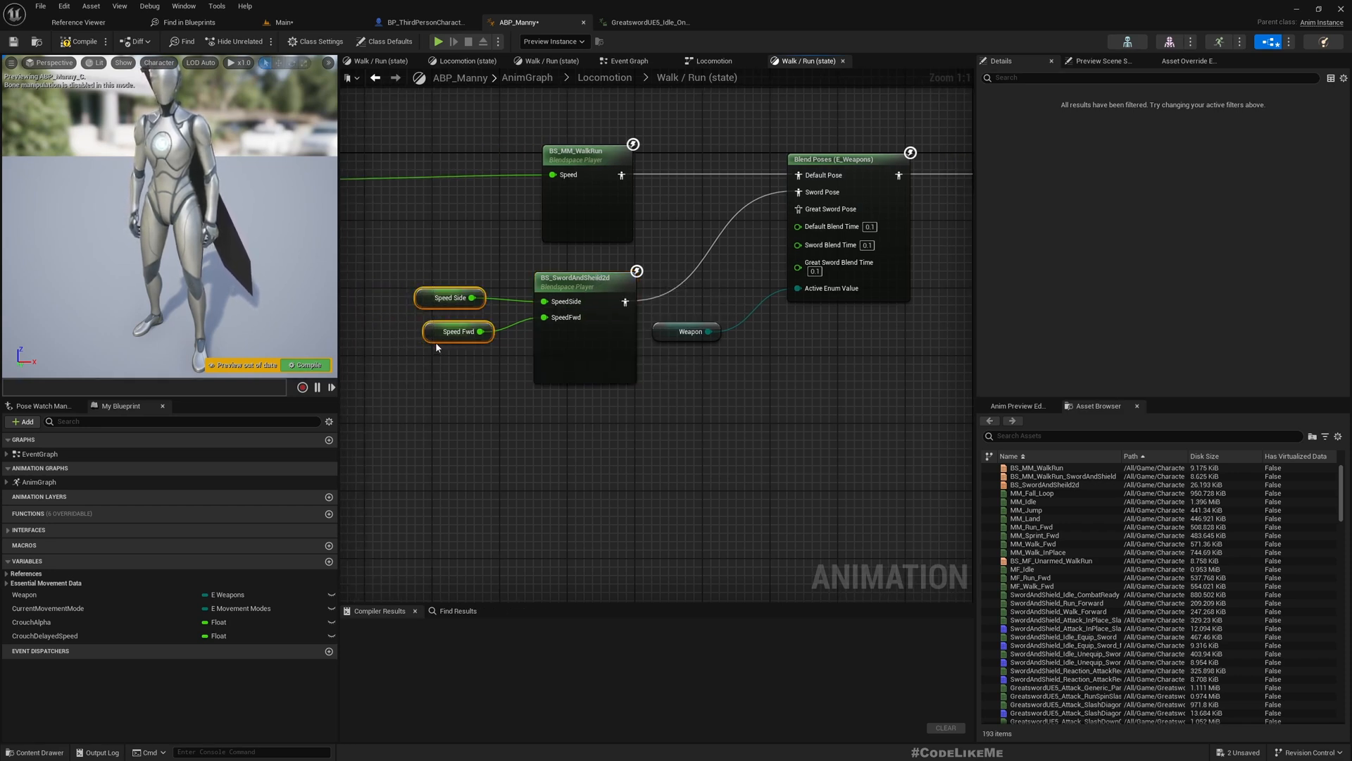
{"action": "key", "text": "shift+a"}
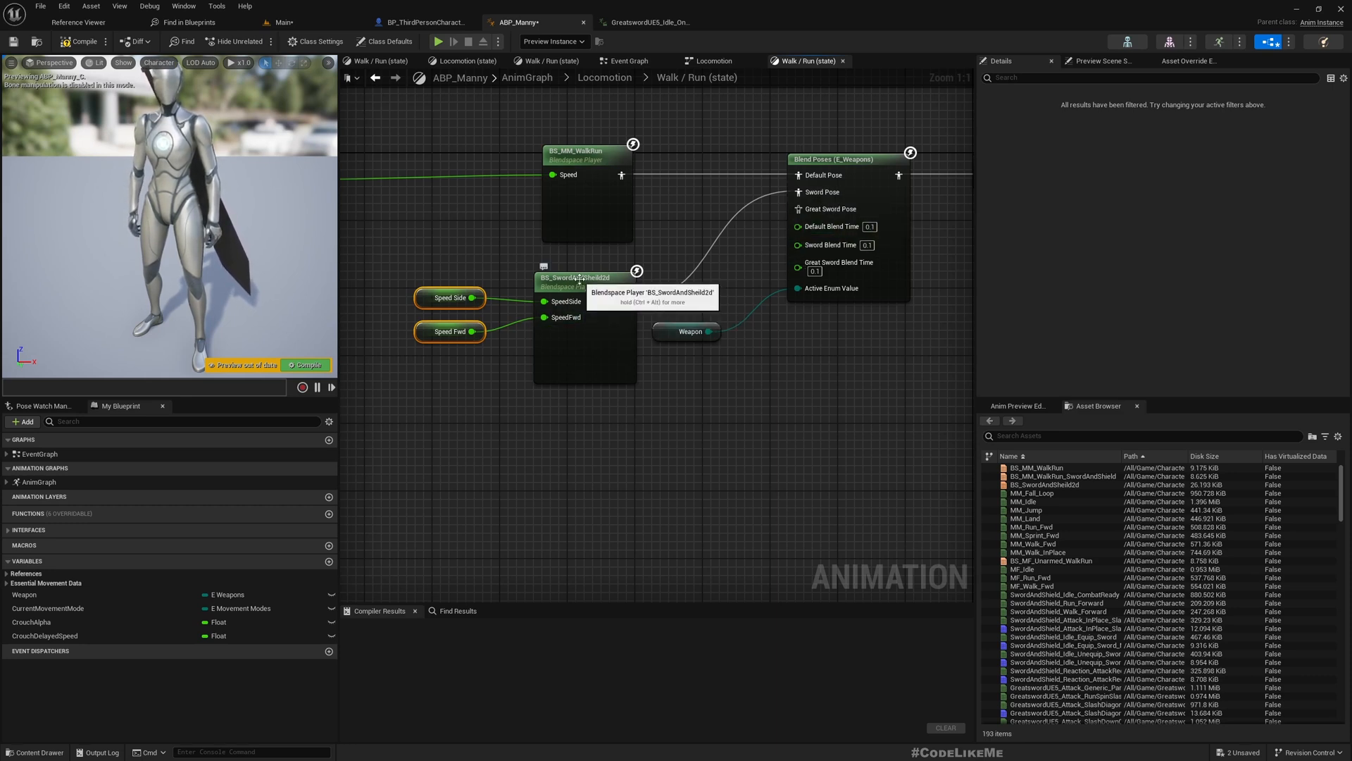
Open the BS_SwordAndSheild2d blend space to preview its movement blending and examine the horizontal and vertical axis settings.
{"action": "double_click", "coordinate": [576, 368]}
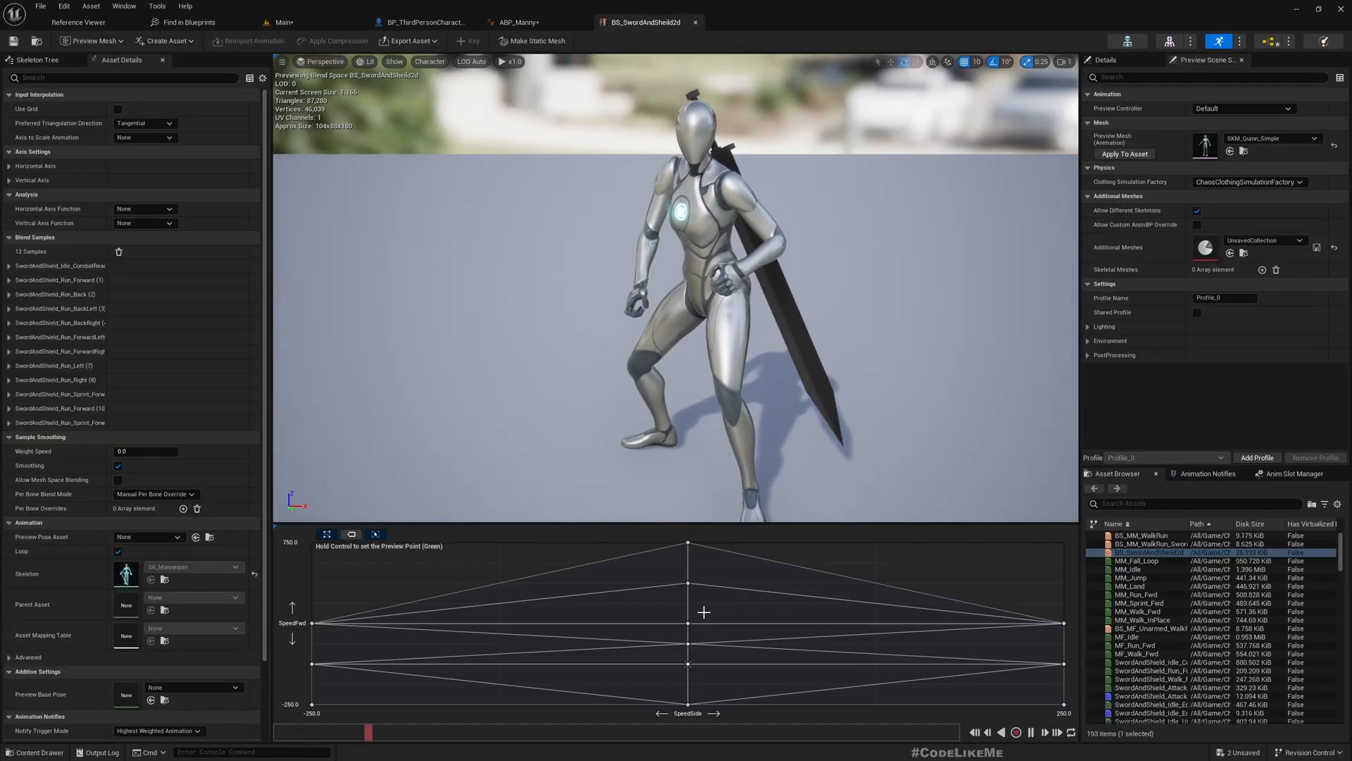
{"action": "key", "text": "ctrl"}
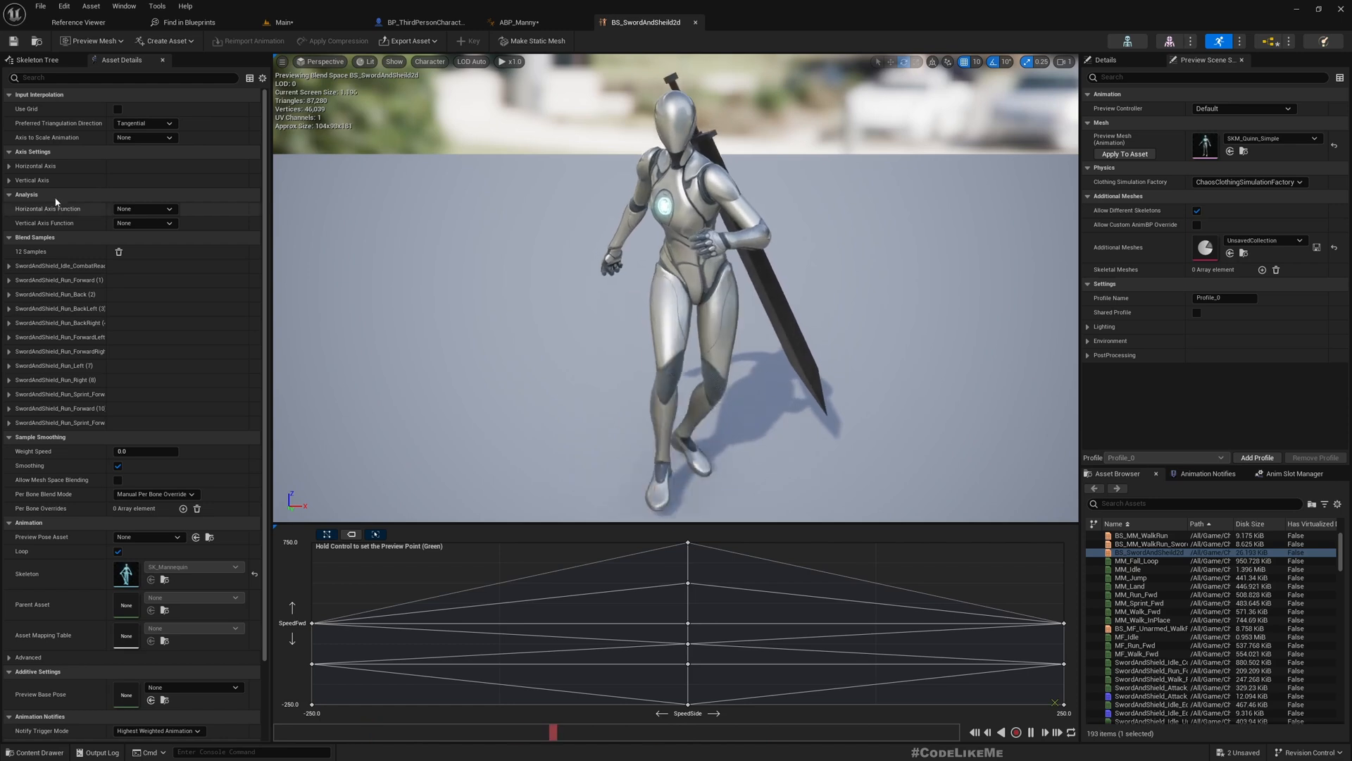
{"action": "left_click", "coordinate": [32, 166]}
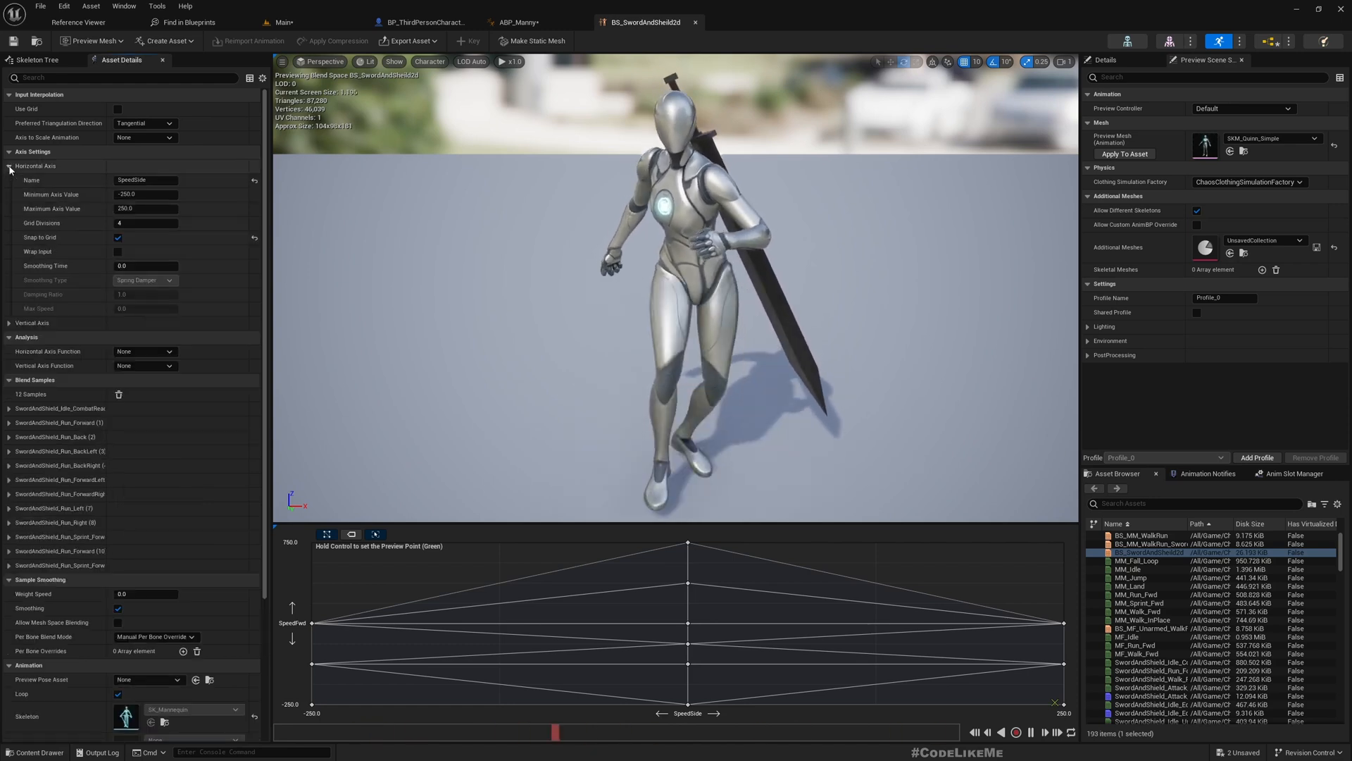
{"action": "left_click", "coordinate": [9, 323]}
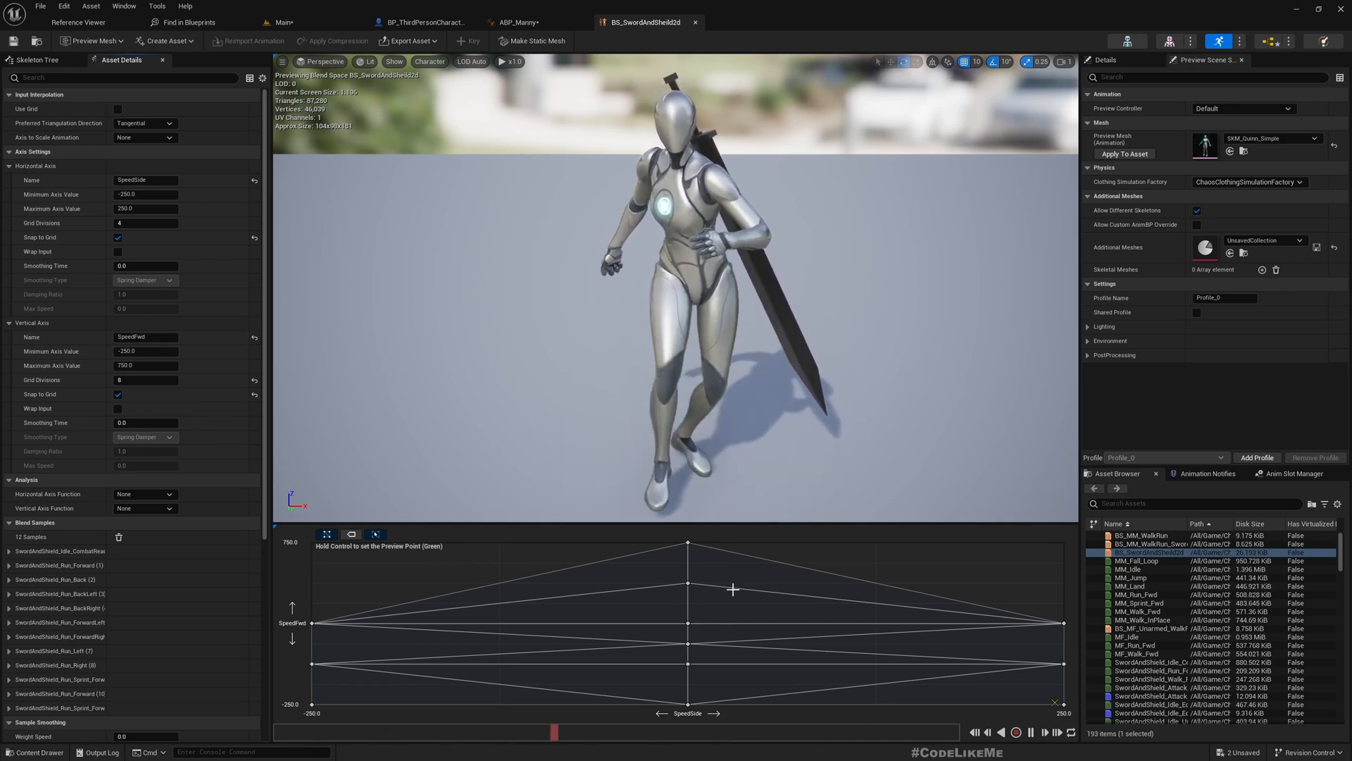
Locate the BS_SwordAndSheild2d asset in the Manny animations folder and duplicate it as BS_GreatSword2d.
{"action": "left_click", "coordinate": [37, 42]}
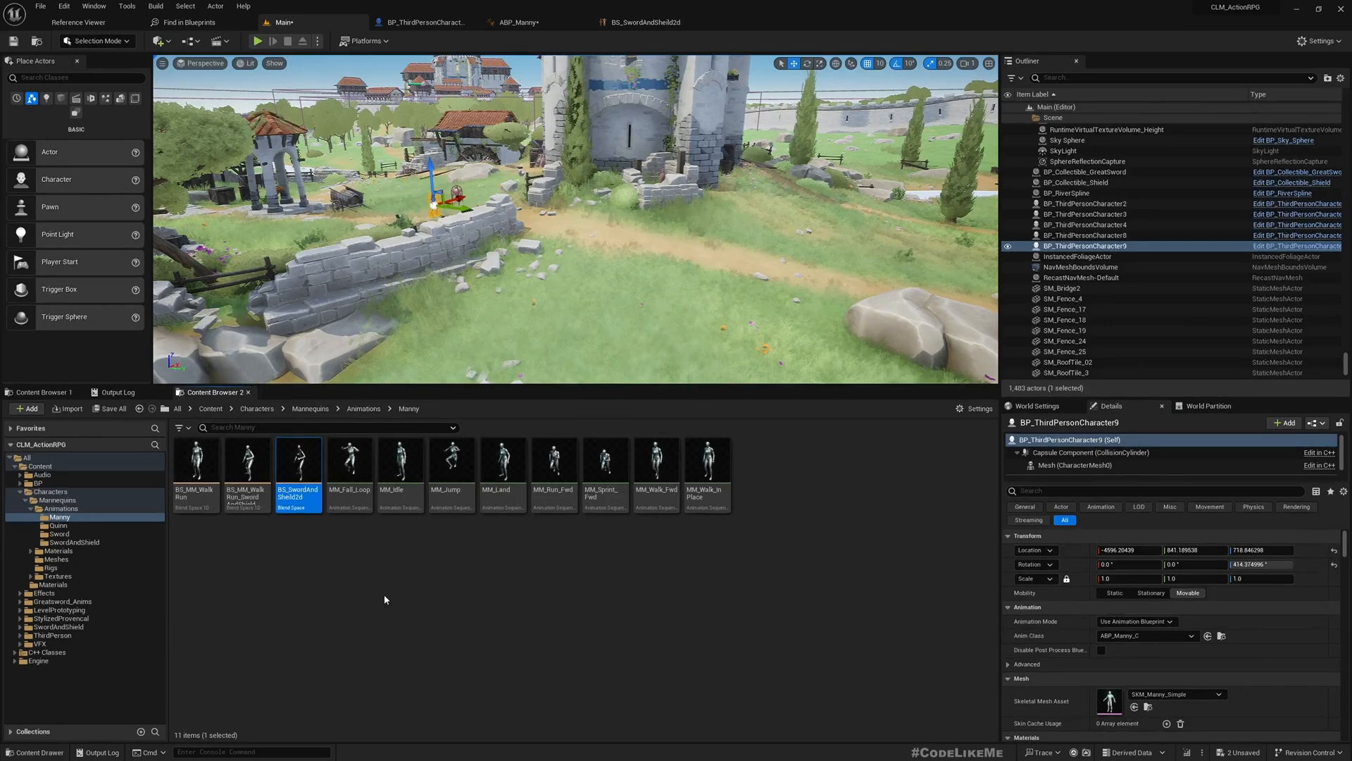
{"action": "left_click", "coordinate": [314, 445]}
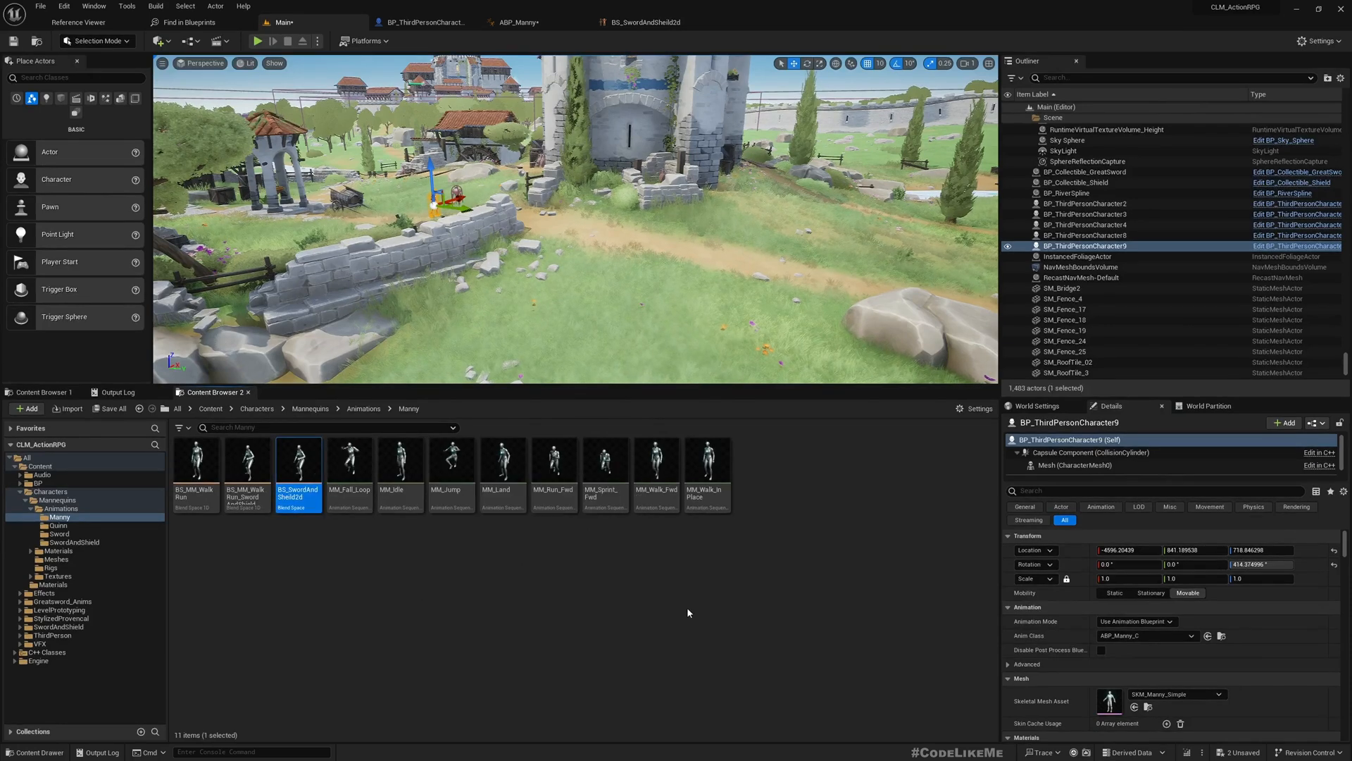
{"action": "key", "text": "ctrl+d"}
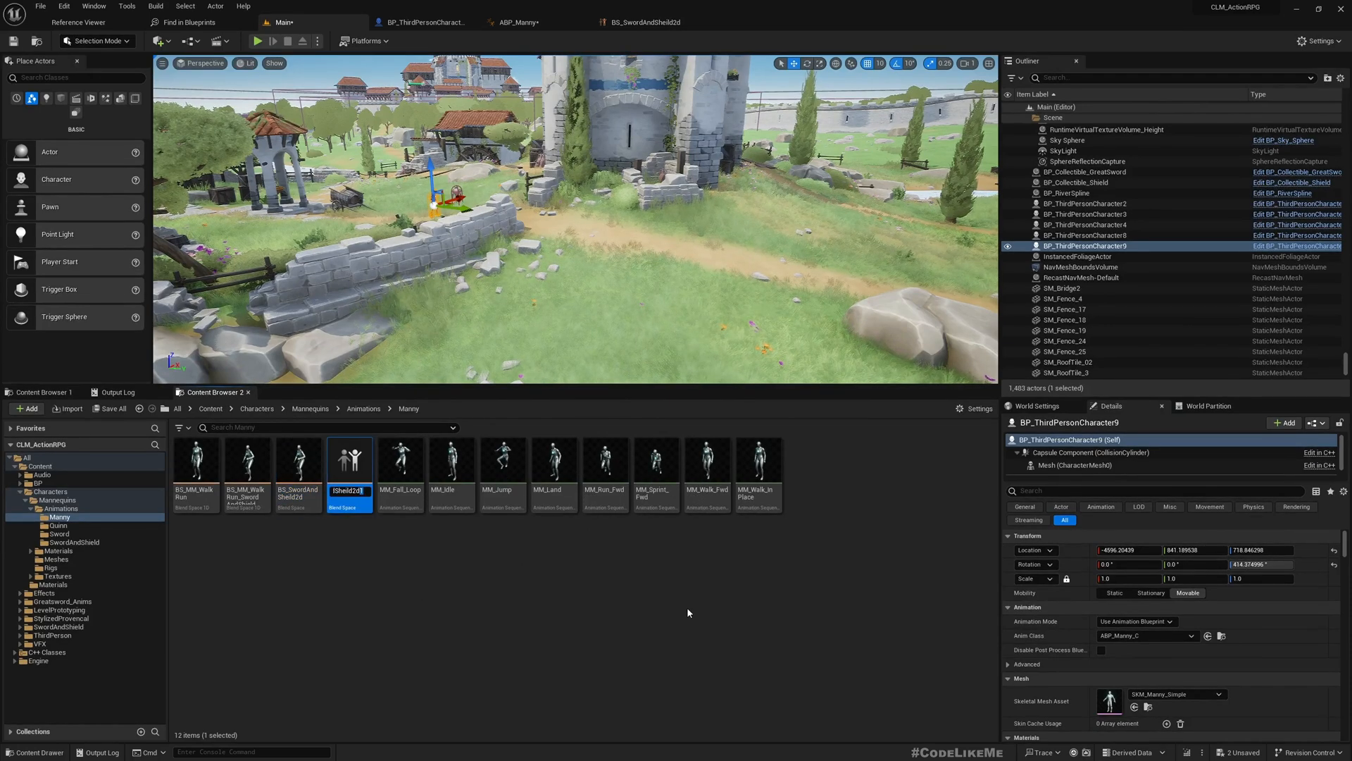
{"action": "key", "text": "BackSpace"}
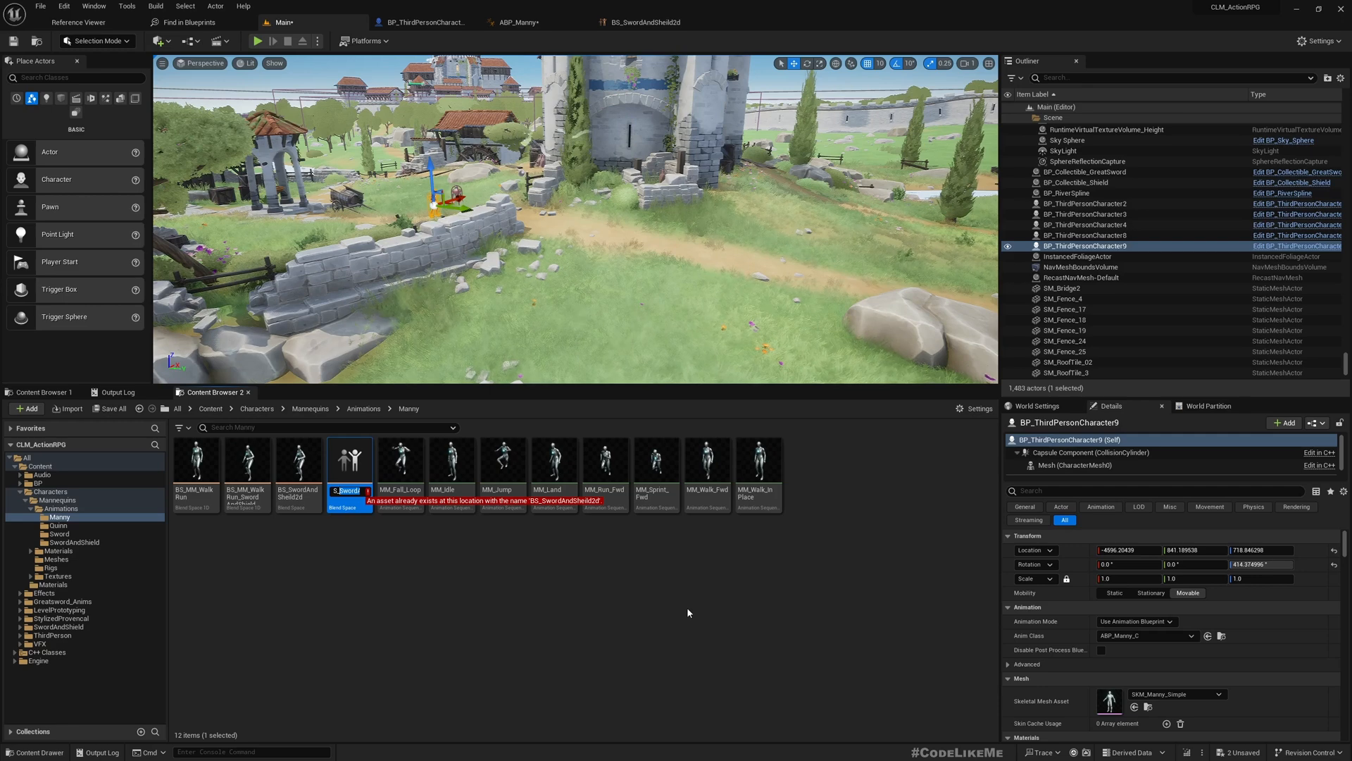
{"action": "type", "text": "Great"}
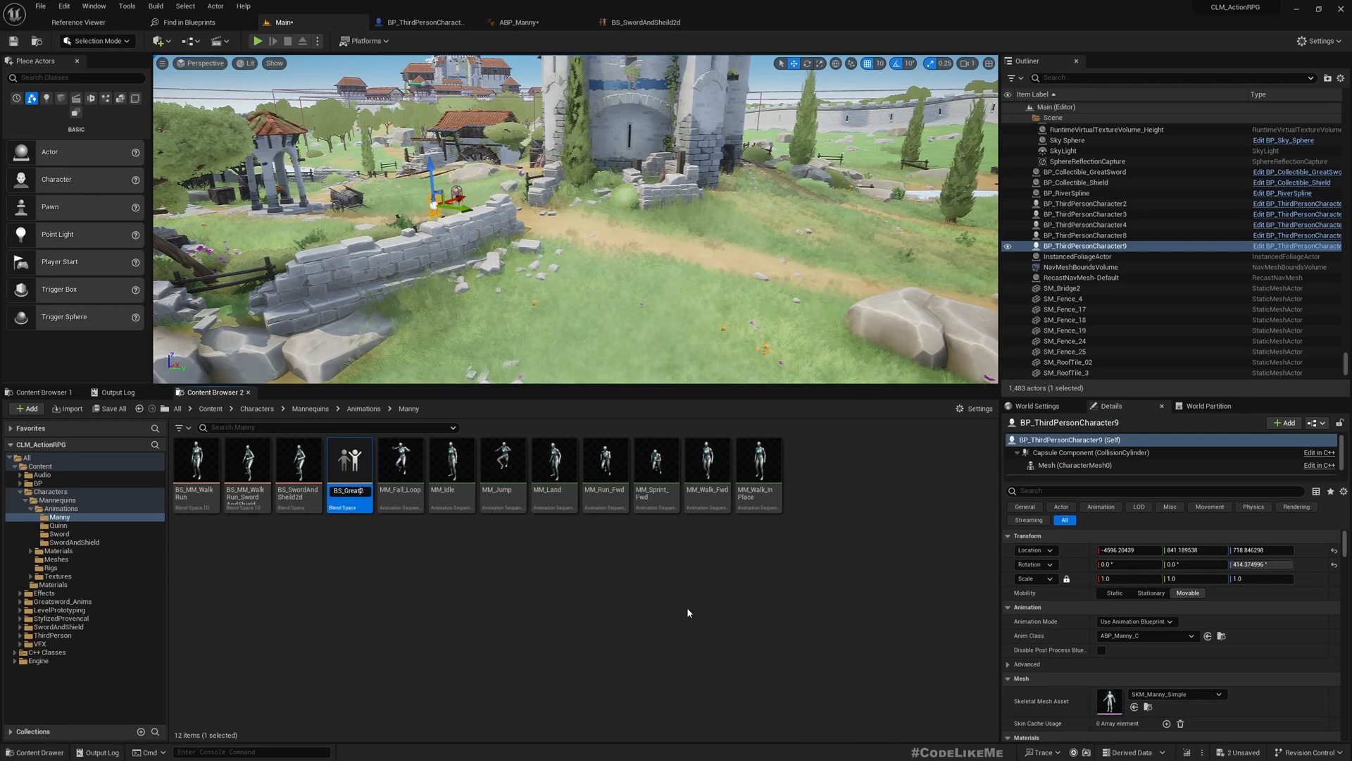
{"action": "type", "text": "Sword"}
{"action": "key", "text": "Return"}
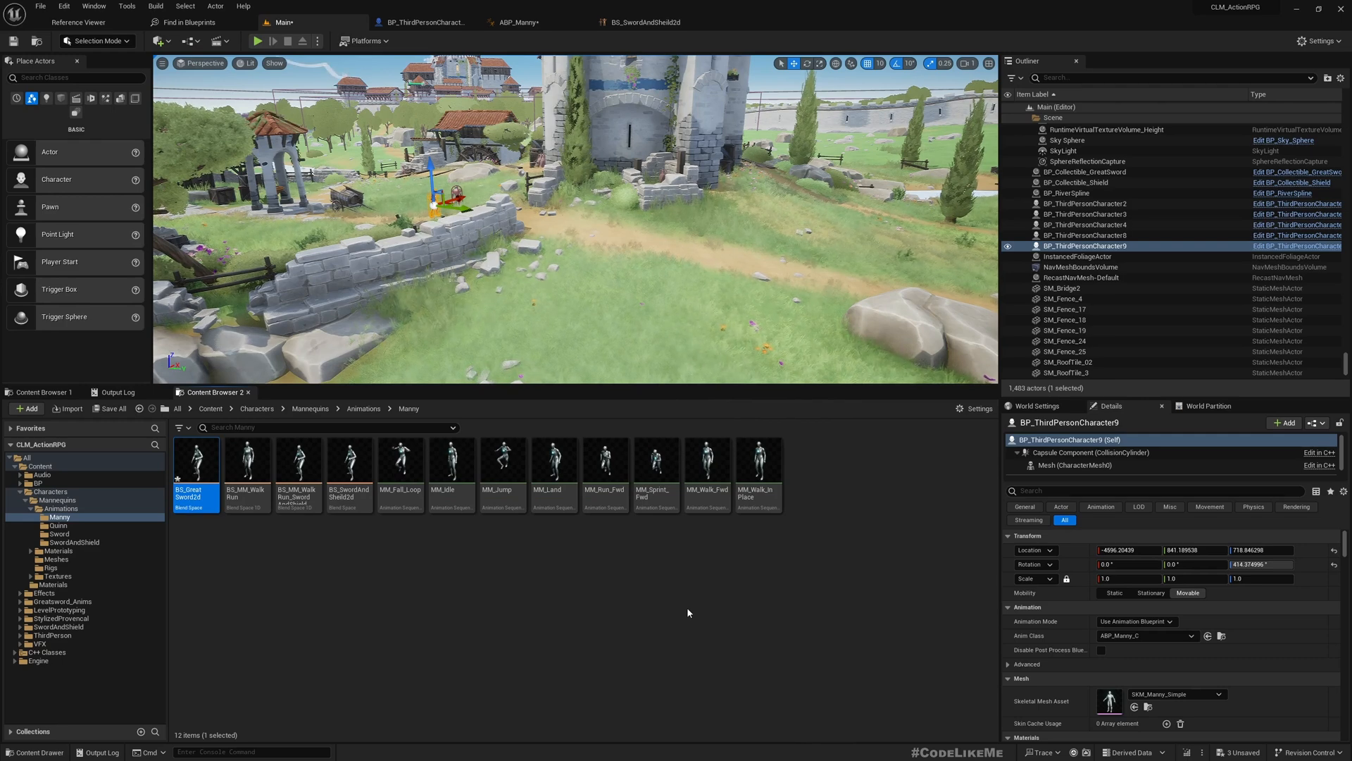
Open the BS_GreatSword2d blend space, preview its samples around idle, and close the Reference Viewer.
{"action": "double_click", "coordinate": [198, 458]}
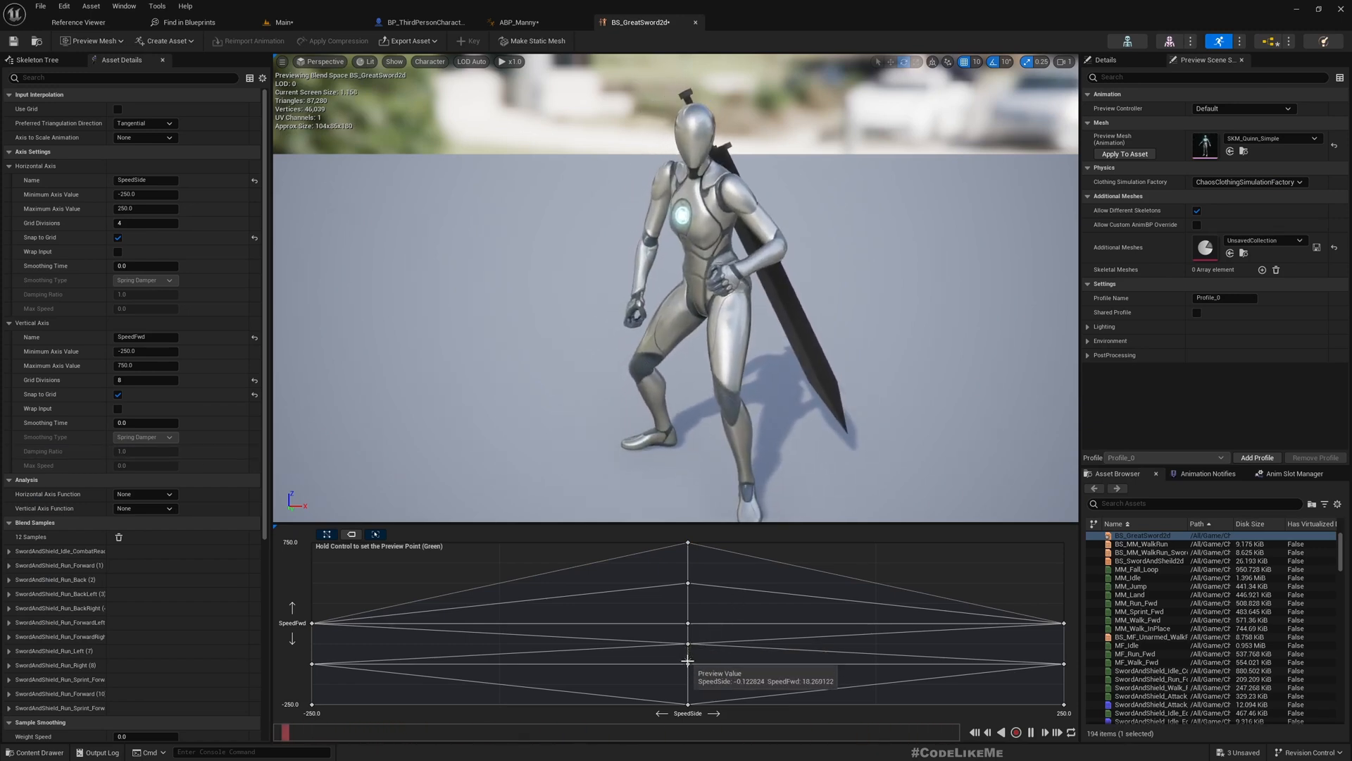
{"action": "mouse_move", "coordinate": [688, 663]}
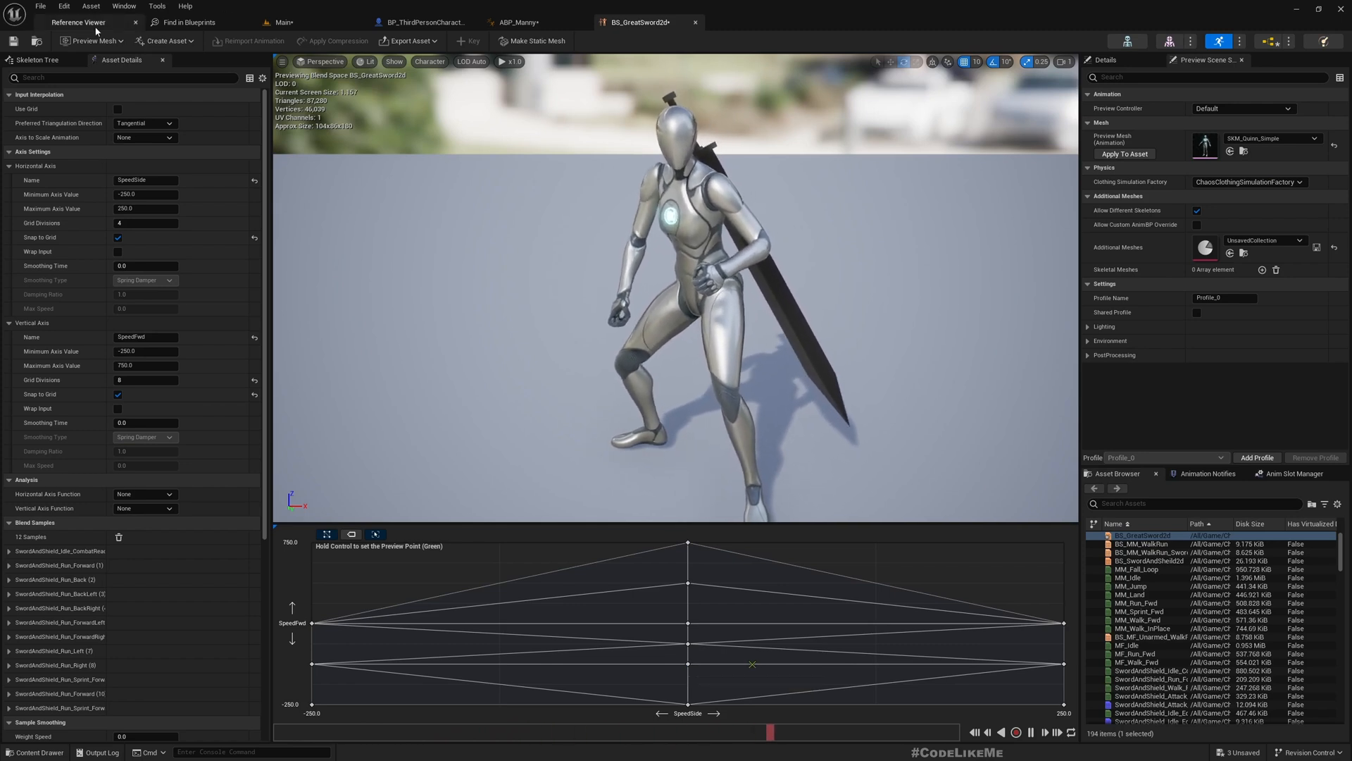
{"action": "left_click", "coordinate": [137, 23]}
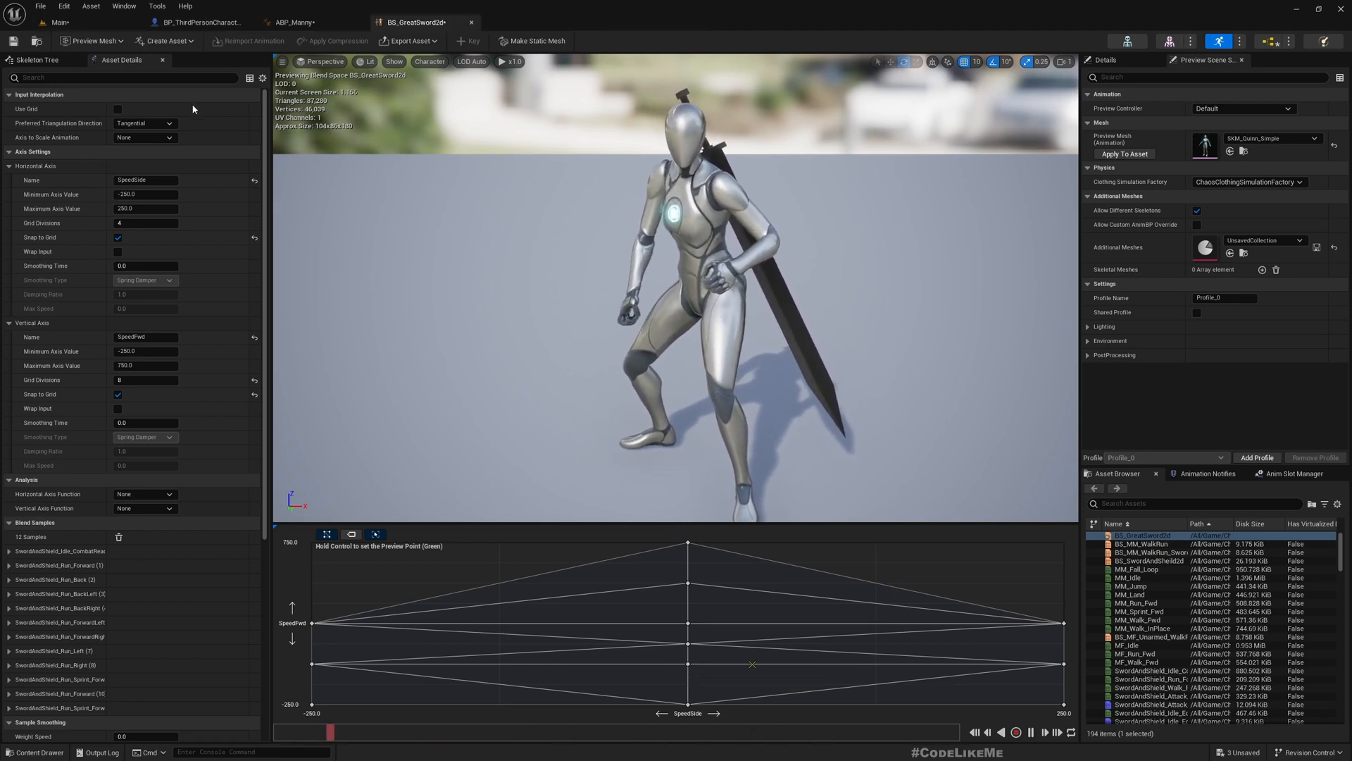
Go to the Greatsword_Anims/Demo/Anim_Seq folder in the project content and filter its animations by "walk".
{"action": "left_click", "coordinate": [90, 26]}
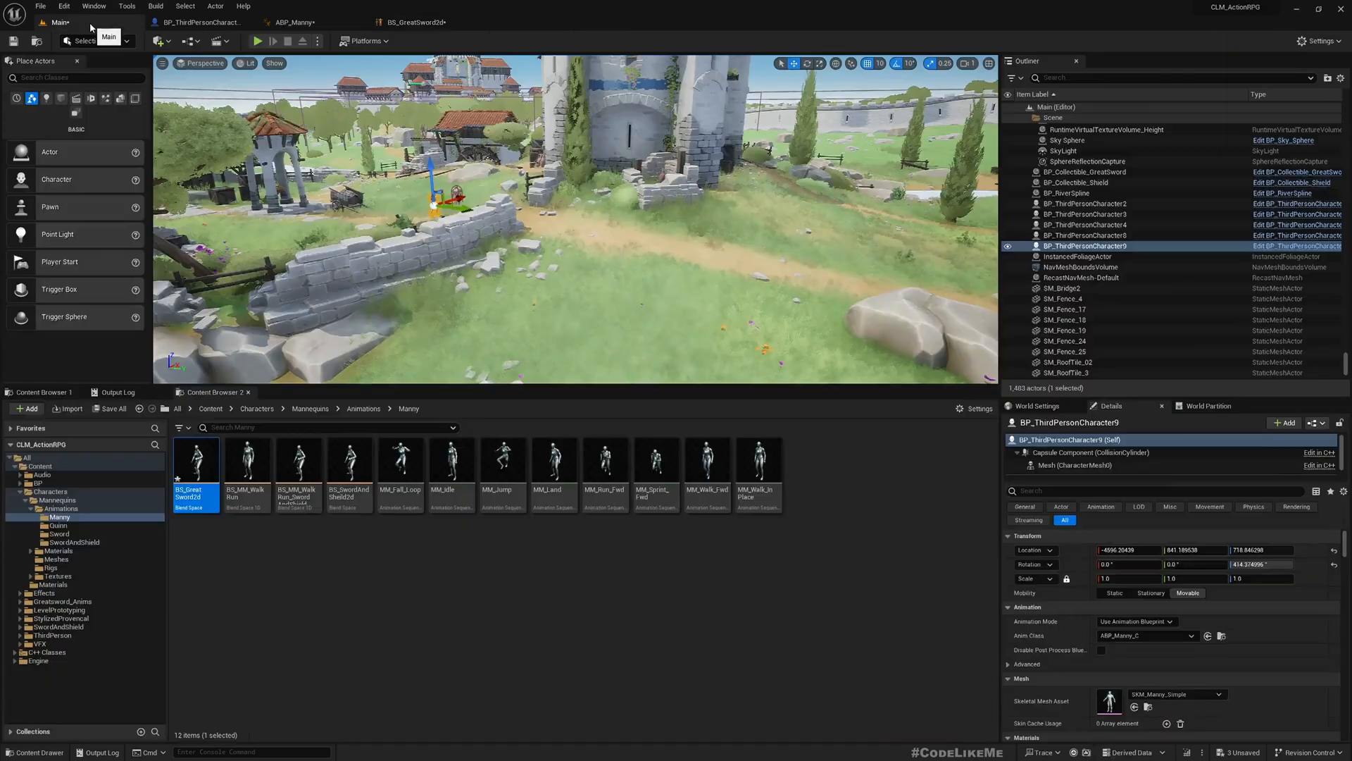
{"action": "left_click", "coordinate": [61, 602]}
{"action": "double_click", "coordinate": [195, 462]}
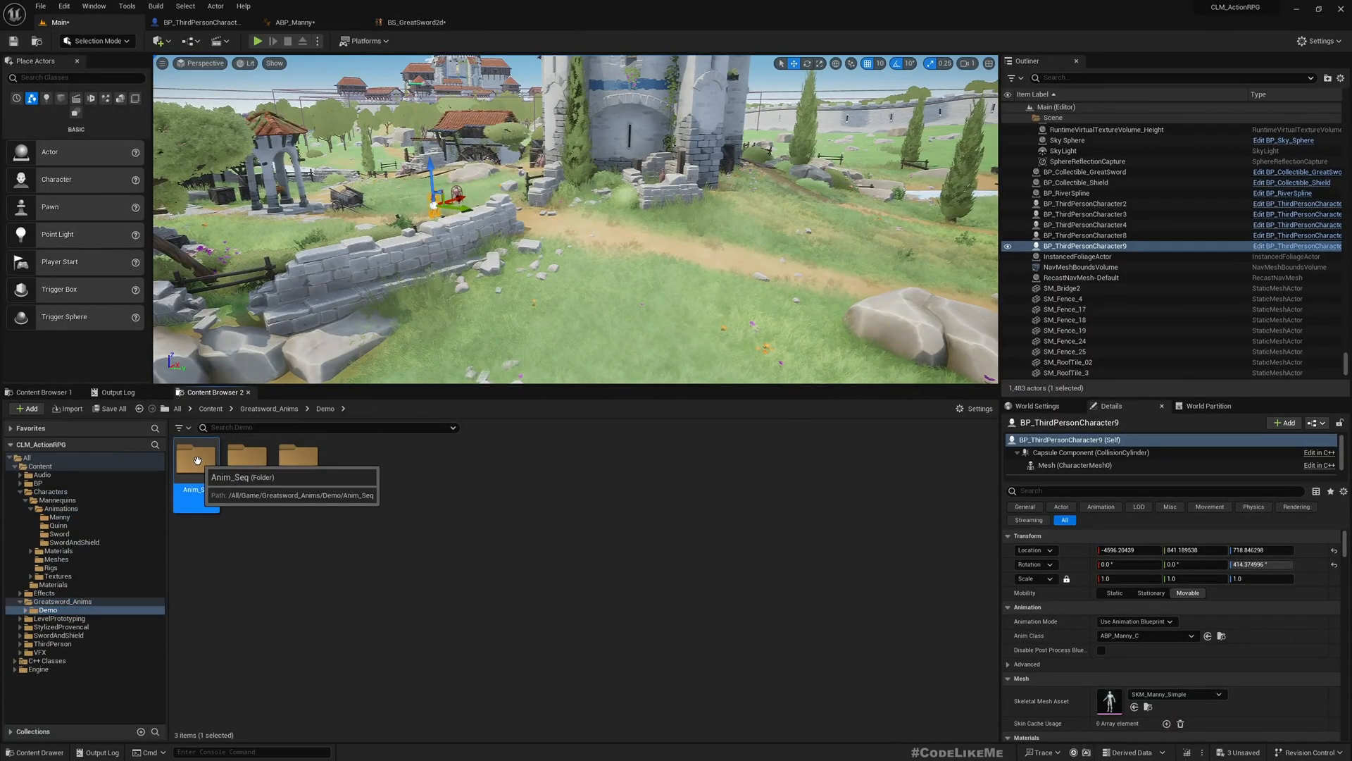
{"action": "double_click", "coordinate": [196, 462]}
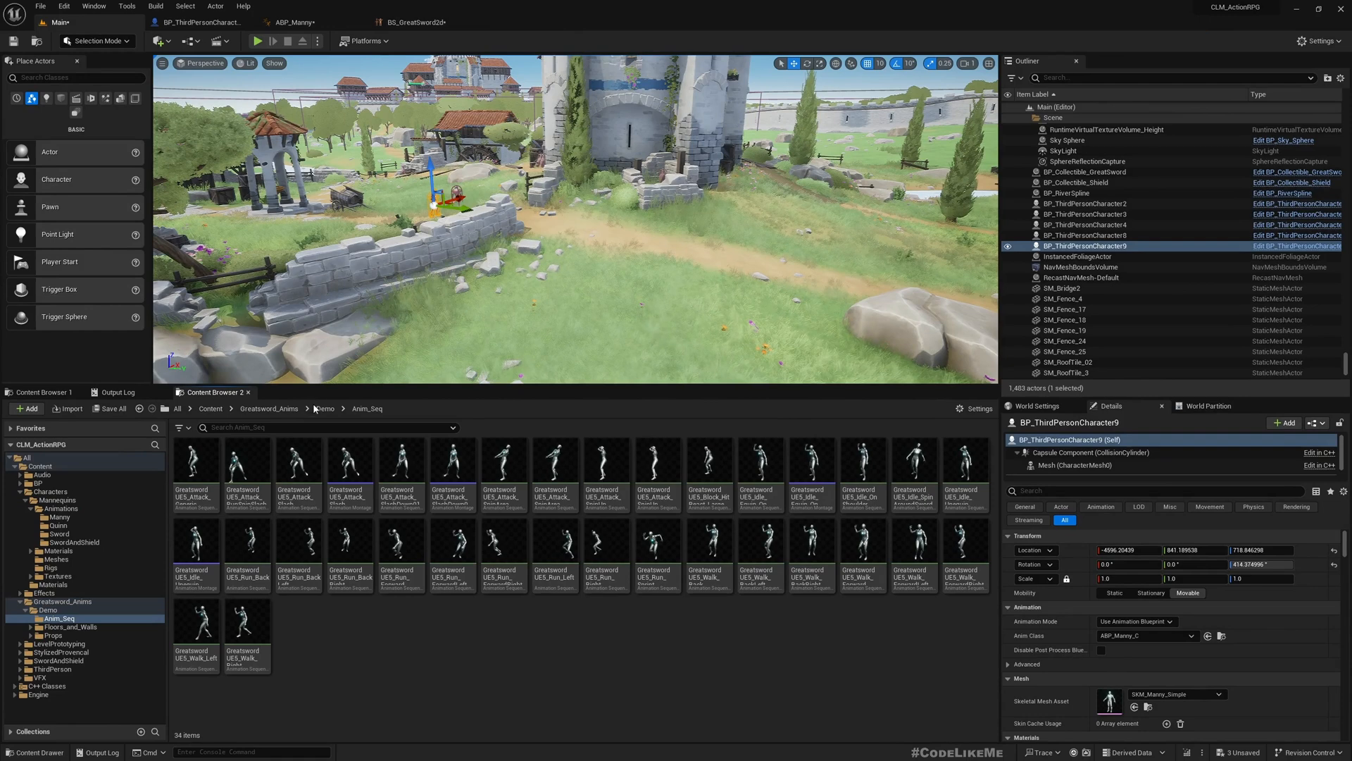
{"action": "left_click", "coordinate": [294, 427]}
{"action": "type", "text": "walk"}
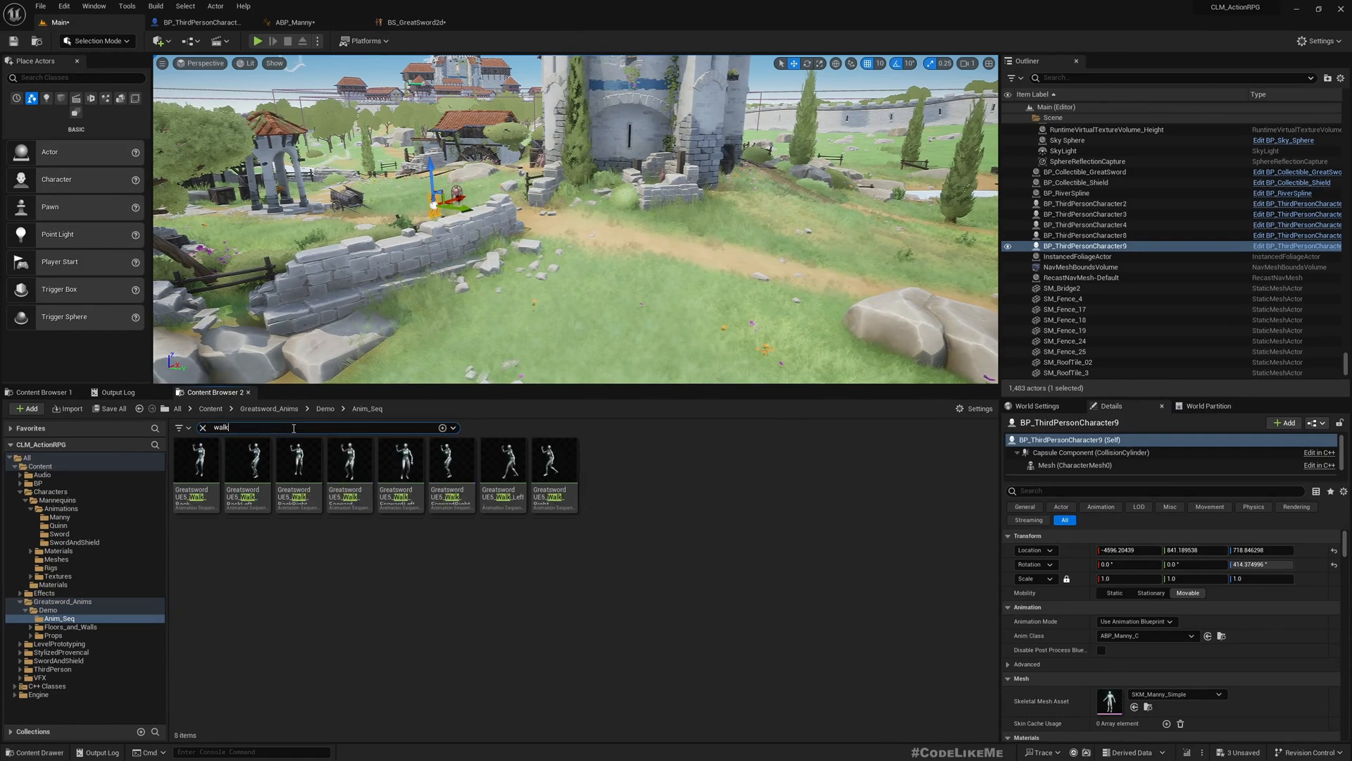
Preview the great sword walk back and walk forward animations to check their sword-carrying poses.
{"action": "double_click", "coordinate": [197, 469]}
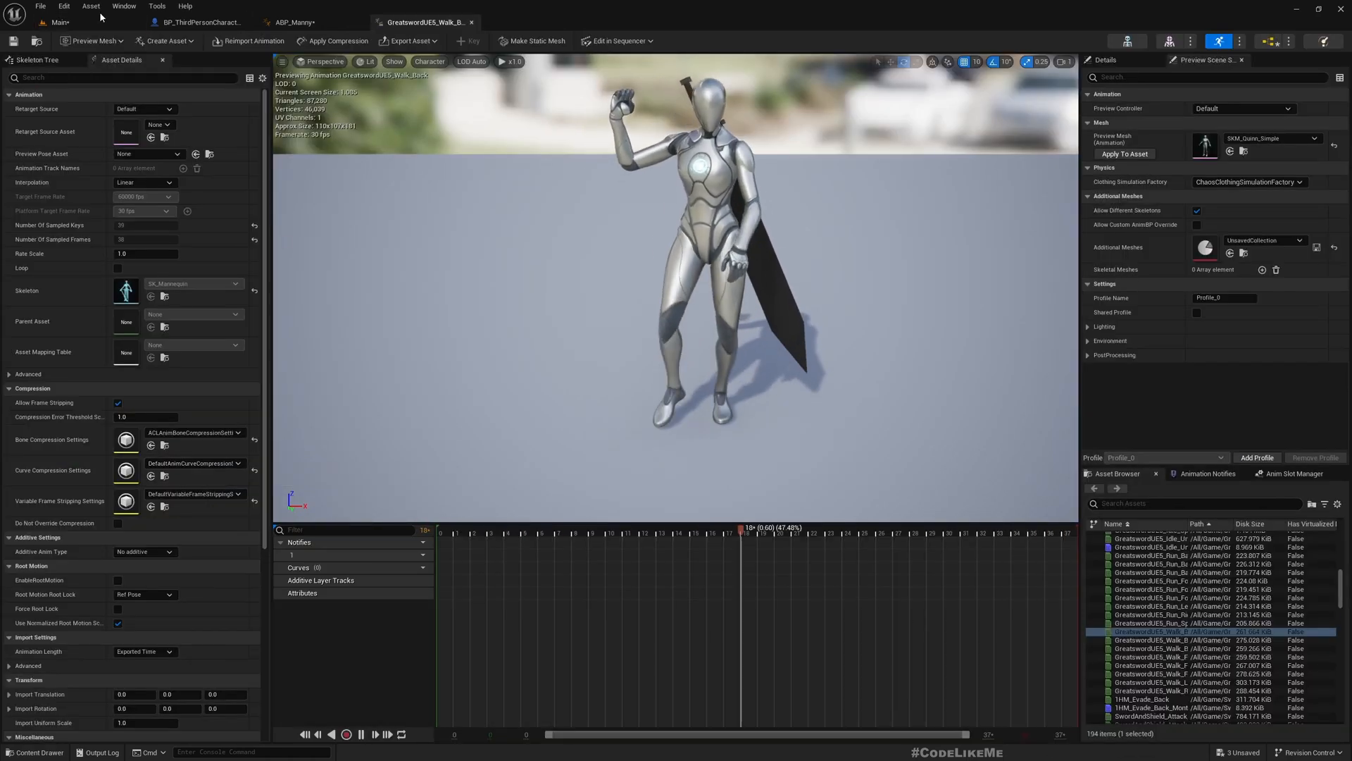
{"action": "left_click", "coordinate": [62, 22]}
{"action": "double_click", "coordinate": [364, 463]}
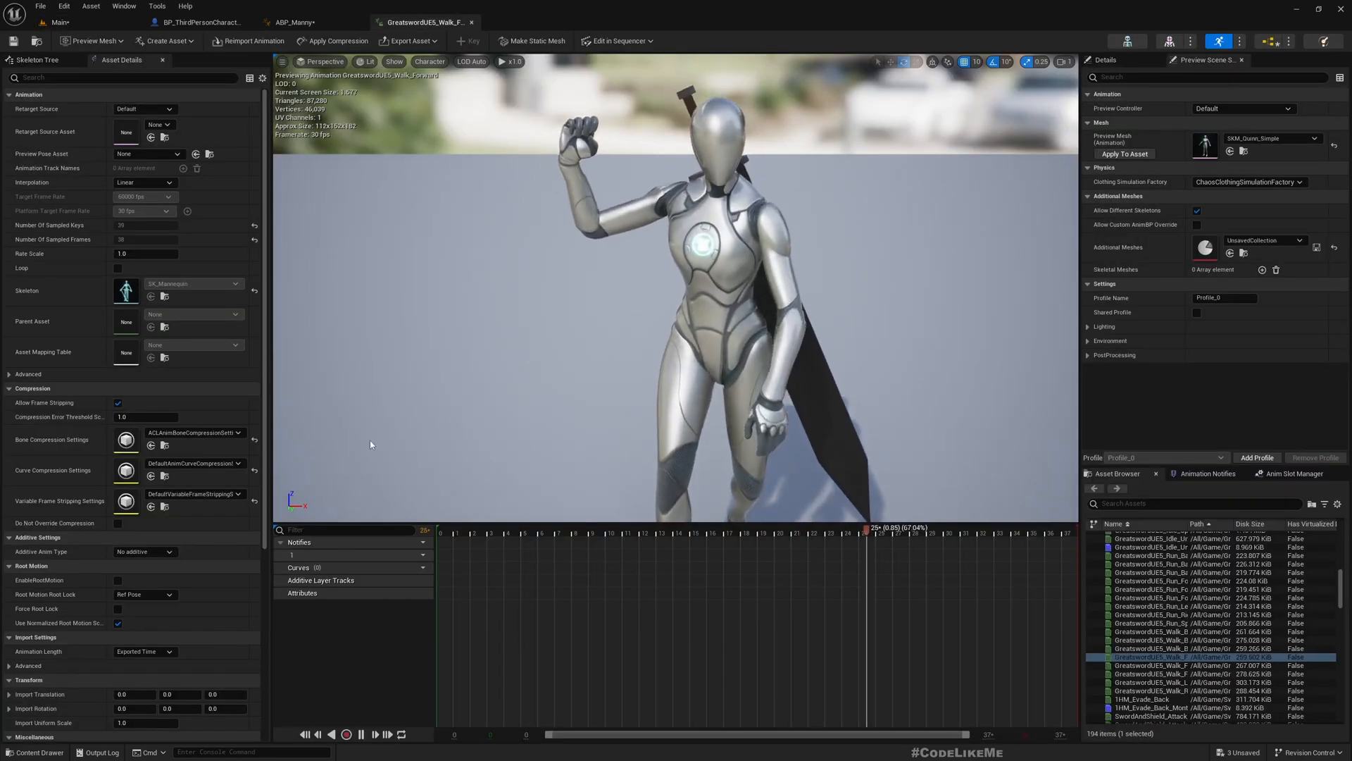
{"action": "left_click", "coordinate": [68, 27]}
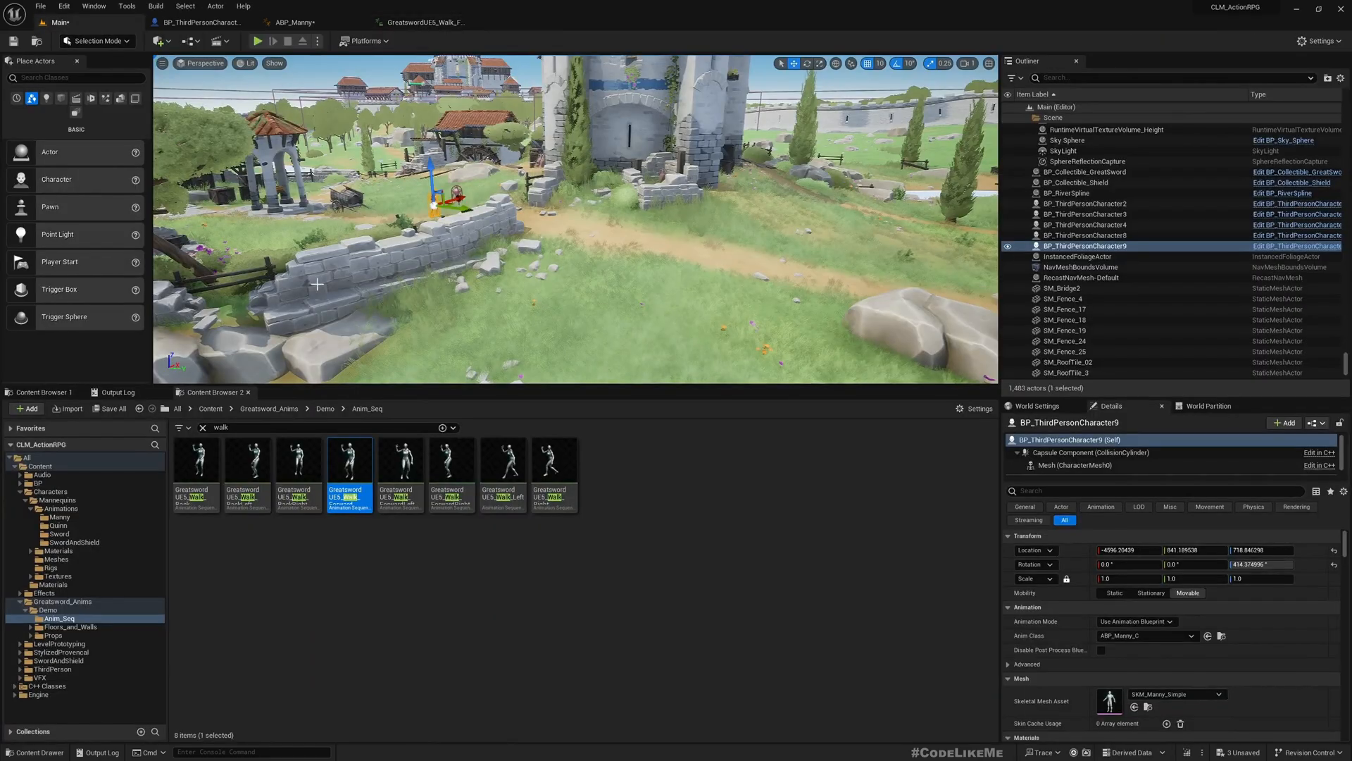
{"action": "left_click", "coordinate": [398, 22]}
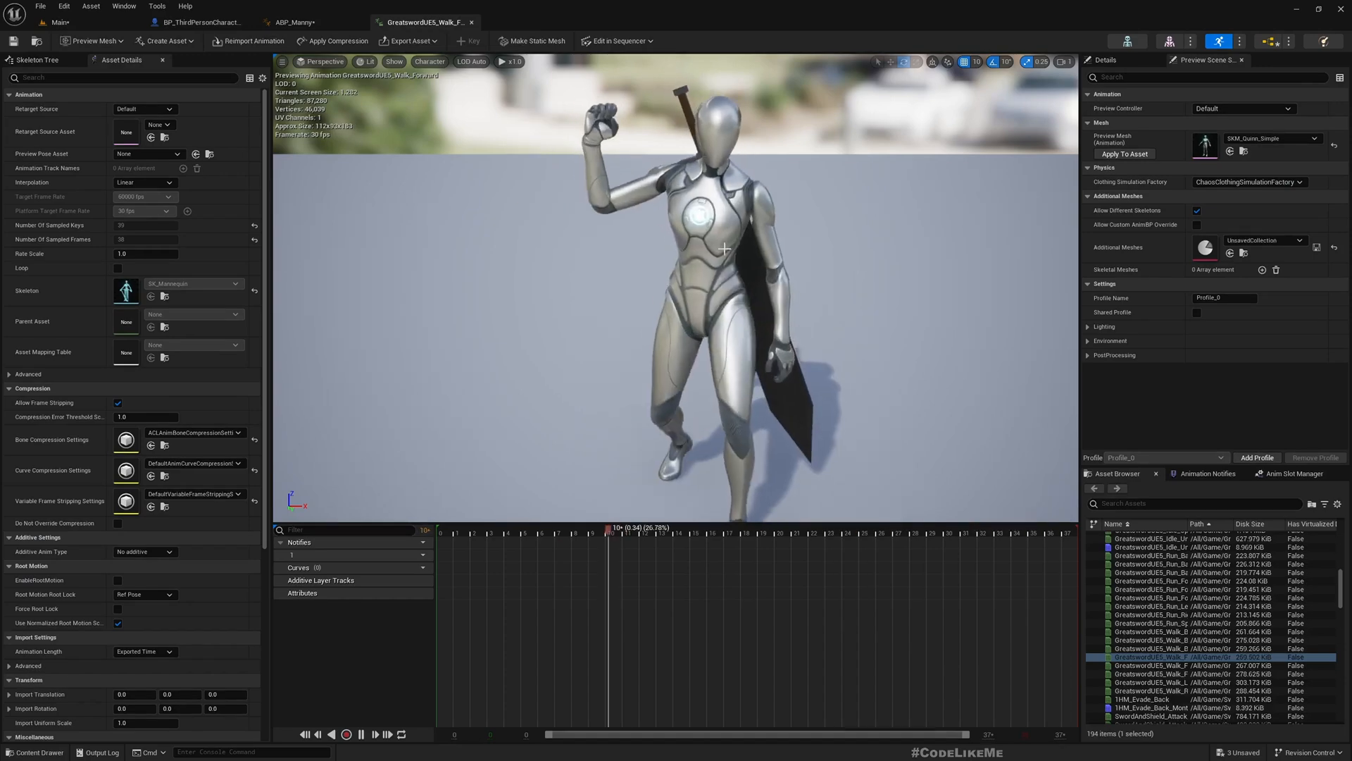
Select all eight great sword walk animations in the Anim_Seq folder and open them together in the Property Matrix.
{"action": "left_click", "coordinate": [66, 24]}
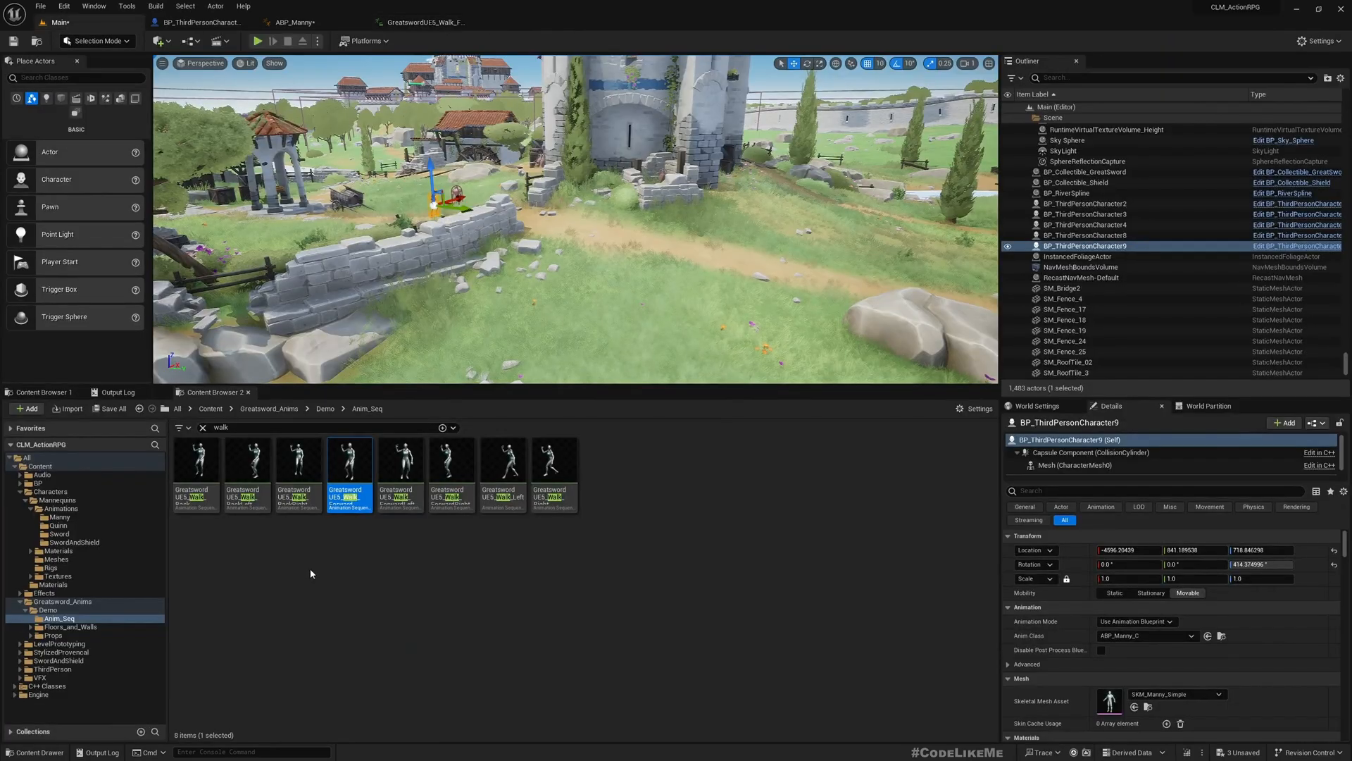
{"action": "left_click", "coordinate": [555, 473], "text": "shift"}
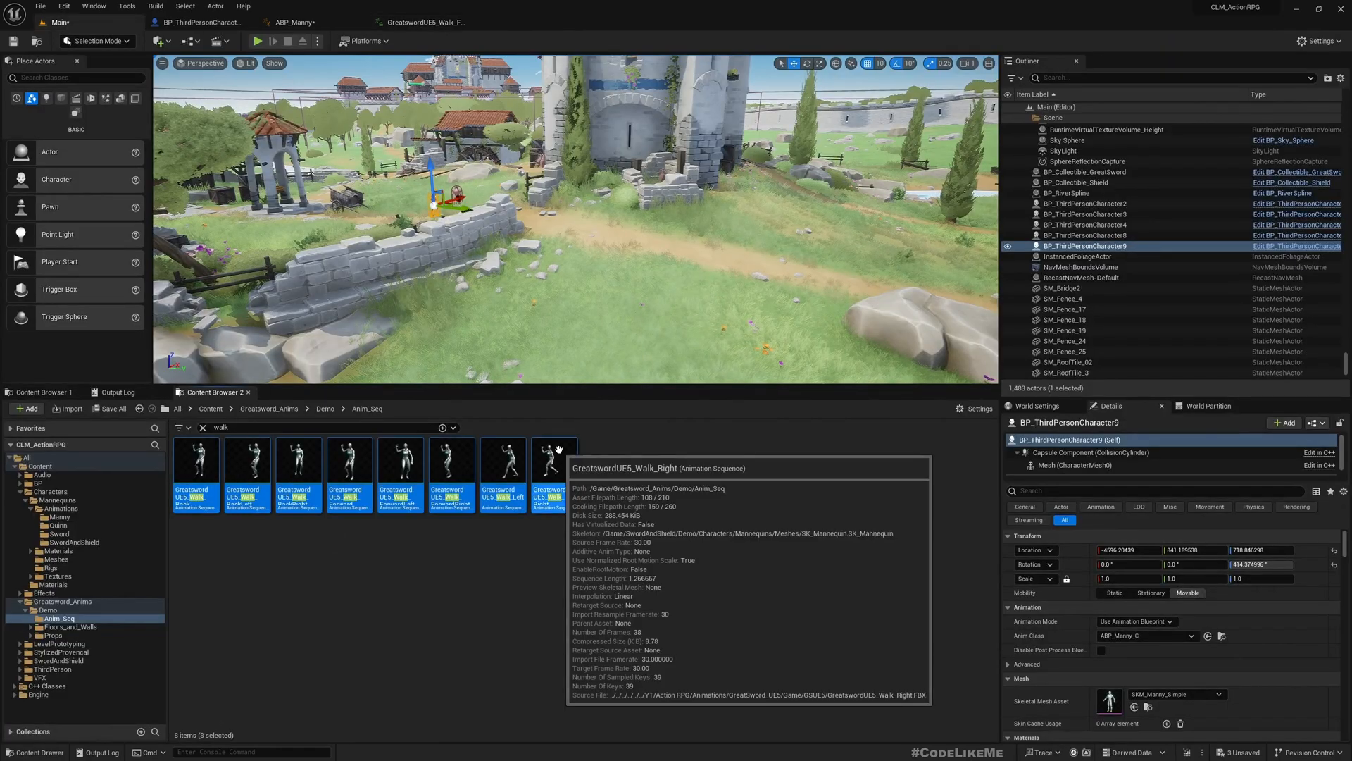
{"action": "right_click", "coordinate": [414, 470]}
{"action": "mouse_move", "coordinate": [512, 303]}
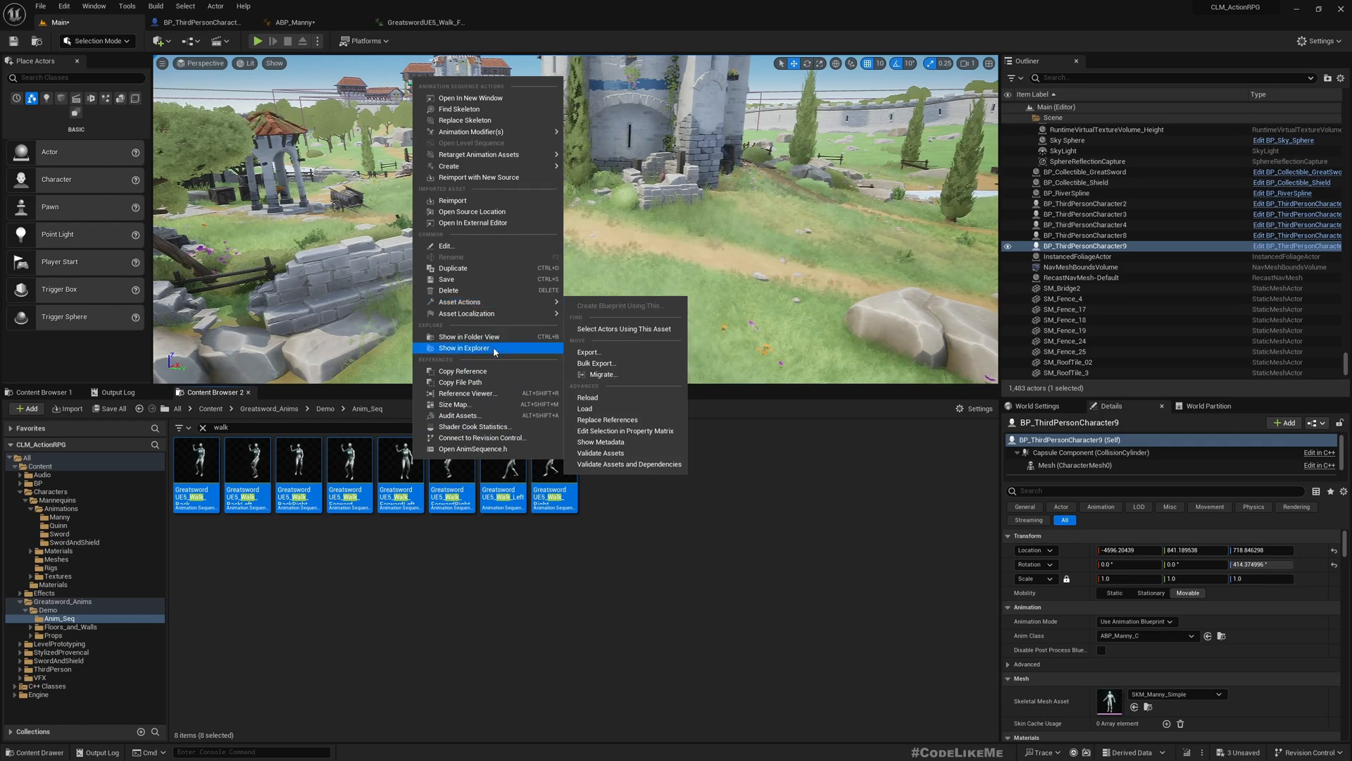
{"action": "left_click", "coordinate": [615, 431]}
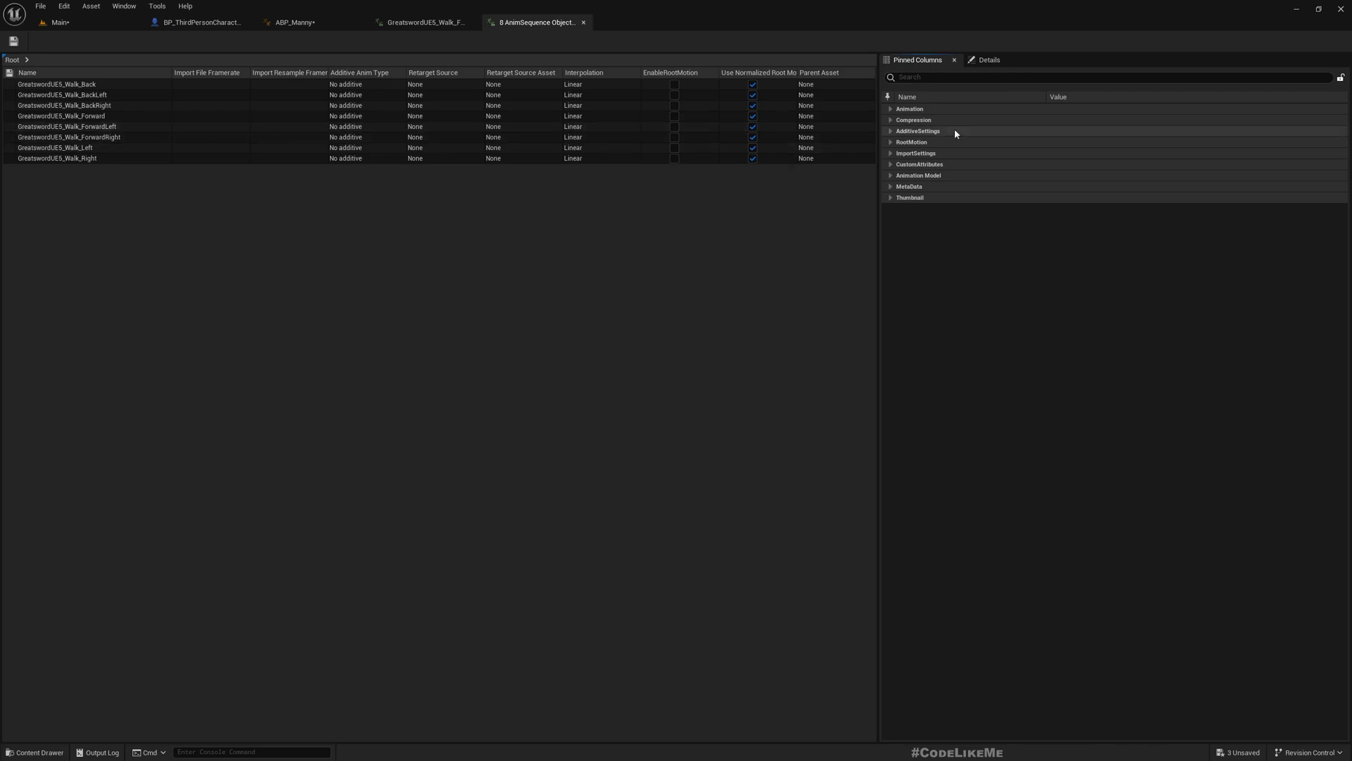
Enable Force Root Lock for all the walk animations, save them, and check the walk forward preview.
{"action": "left_click", "coordinate": [911, 142]}
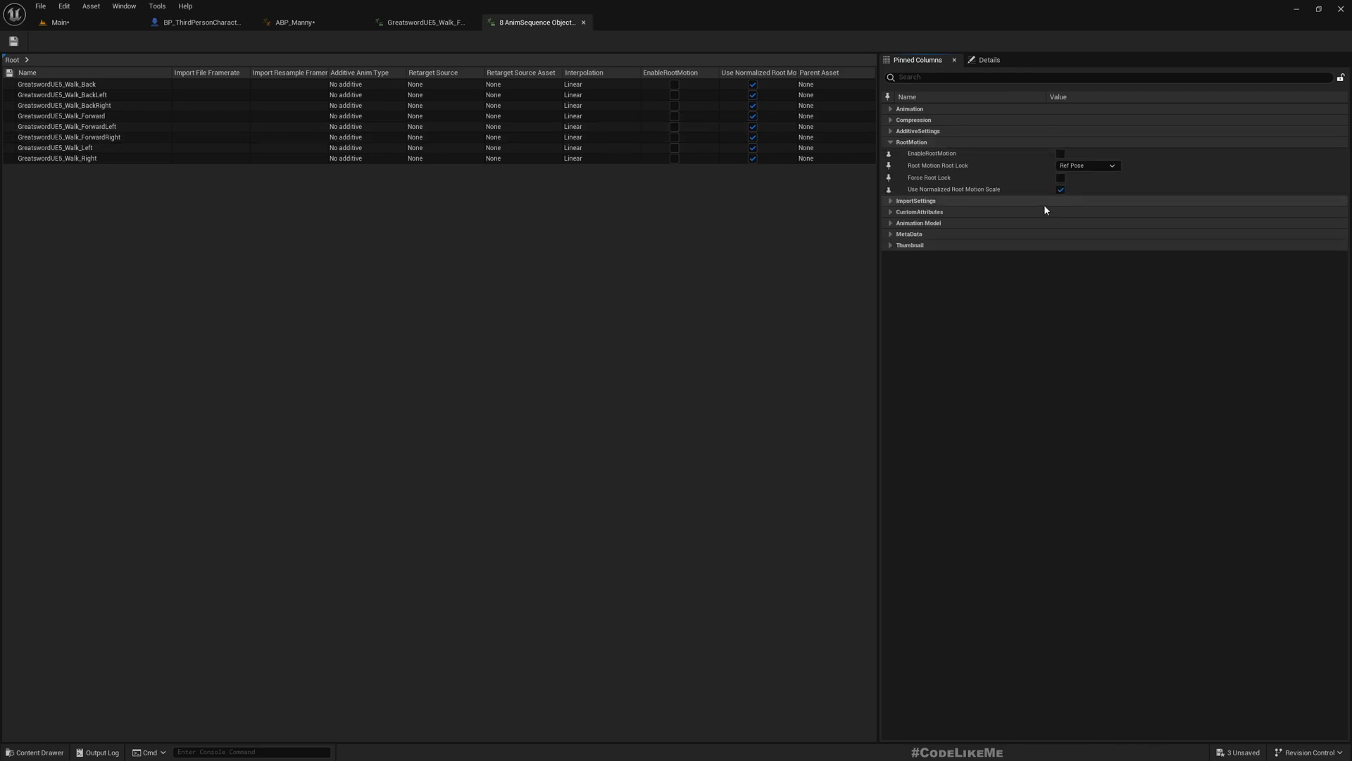
{"action": "left_click", "coordinate": [1061, 177]}
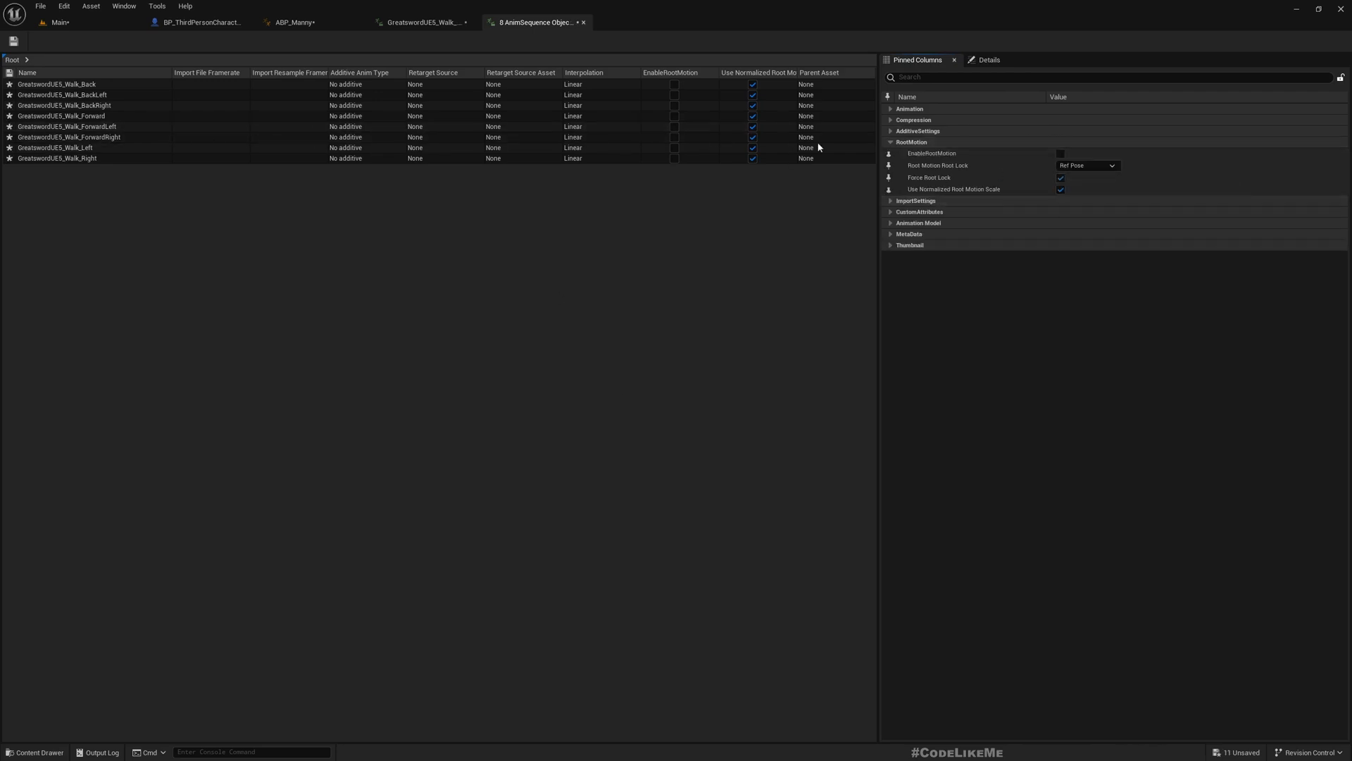
{"action": "left_click", "coordinate": [11, 42]}
{"action": "left_click", "coordinate": [423, 22]}
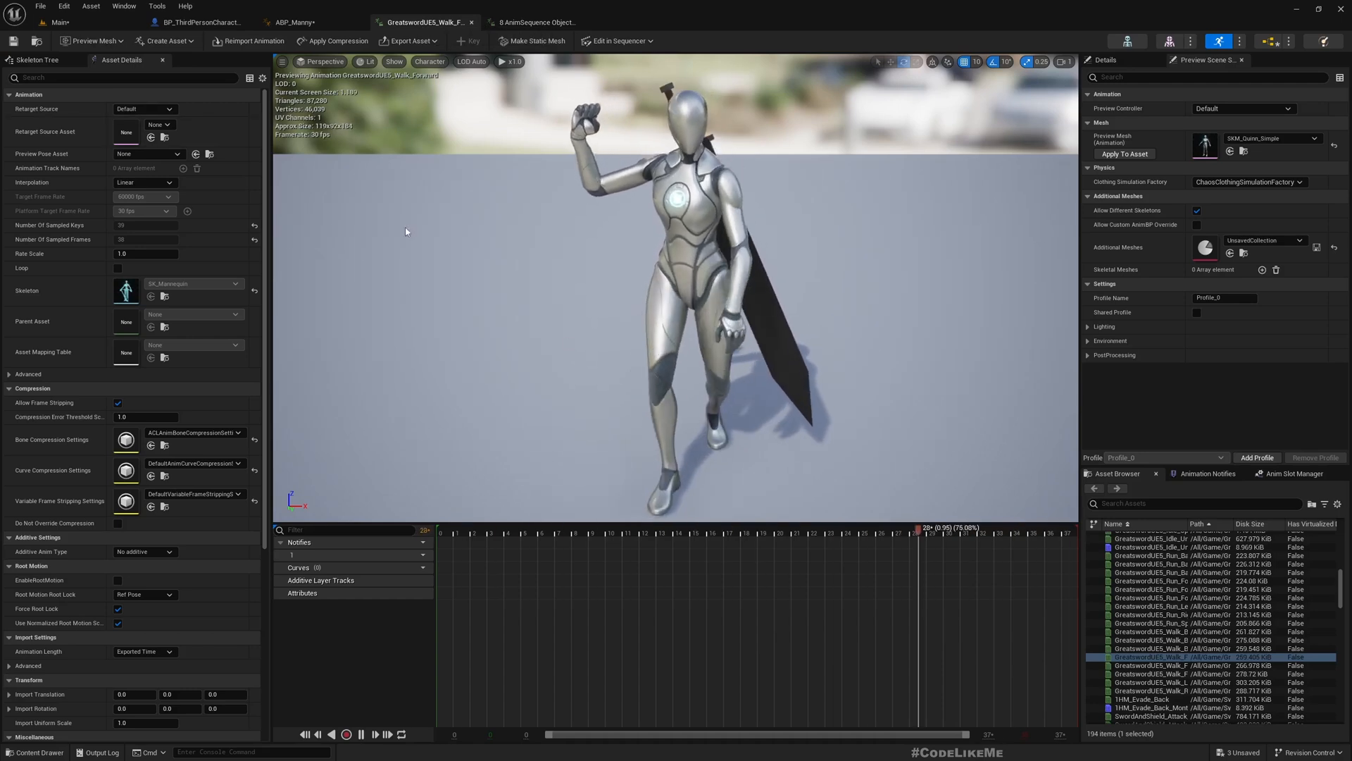
Filter the animations in the level editor's Anim_Seq folder by "run".
{"action": "left_click", "coordinate": [97, 26]}
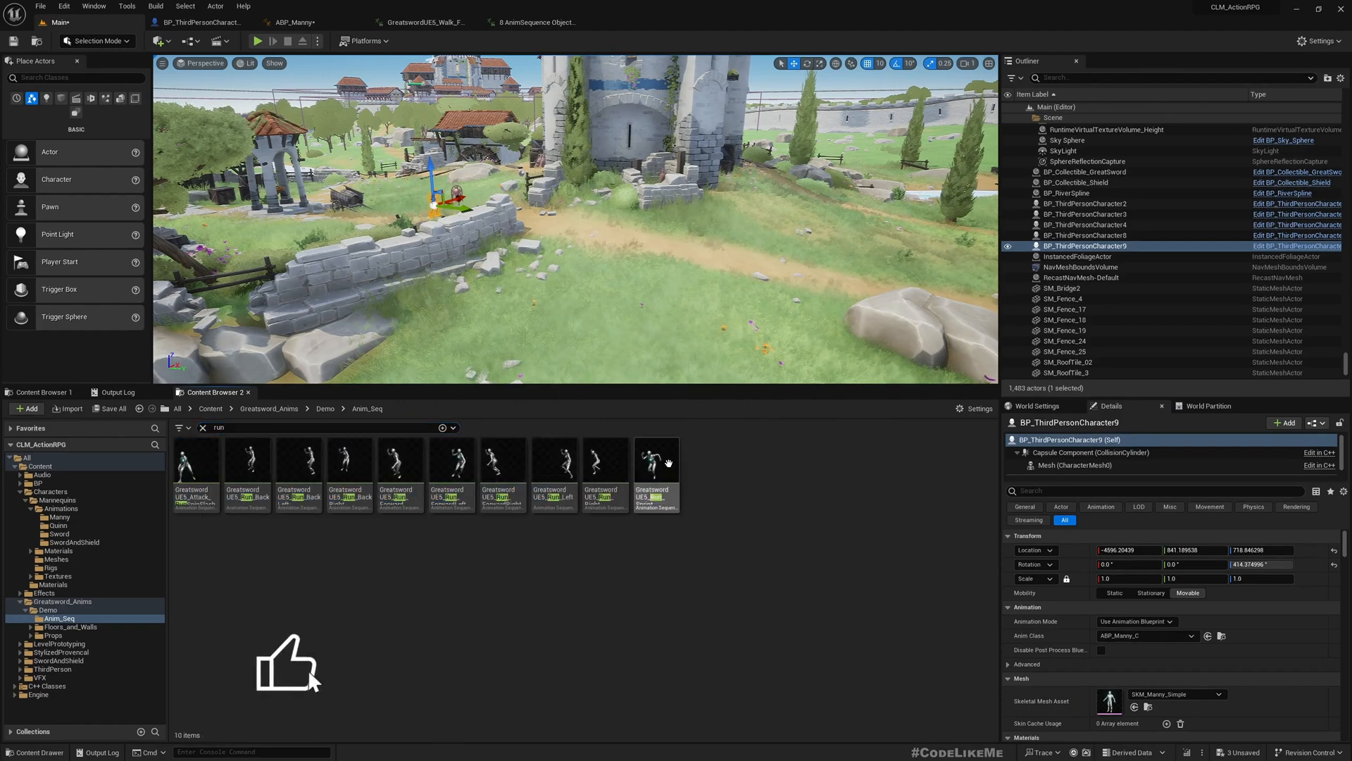
{"action": "left_click", "coordinate": [655, 472]}
{"action": "left_click", "coordinate": [186, 465], "text": "shift"}
{"action": "right_click", "coordinate": [185, 454]}
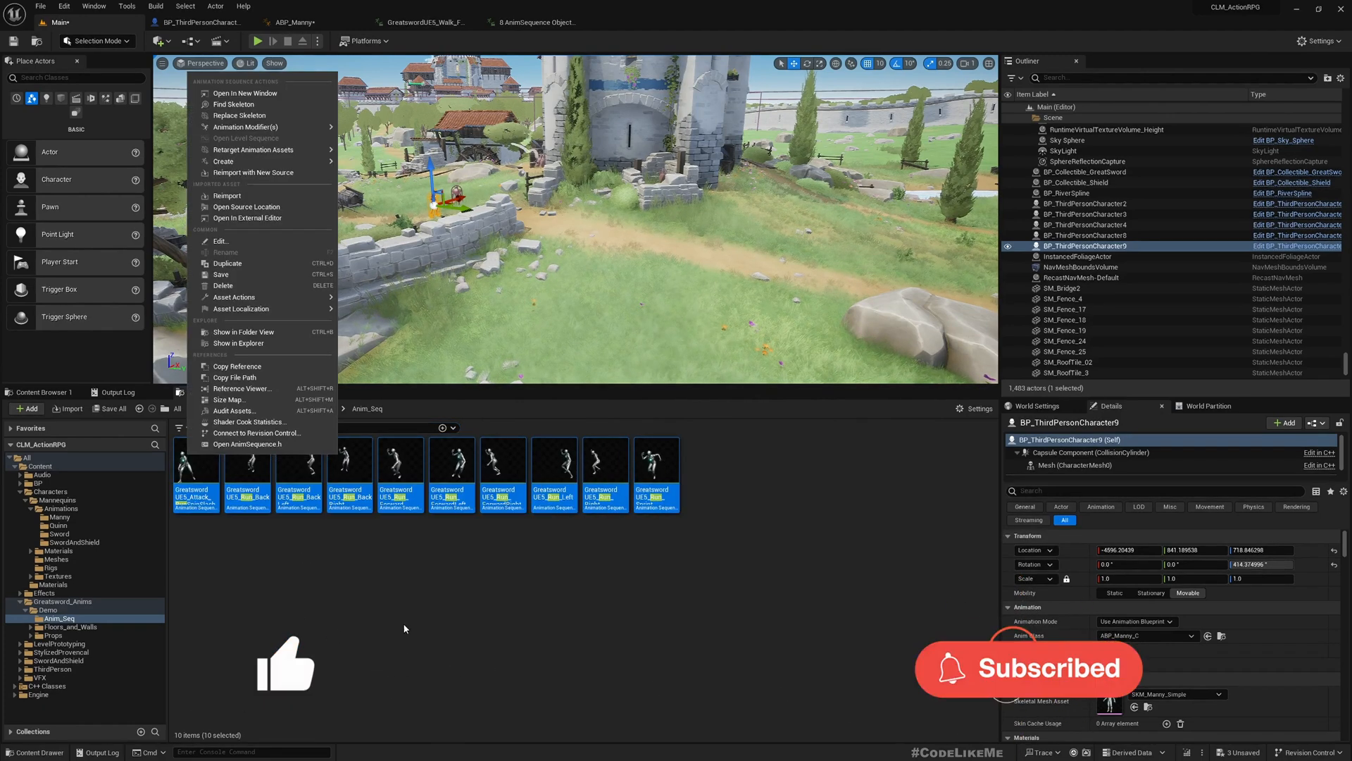
{"action": "left_click", "coordinate": [547, 643]}
{"action": "left_click", "coordinate": [365, 482]}
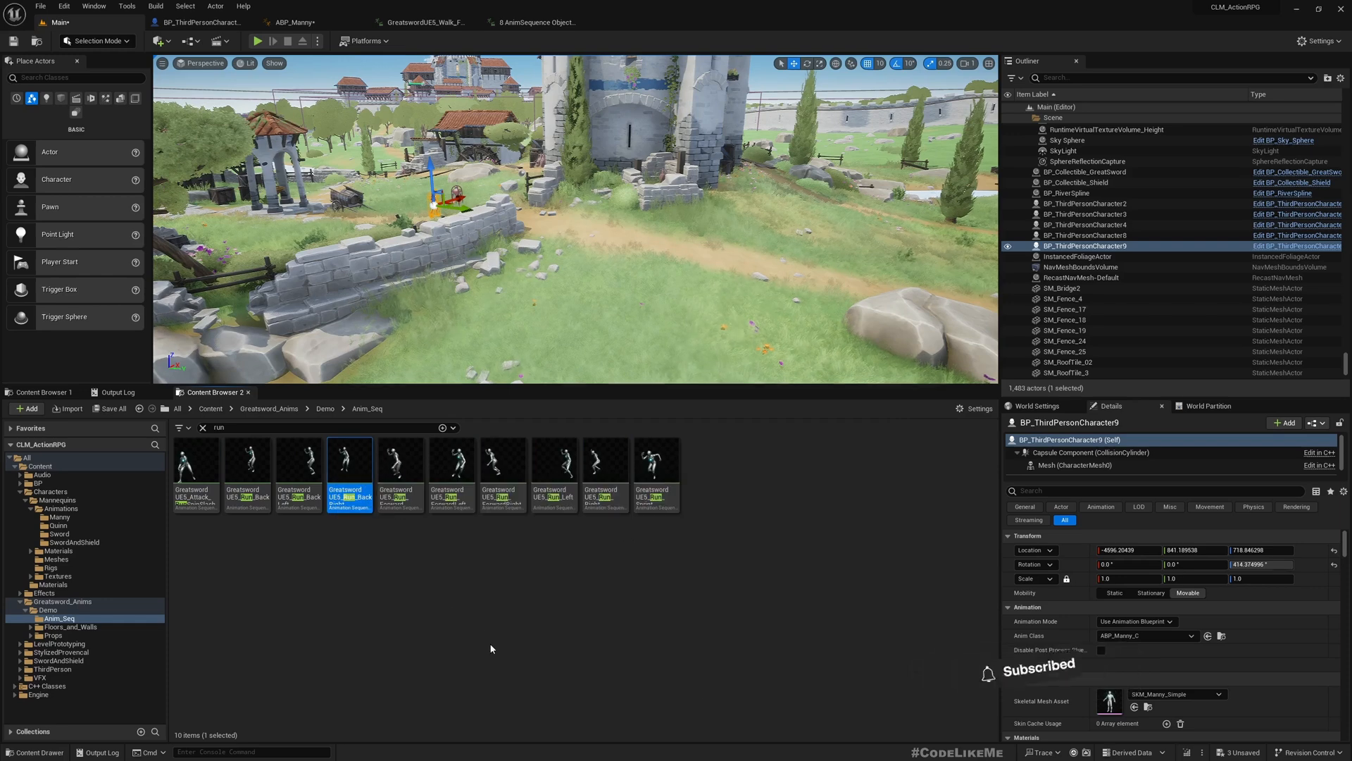
Enable Force Root Lock on the nine great sword run animations together in the Property Matrix, excluding the attack animation, and save all.
{"action": "left_click", "coordinate": [248, 463]}
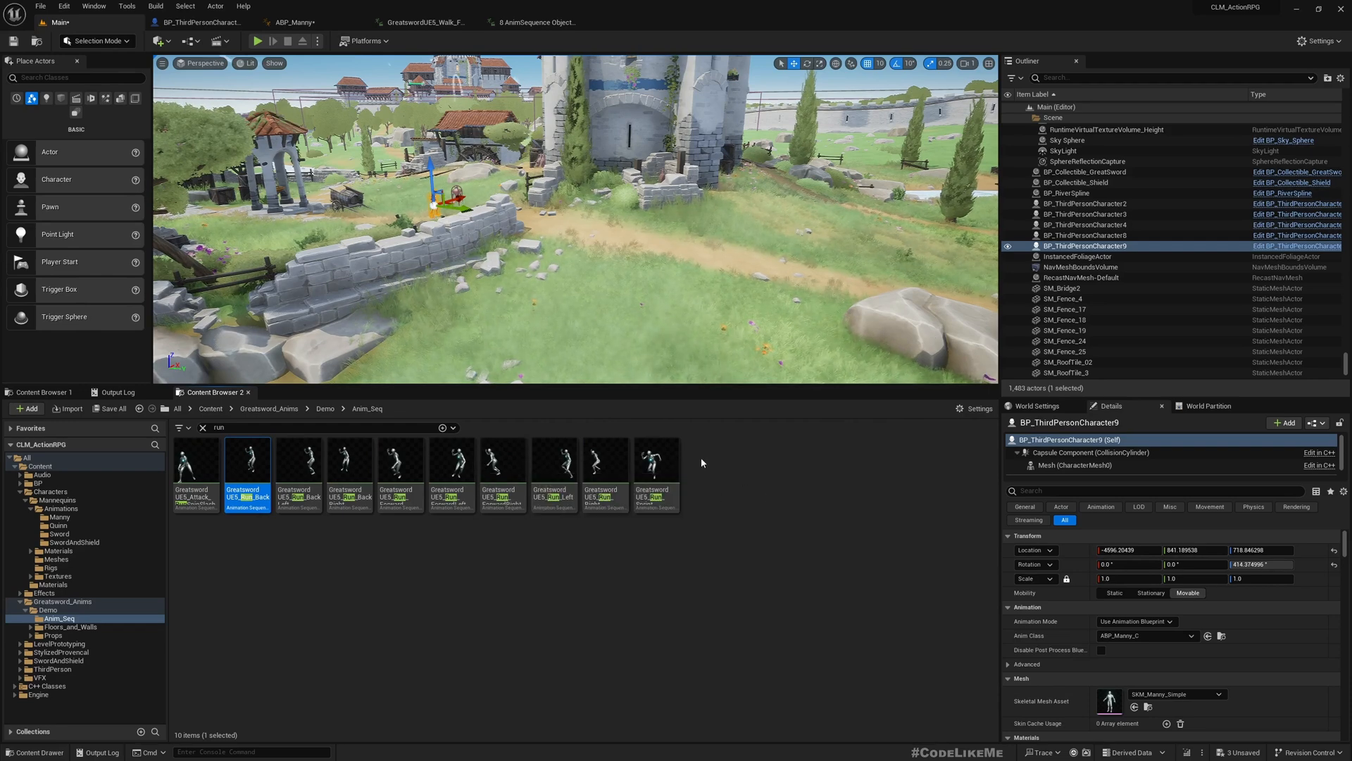
{"action": "left_click", "coordinate": [659, 461], "text": "shift"}
{"action": "right_click", "coordinate": [663, 458]}
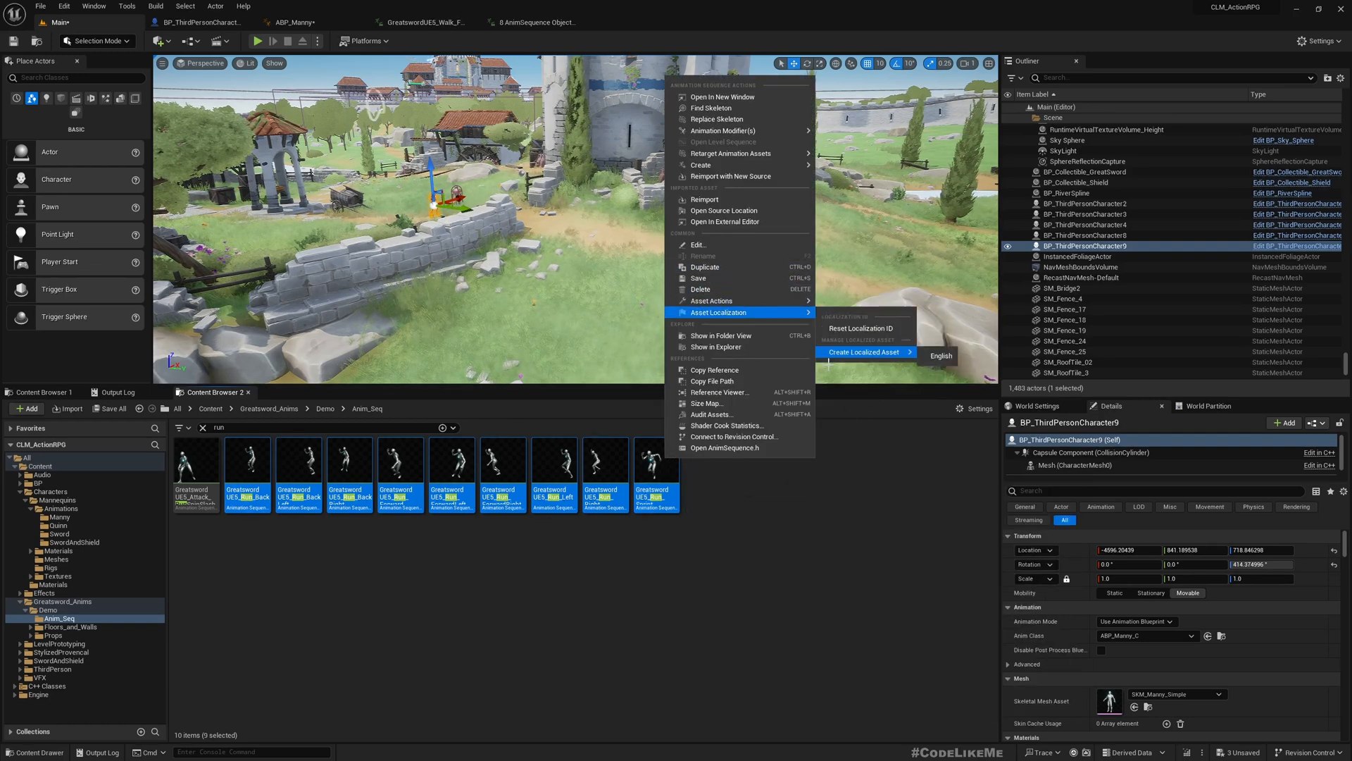
{"action": "mouse_move", "coordinate": [789, 300]}
{"action": "left_click", "coordinate": [877, 430]}
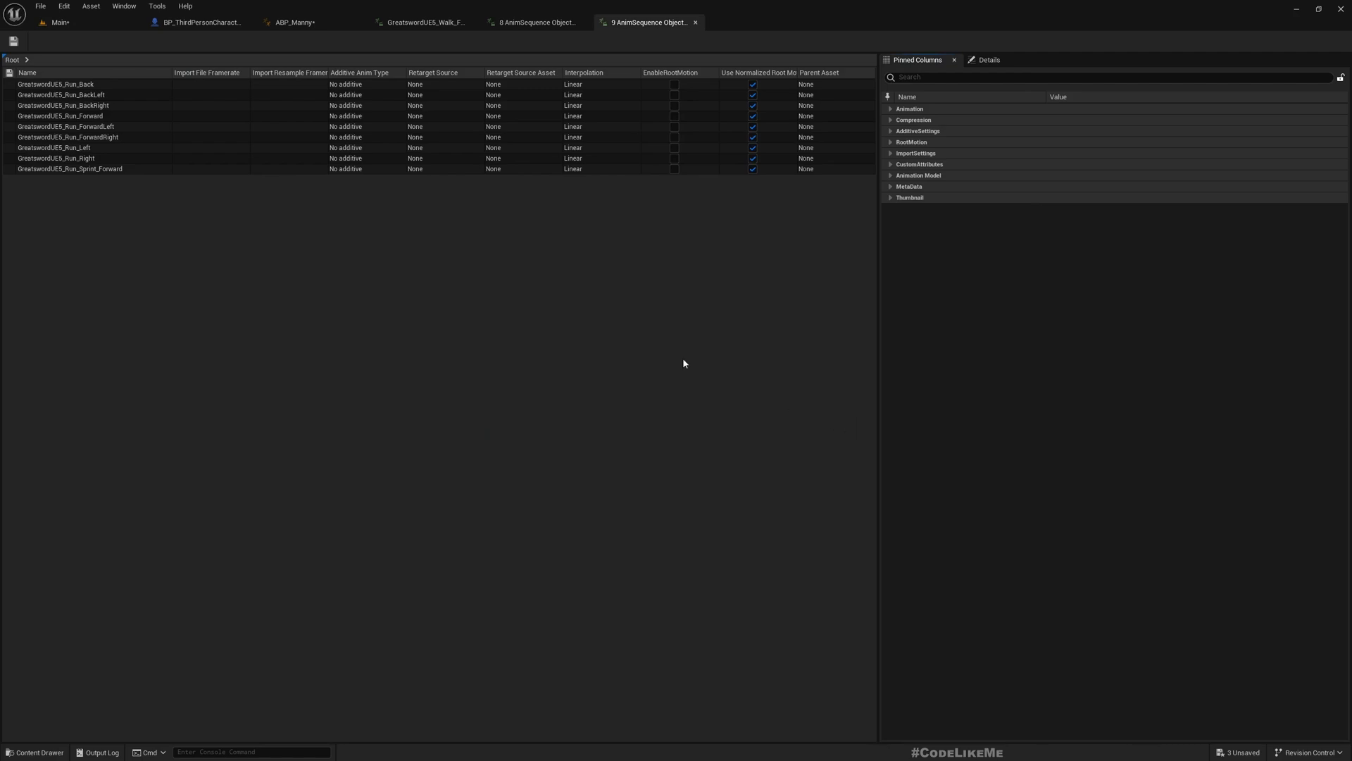
{"action": "left_click", "coordinate": [891, 143]}
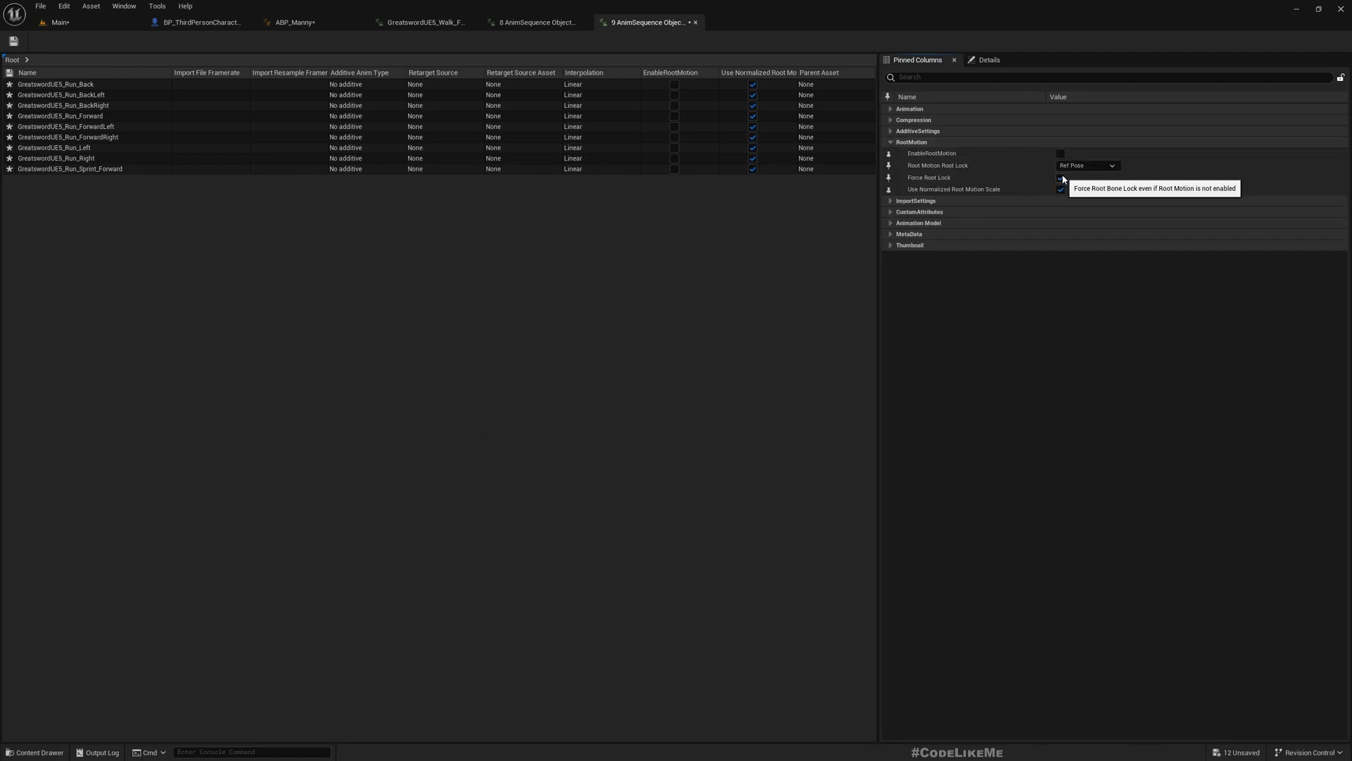
{"action": "key", "text": "ctrl+shift+s"}
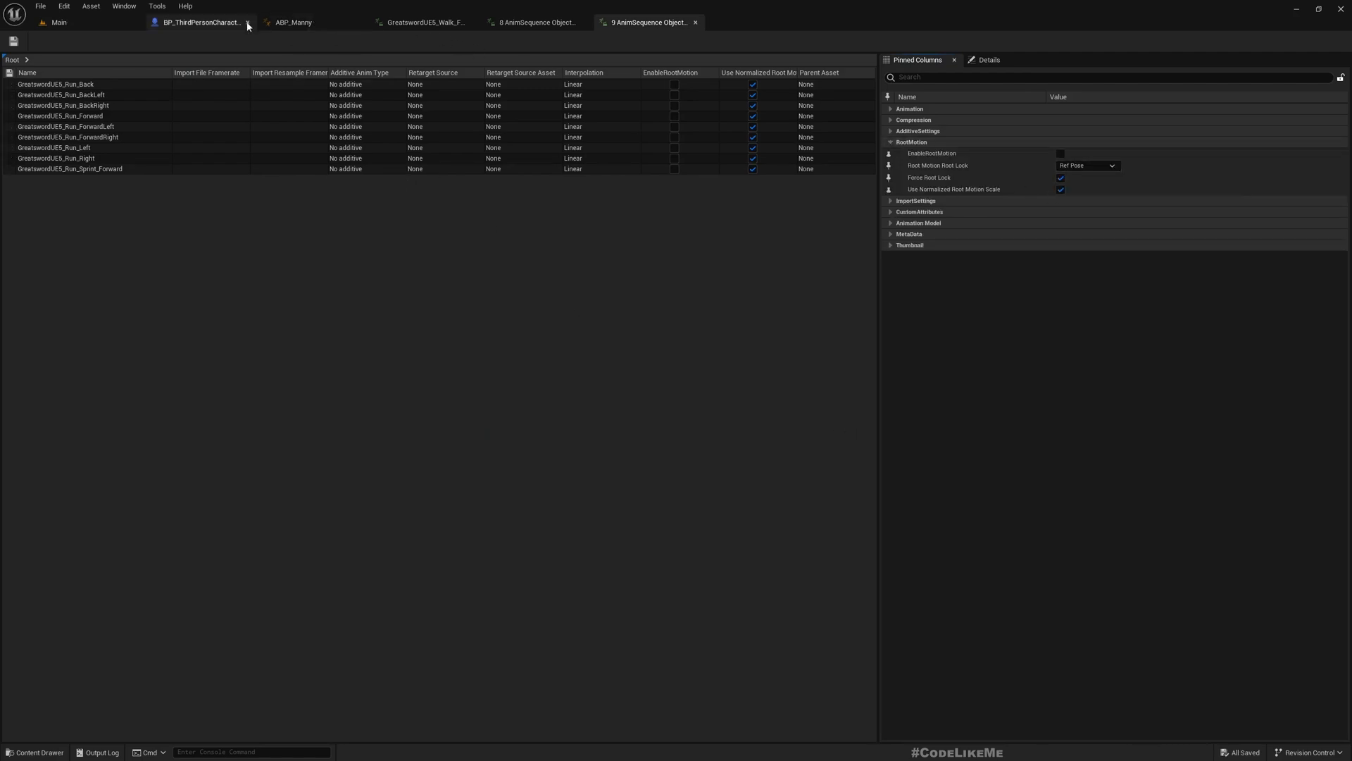
Filter the great sword animations by "sprint" and preview the GreatswordUE5_Run_Sprint_Forward animation.
{"action": "left_click", "coordinate": [104, 24]}
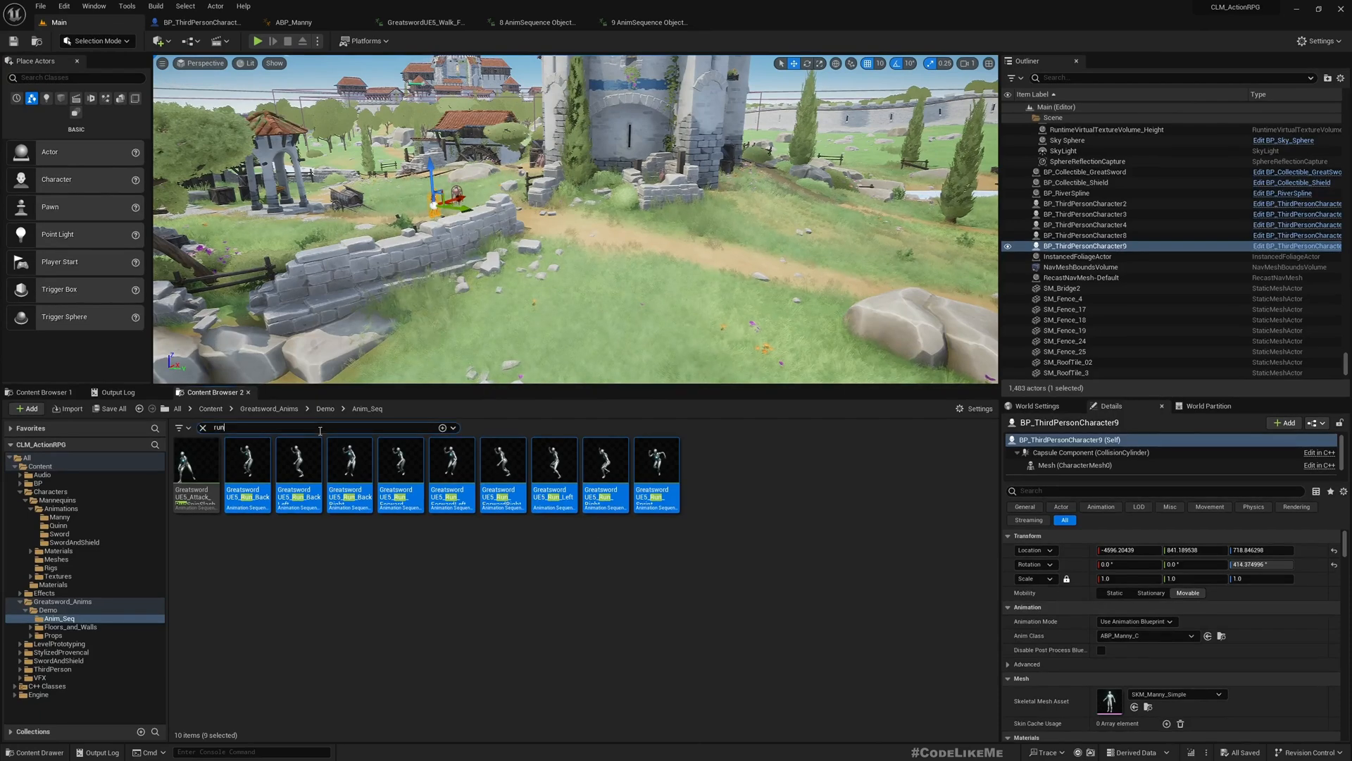
{"action": "type", "text": "sprint"}
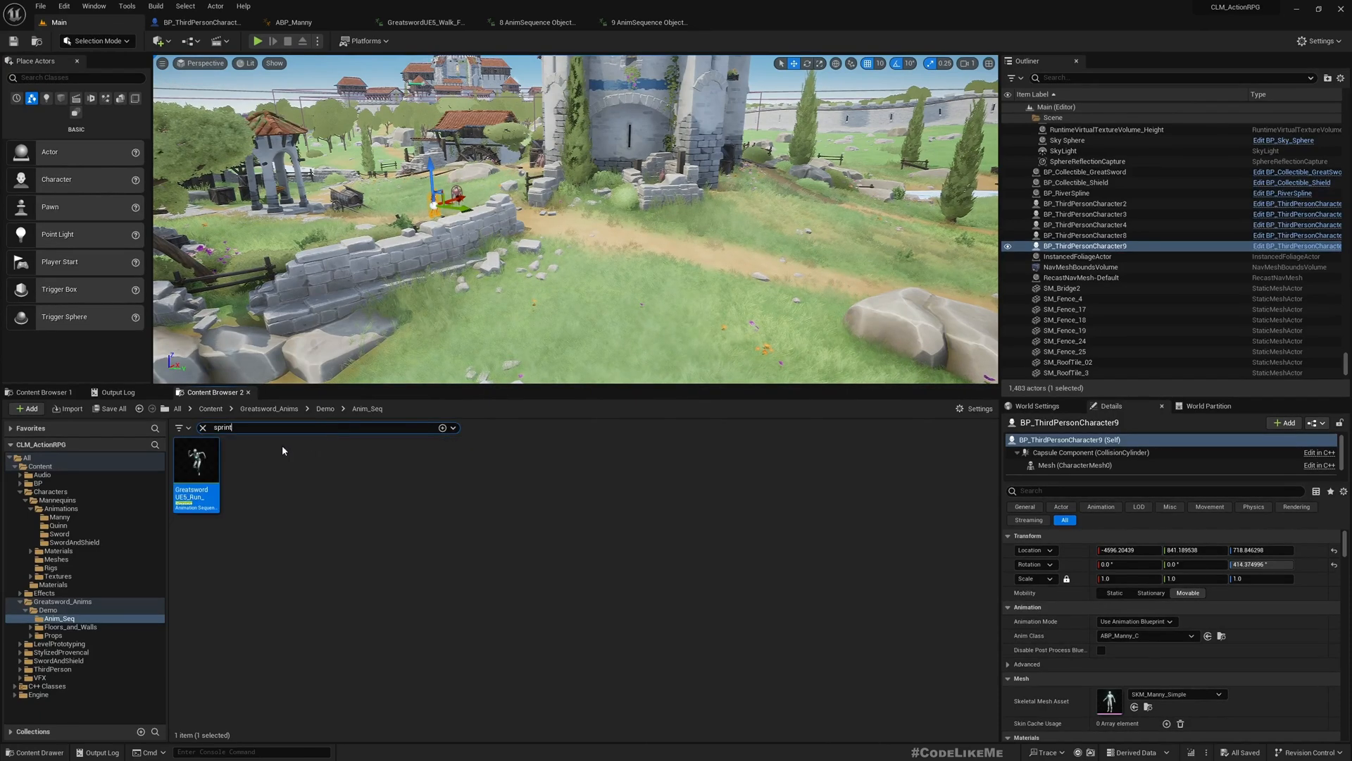
{"action": "double_click", "coordinate": [196, 464]}
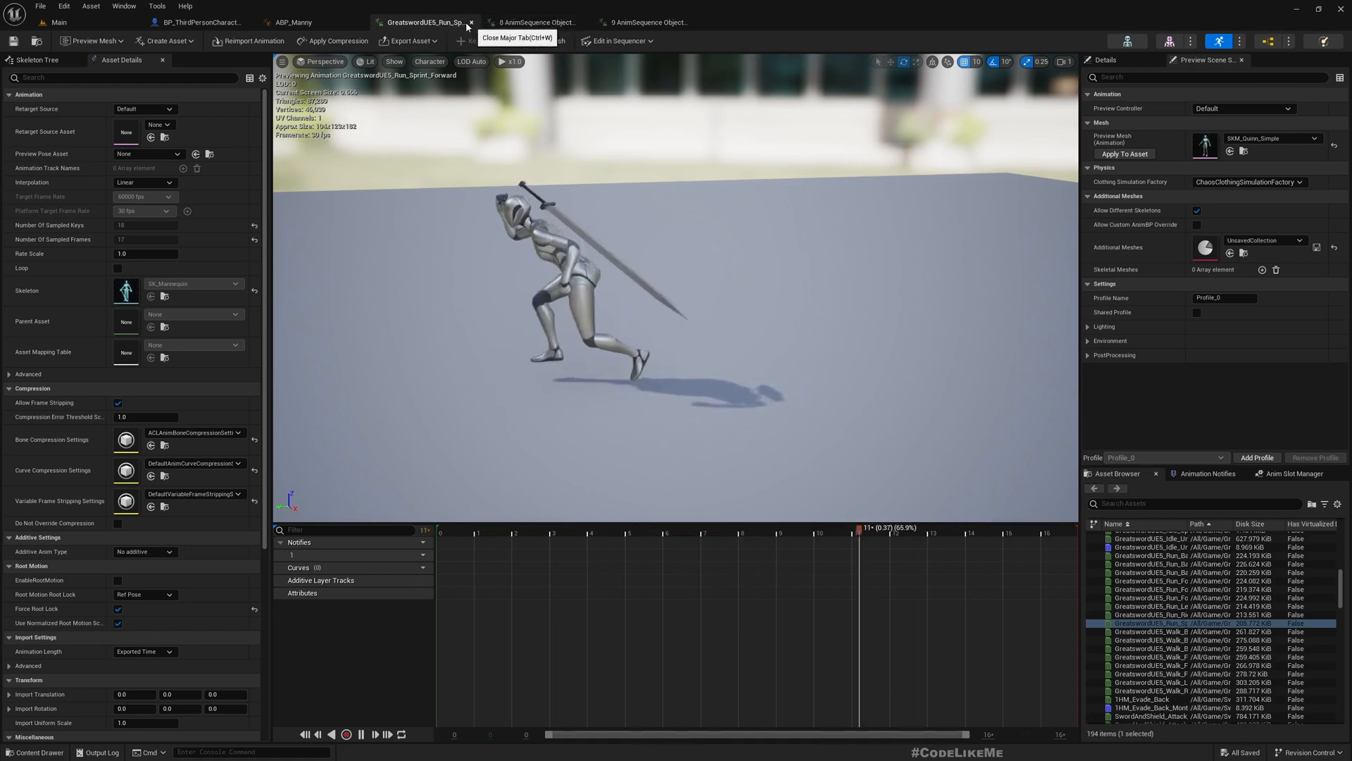
Return to the ABP_Manny Walk / Run state and open the BS_GreatSword2d blend space from its asset list.
{"action": "left_click", "coordinate": [295, 23]}
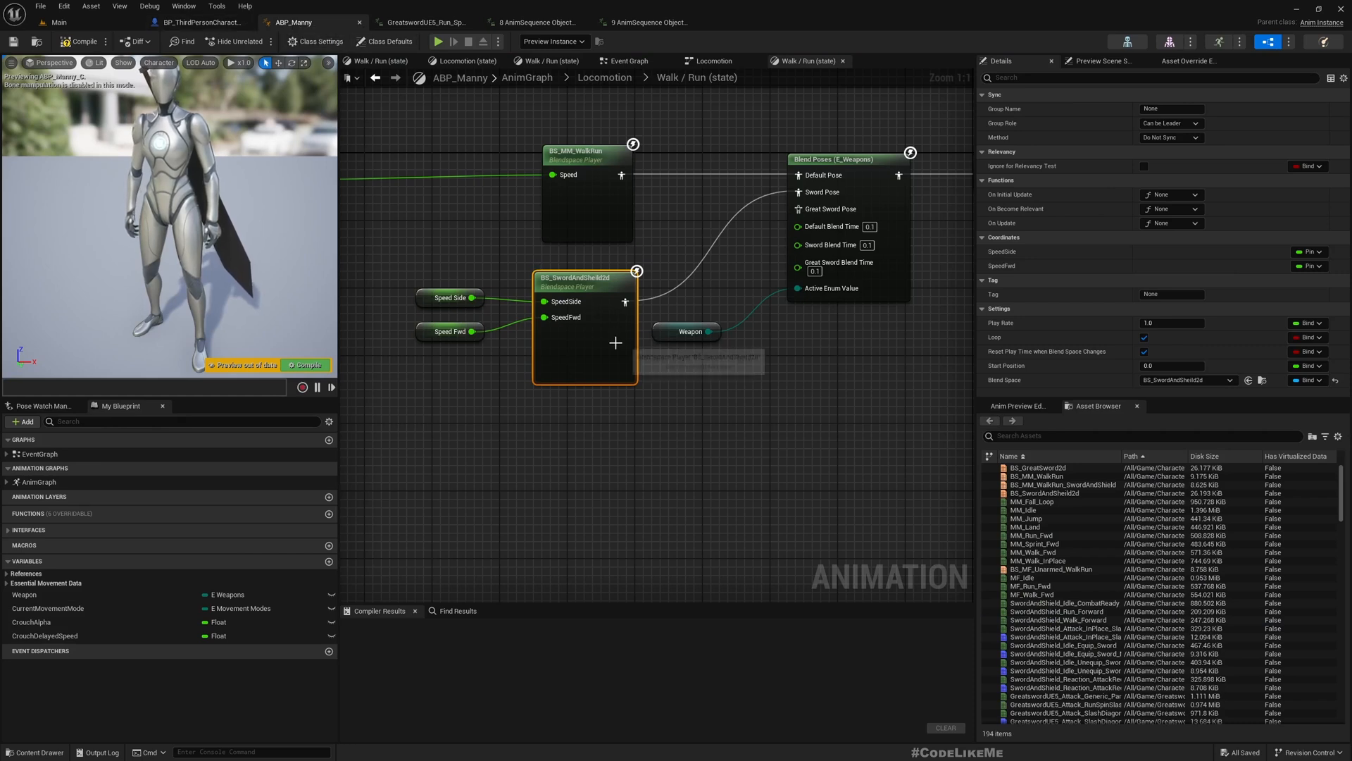
{"action": "right_click", "coordinate": [592, 314]}
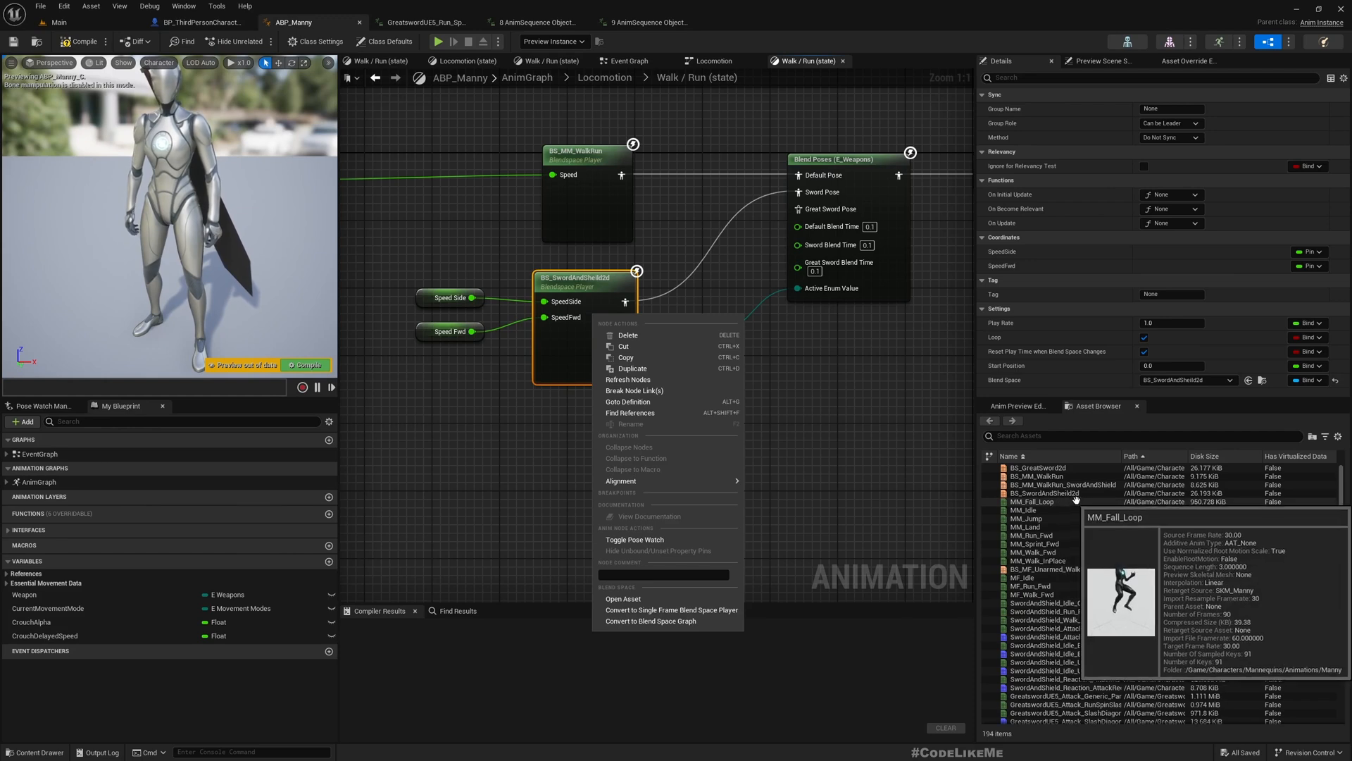
{"action": "double_click", "coordinate": [1036, 467]}
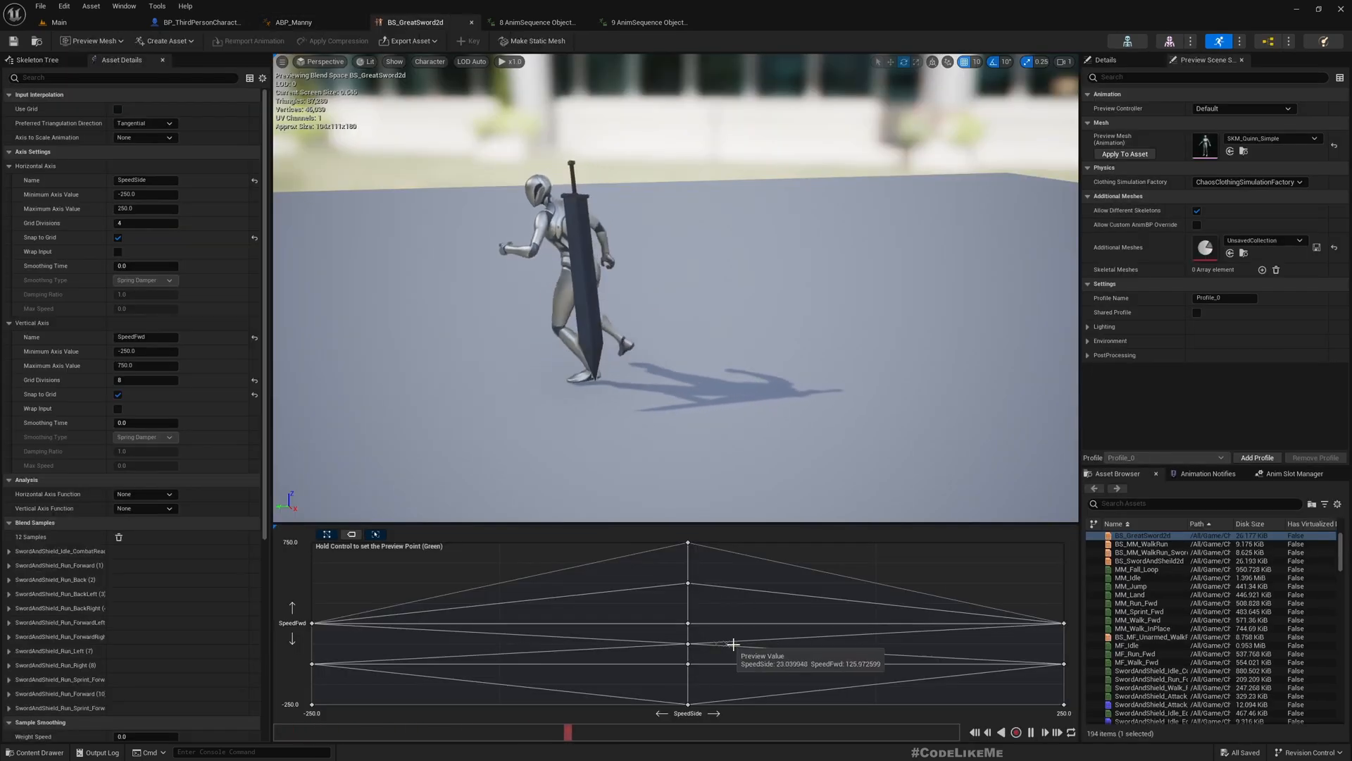
Replace the animation of the idle sample at SpeedSide 0, SpeedFwd 0 with GreatswordUE5_Idle_OnShoulder.
{"action": "right_click", "coordinate": [688, 664]}
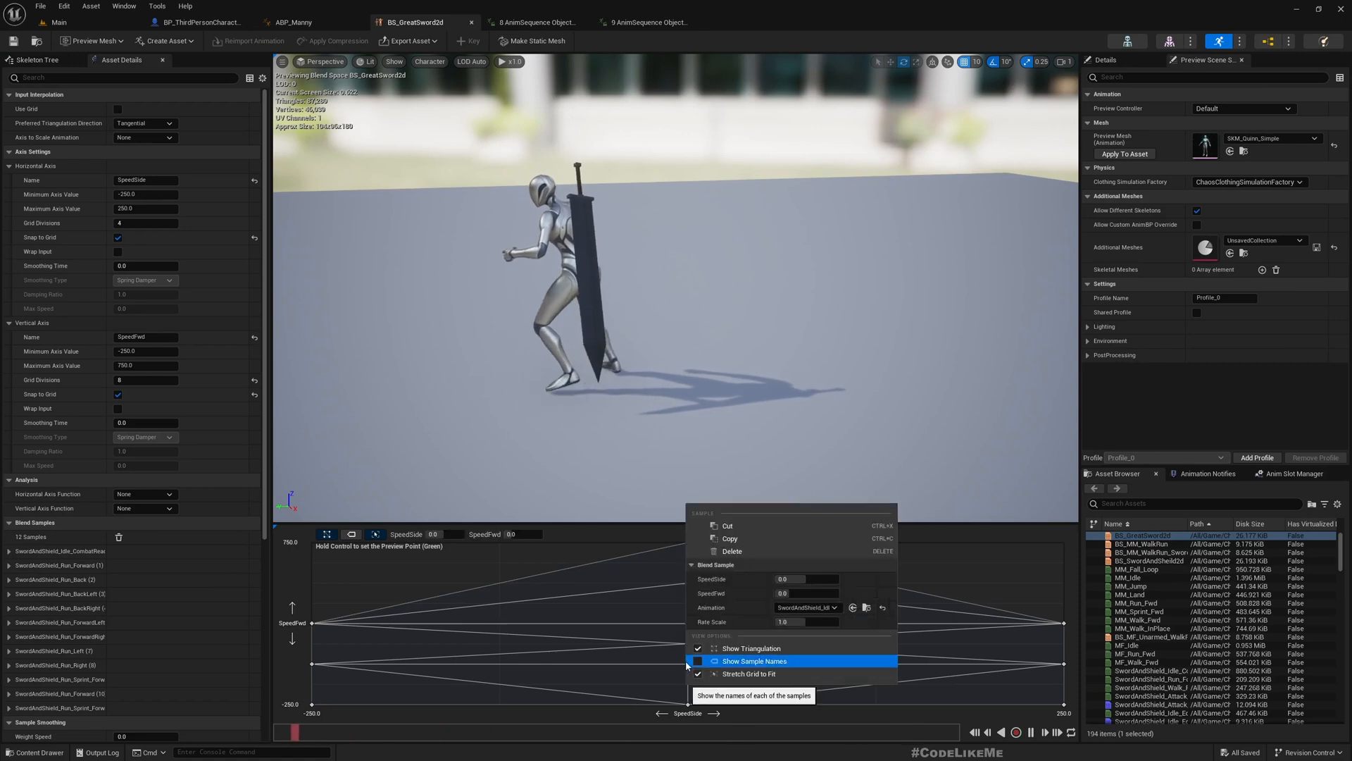
{"action": "left_click", "coordinate": [805, 608]}
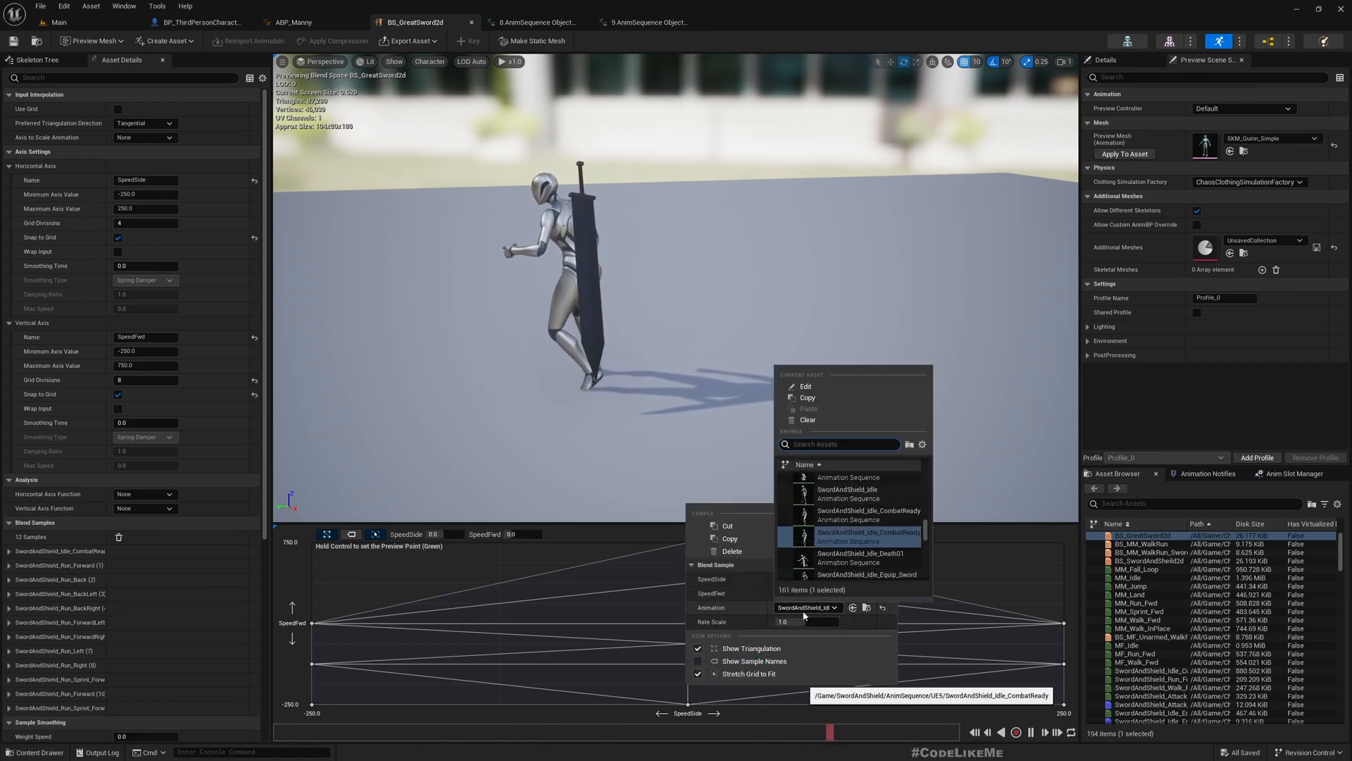
{"action": "type", "text": "onsh"}
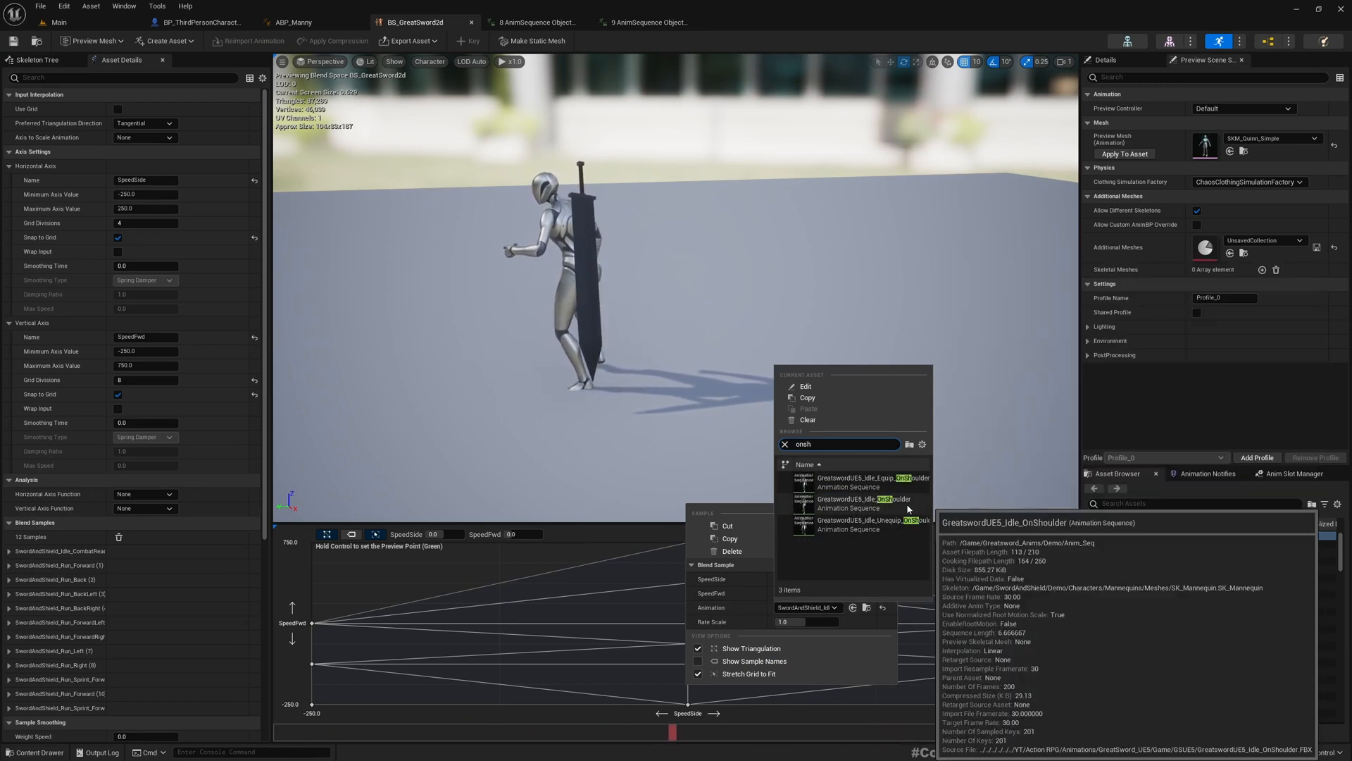
{"action": "left_click", "coordinate": [867, 500]}
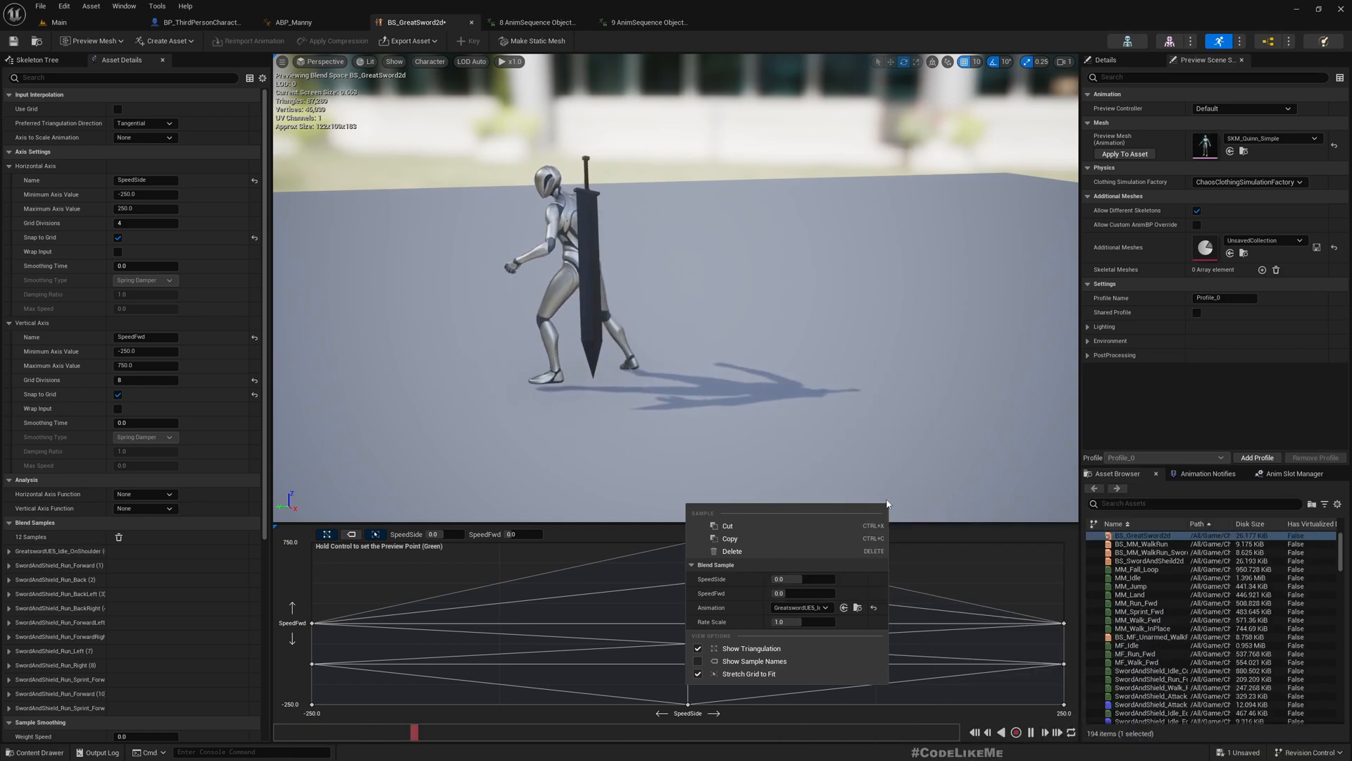
{"action": "key", "text": "ctrl"}
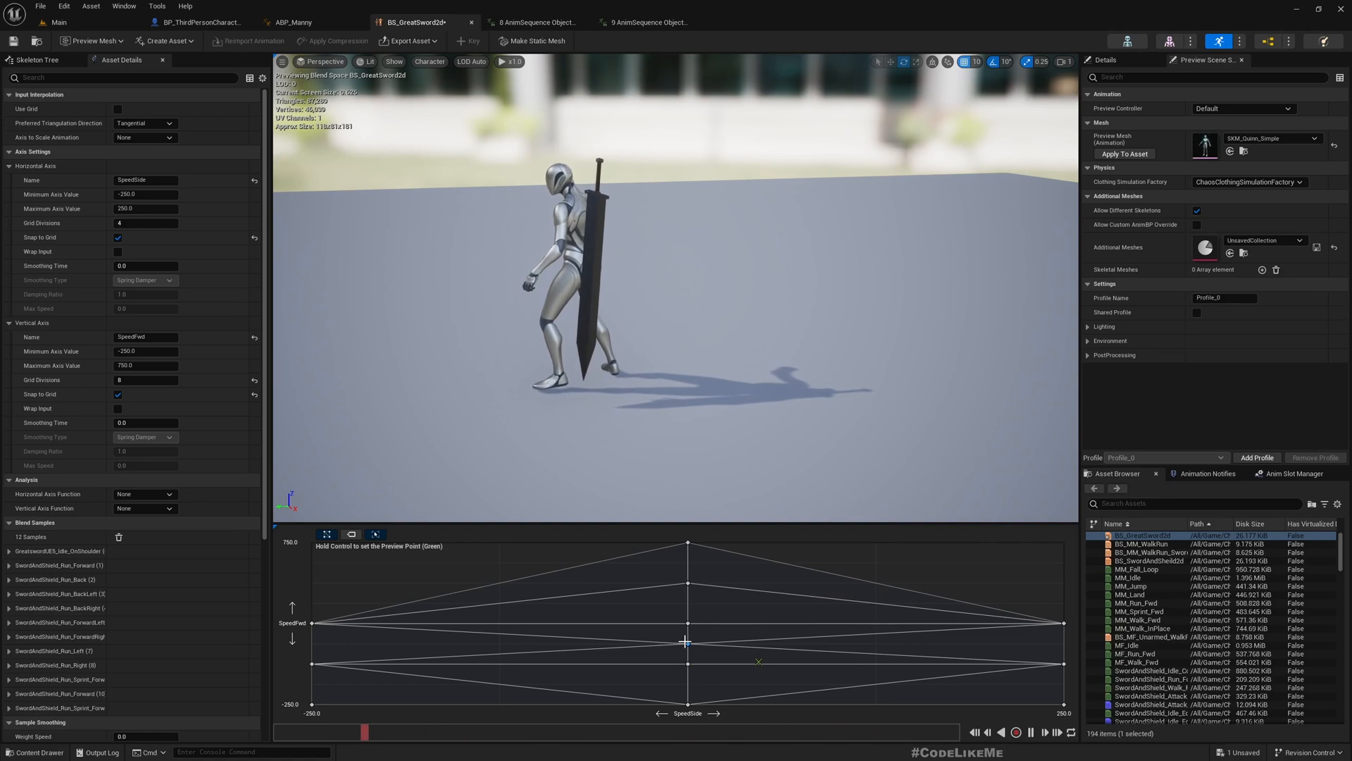
Replace the animation of the sample at SpeedSide 0, SpeedFwd 125 with GreatswordUE5_Walk_Forward.
{"action": "mouse_move", "coordinate": [685, 642]}
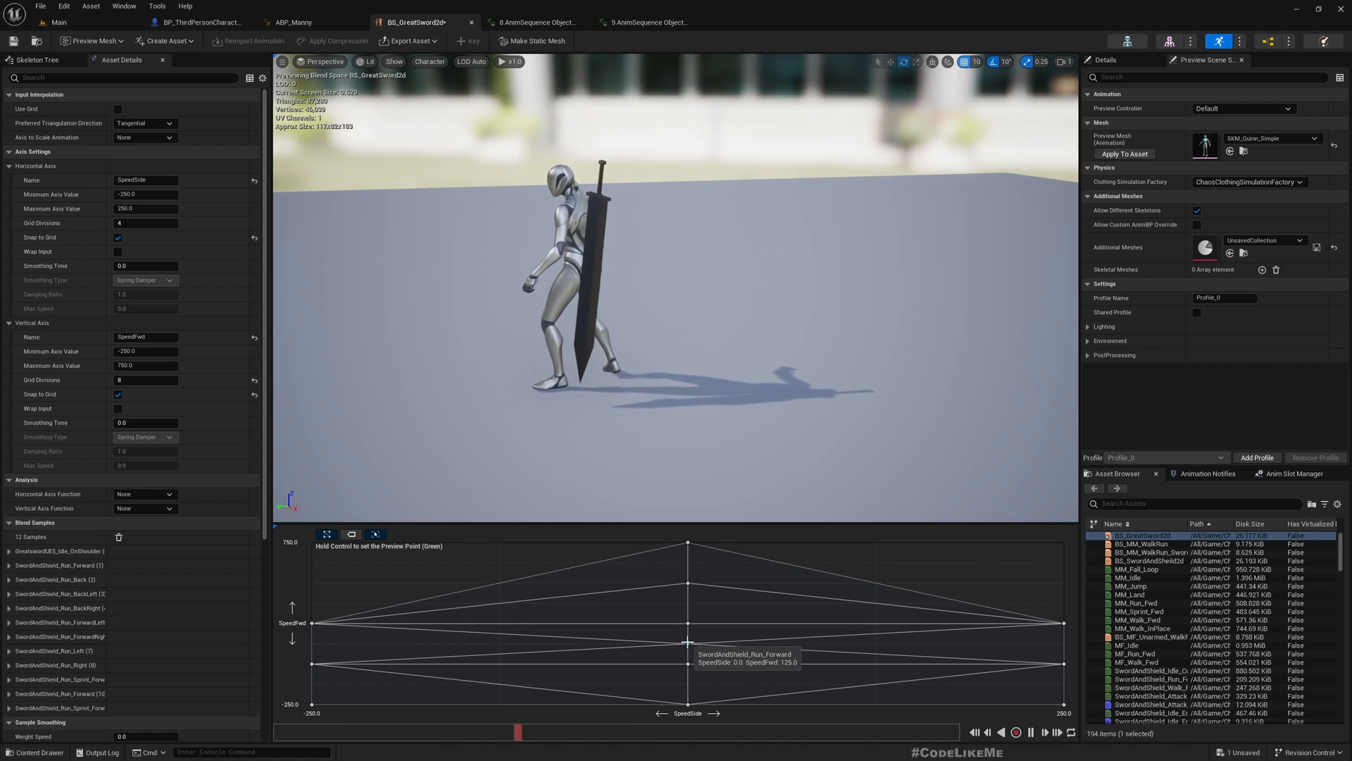
{"action": "right_click", "coordinate": [688, 642]}
{"action": "left_click", "coordinate": [798, 589]}
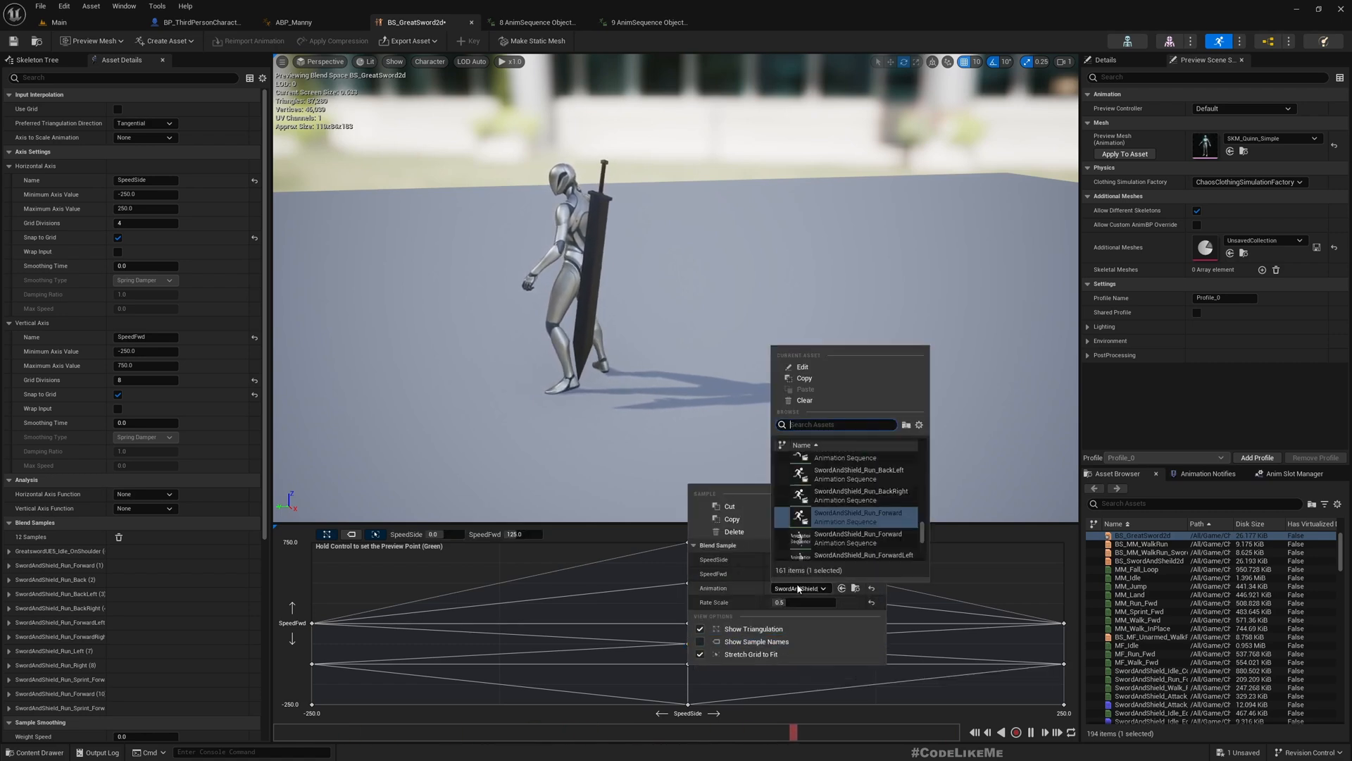
{"action": "type", "text": "walk"}
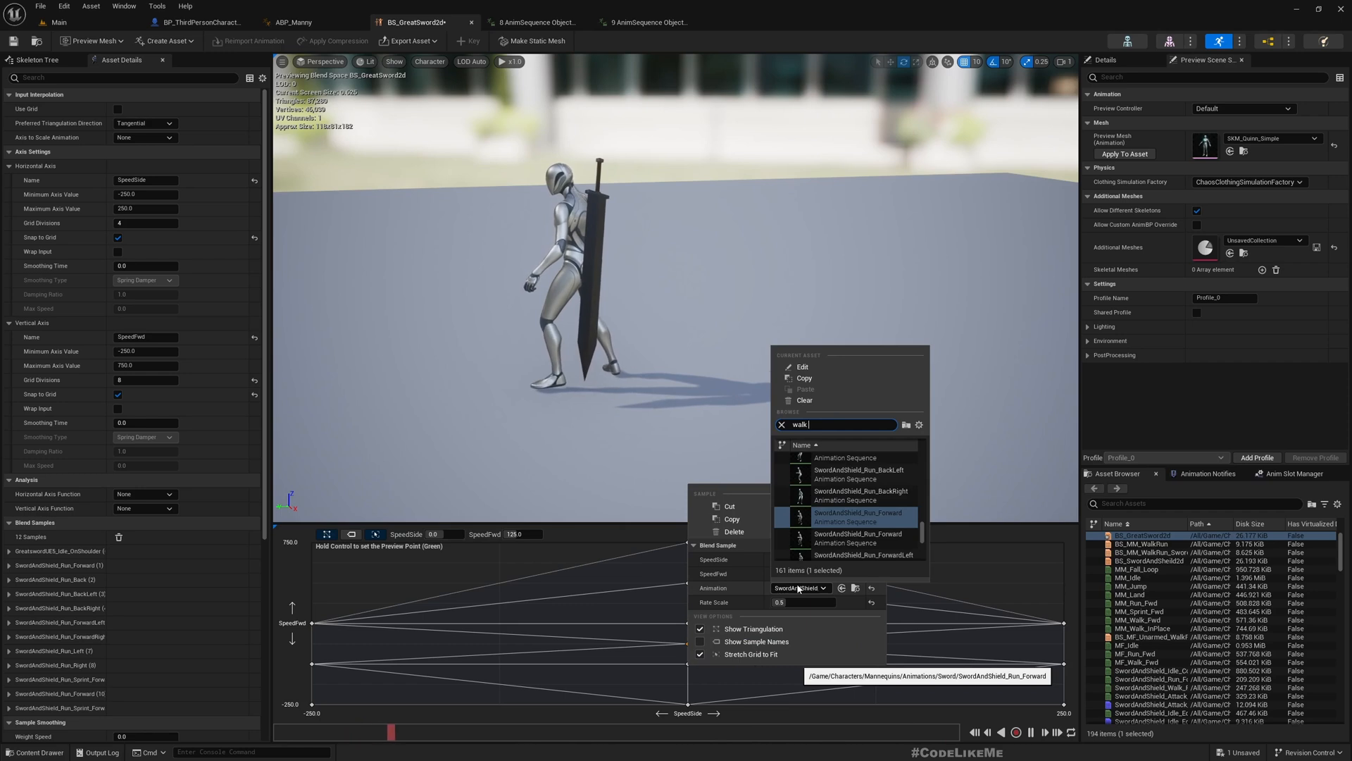
{"action": "type", "text": " forw"}
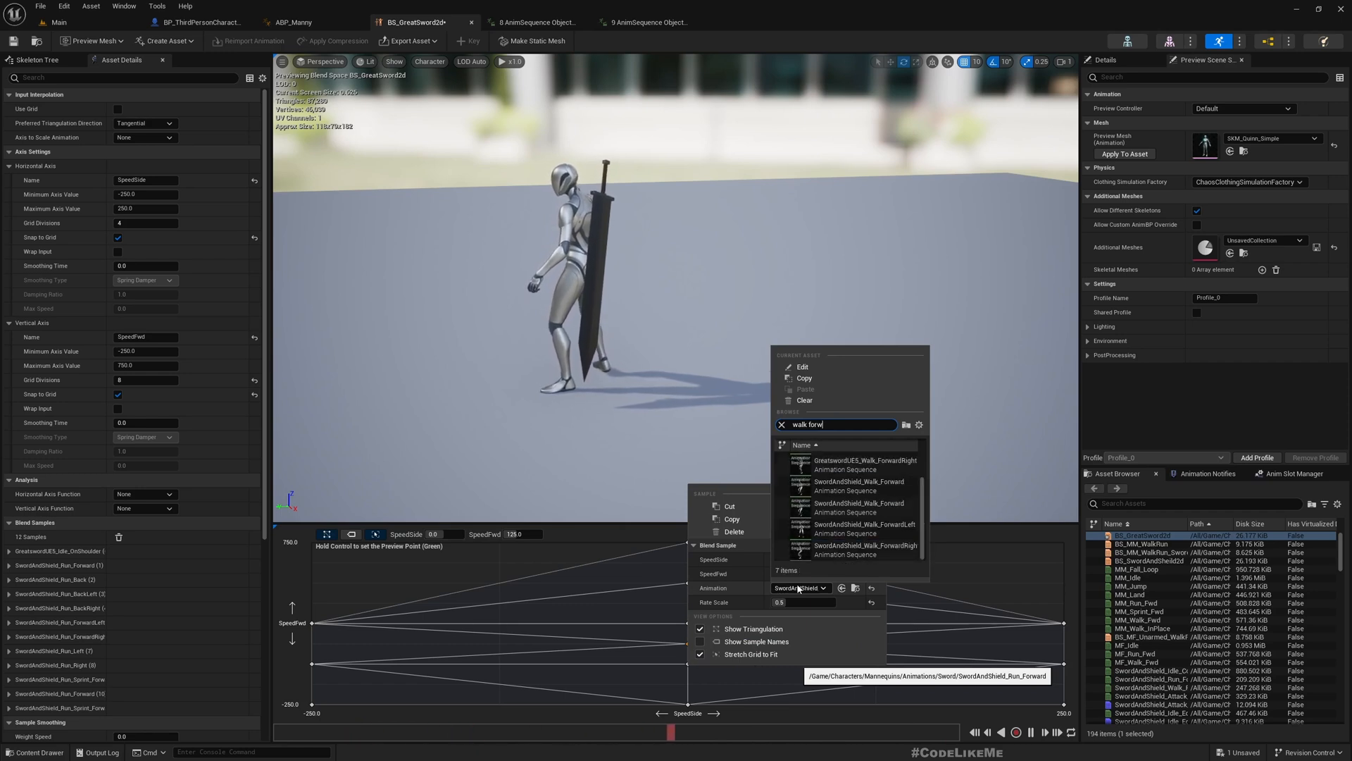
{"action": "mouse_move", "coordinate": [876, 512]}
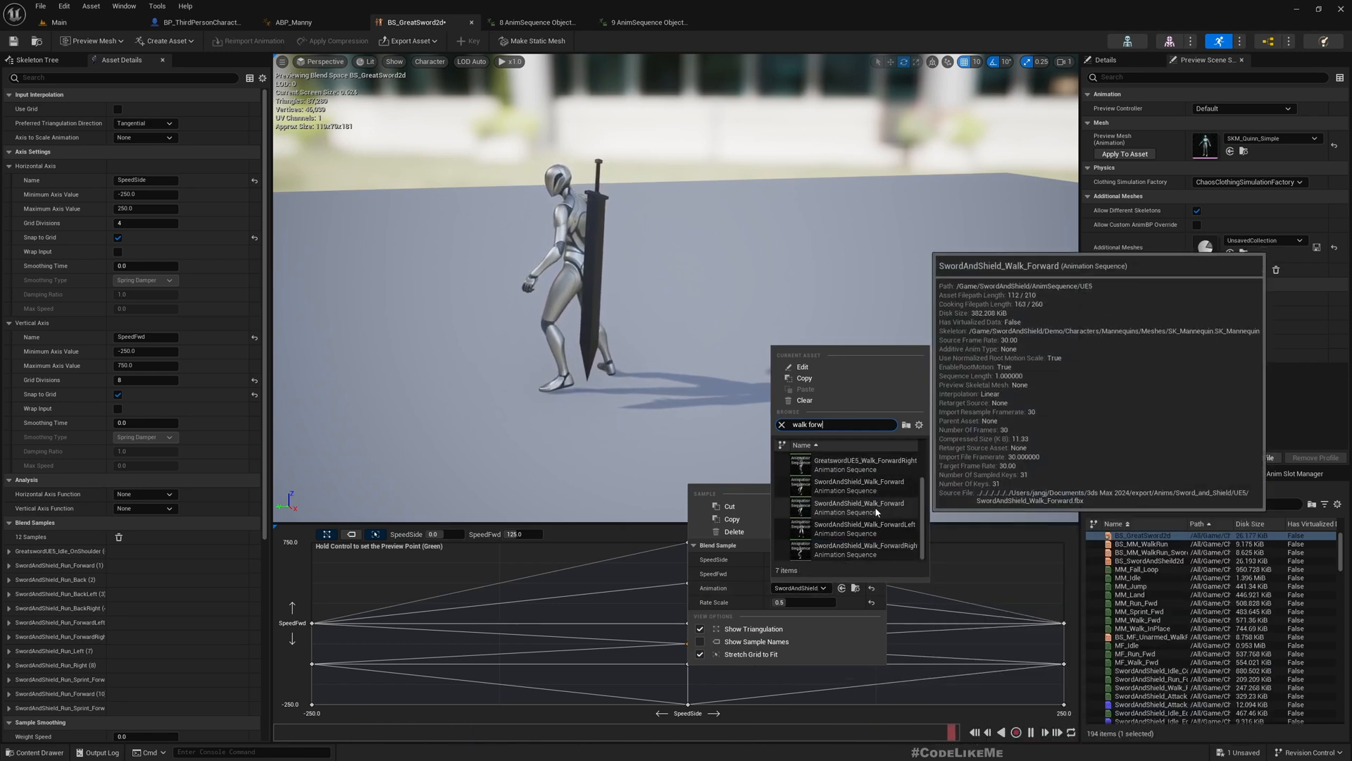
{"action": "mouse_move", "coordinate": [869, 476]}
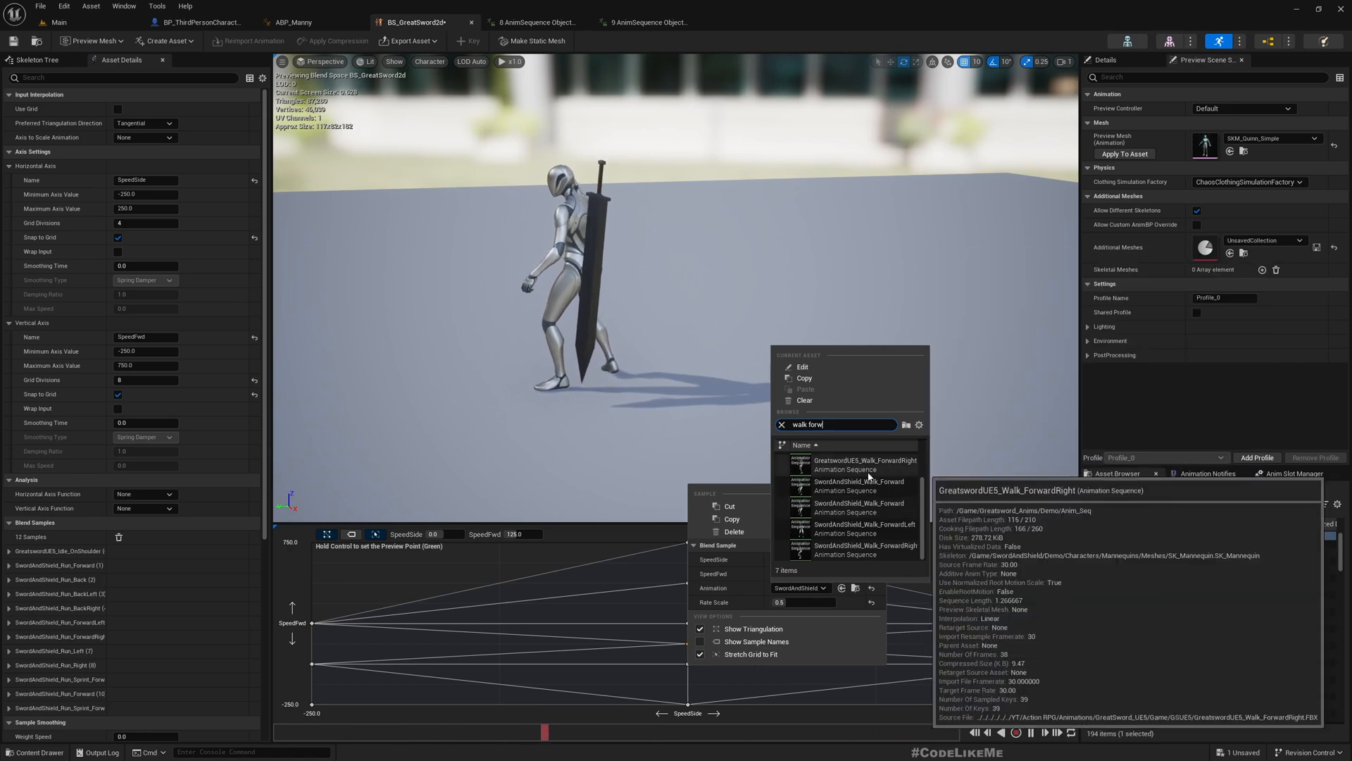
{"action": "scroll", "coordinate": [870, 477], "scroll_direction": "up", "scroll_amount": 2}
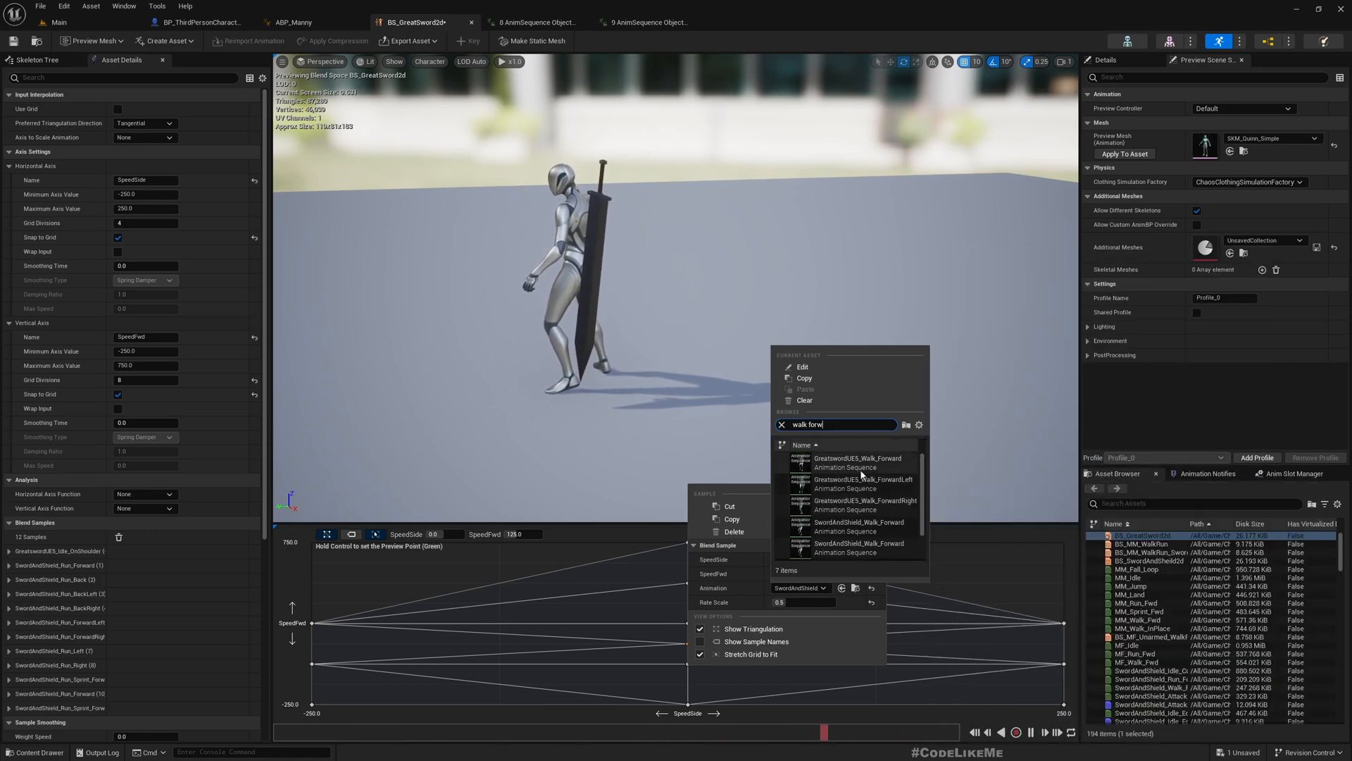
{"action": "left_click", "coordinate": [882, 462]}
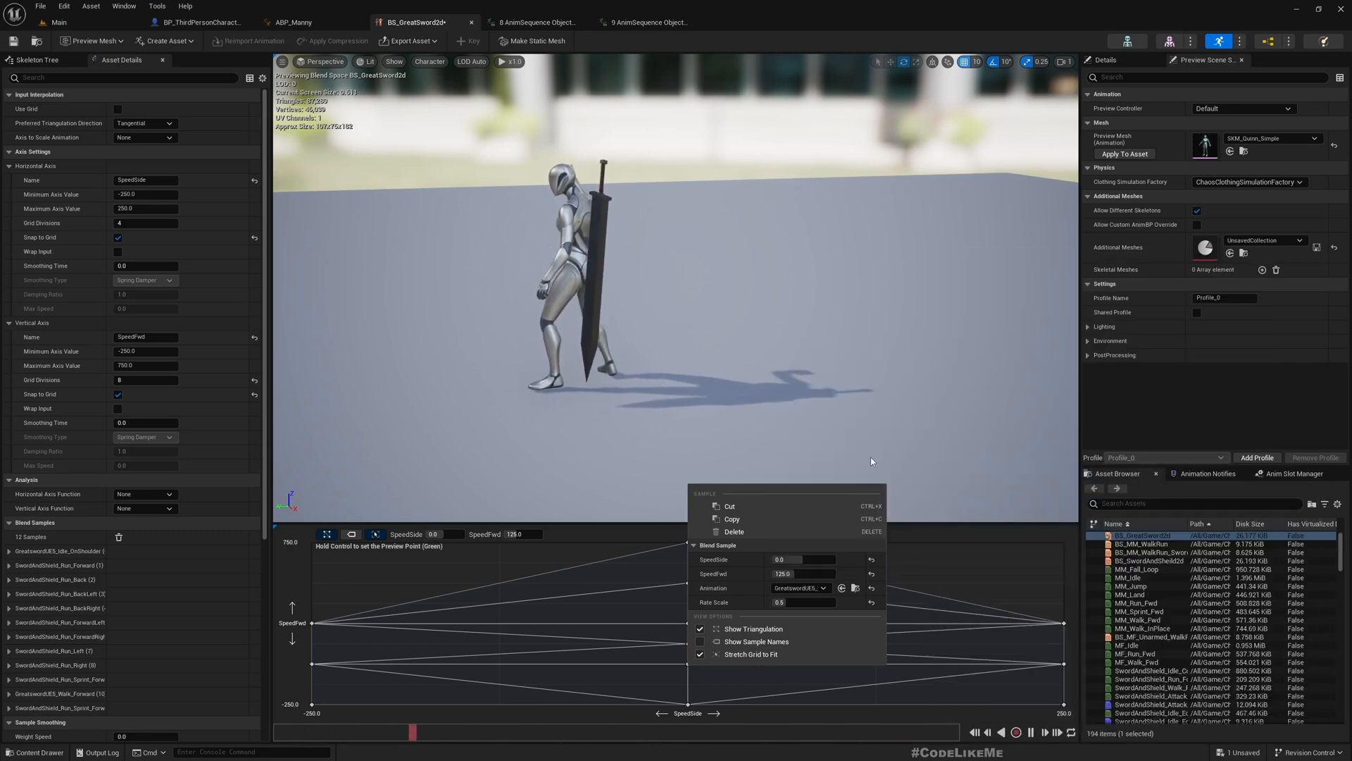
{"action": "left_click", "coordinate": [676, 639]}
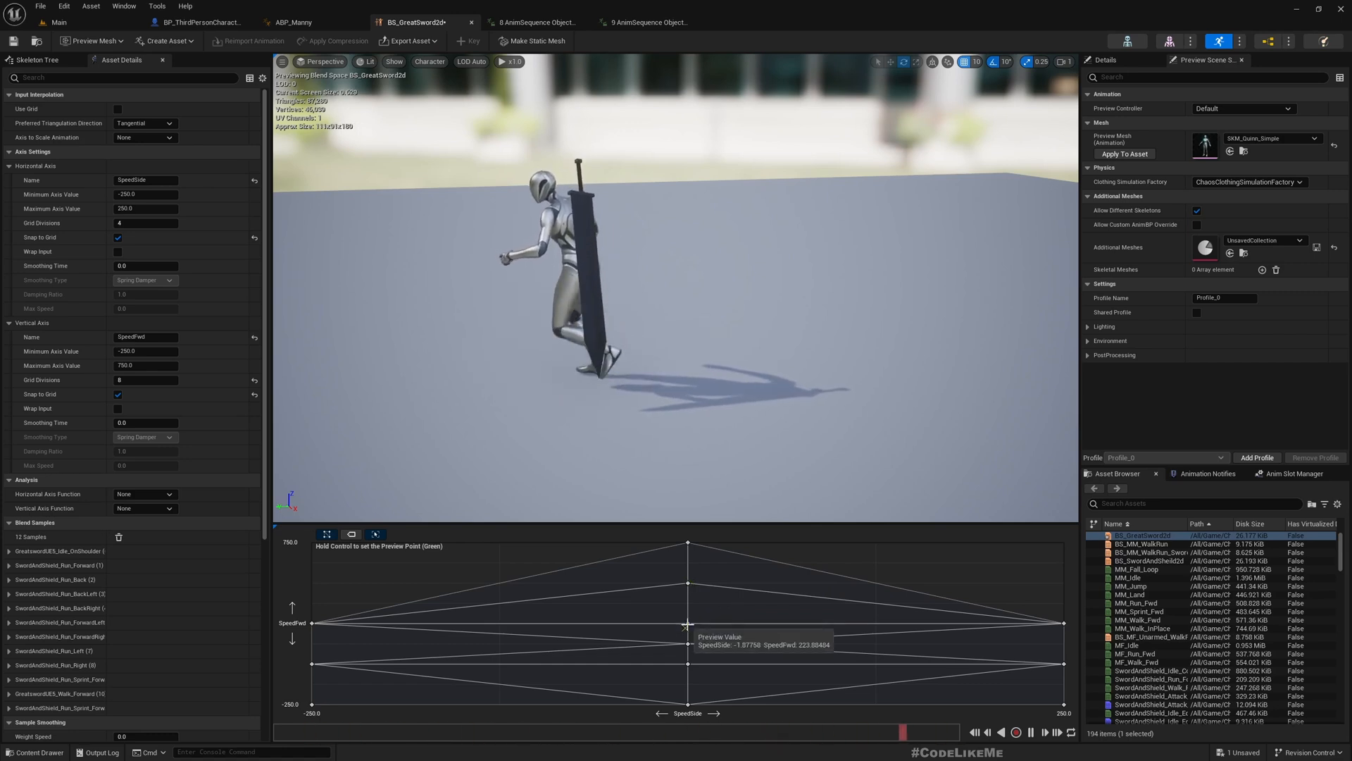
Delete the sample at SpeedSide 0, SpeedFwd 250 and set the SpeedFwd 500 sample's animation to GreatswordUE5_Run_Forward.
{"action": "right_click", "coordinate": [687, 624]}
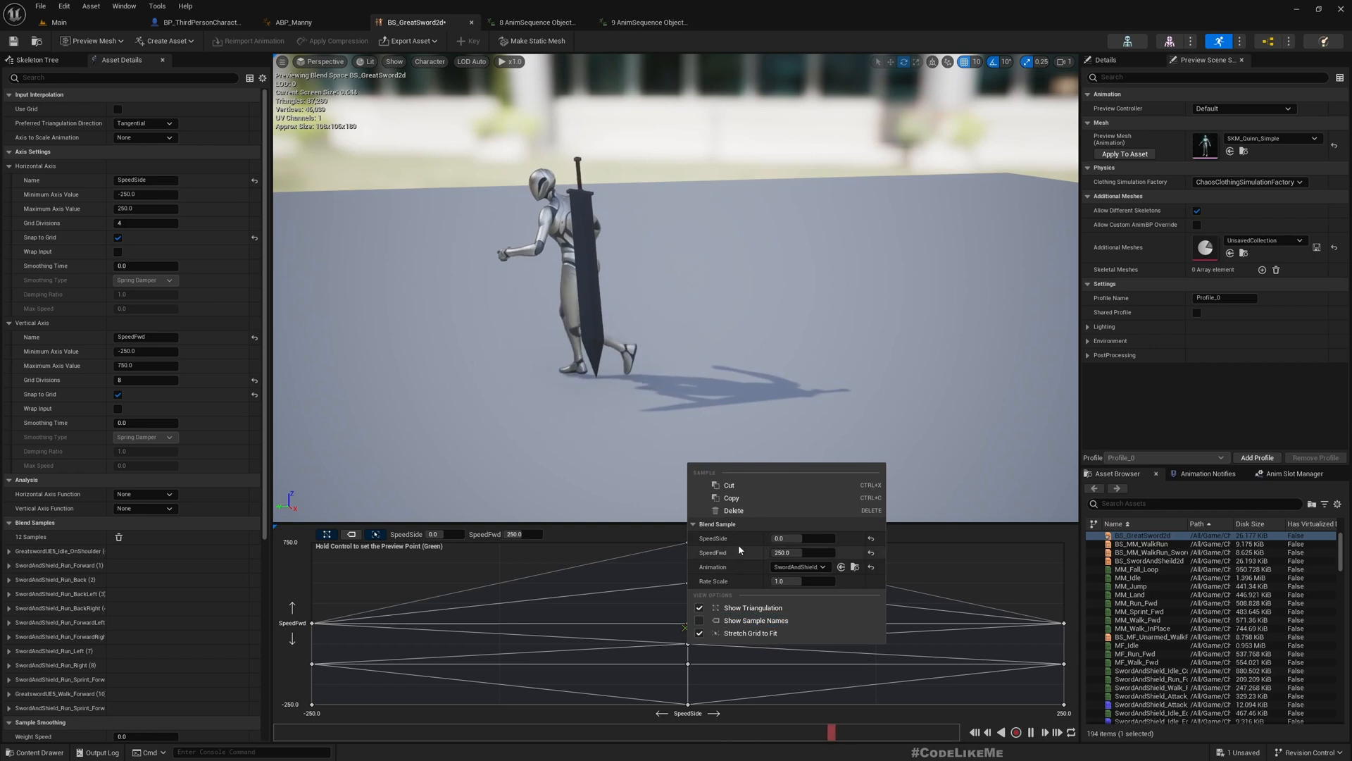
{"action": "left_click", "coordinate": [734, 511]}
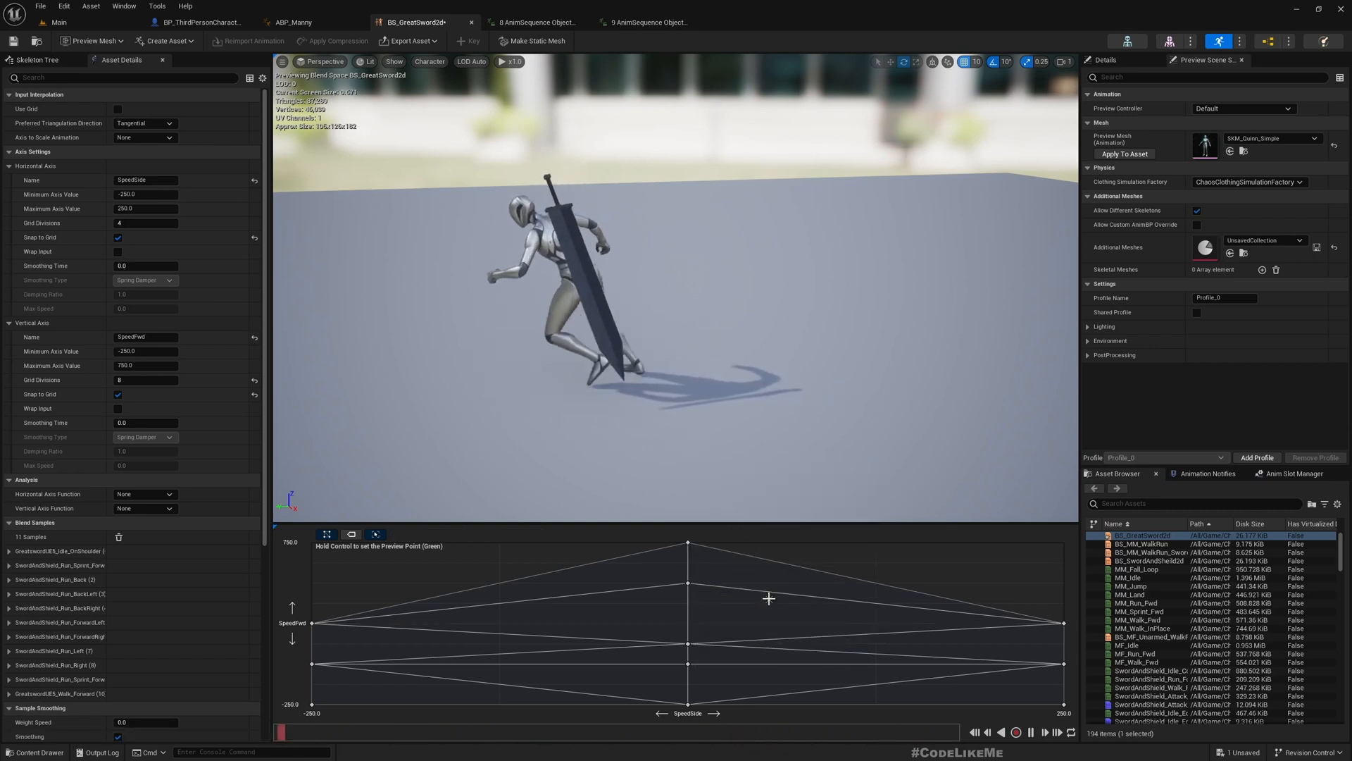
{"action": "right_click", "coordinate": [687, 581]}
{"action": "left_click", "coordinate": [807, 684]}
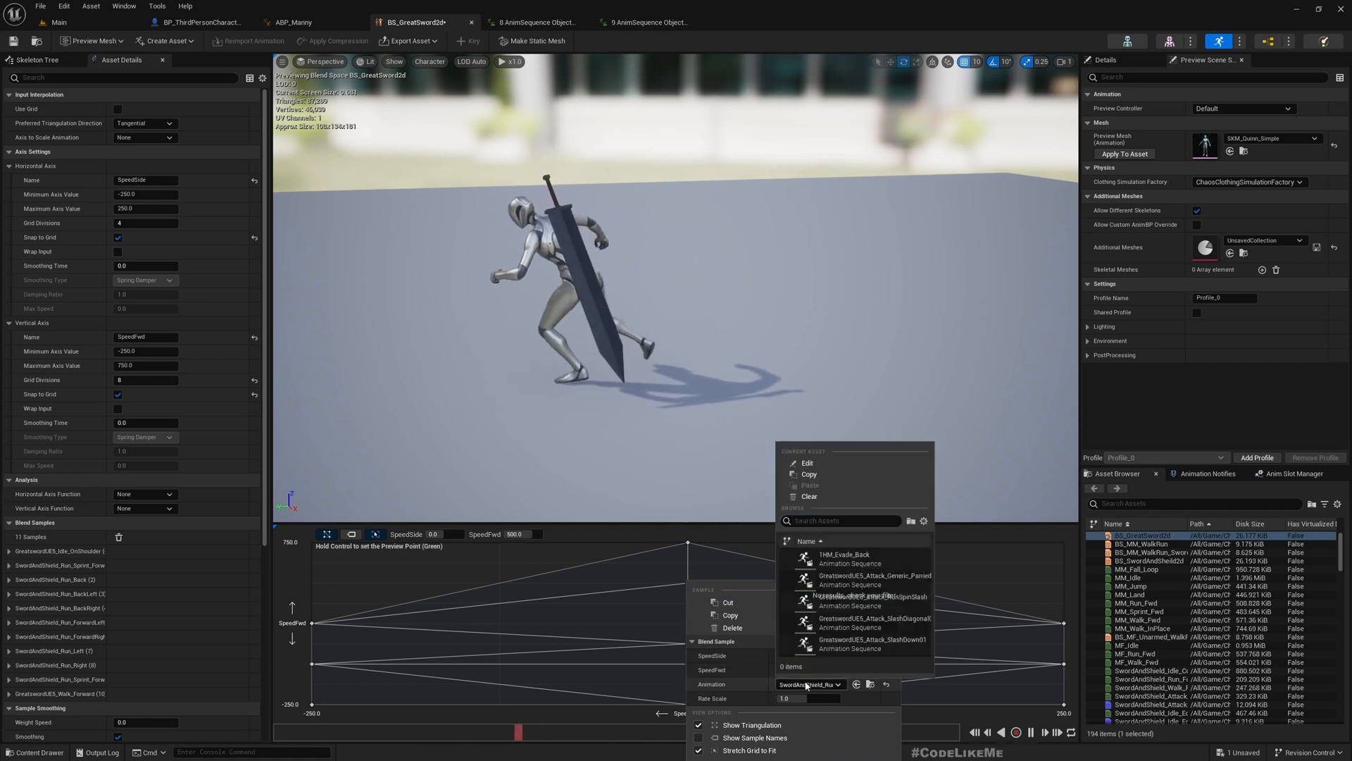
{"action": "type", "text": "run"}
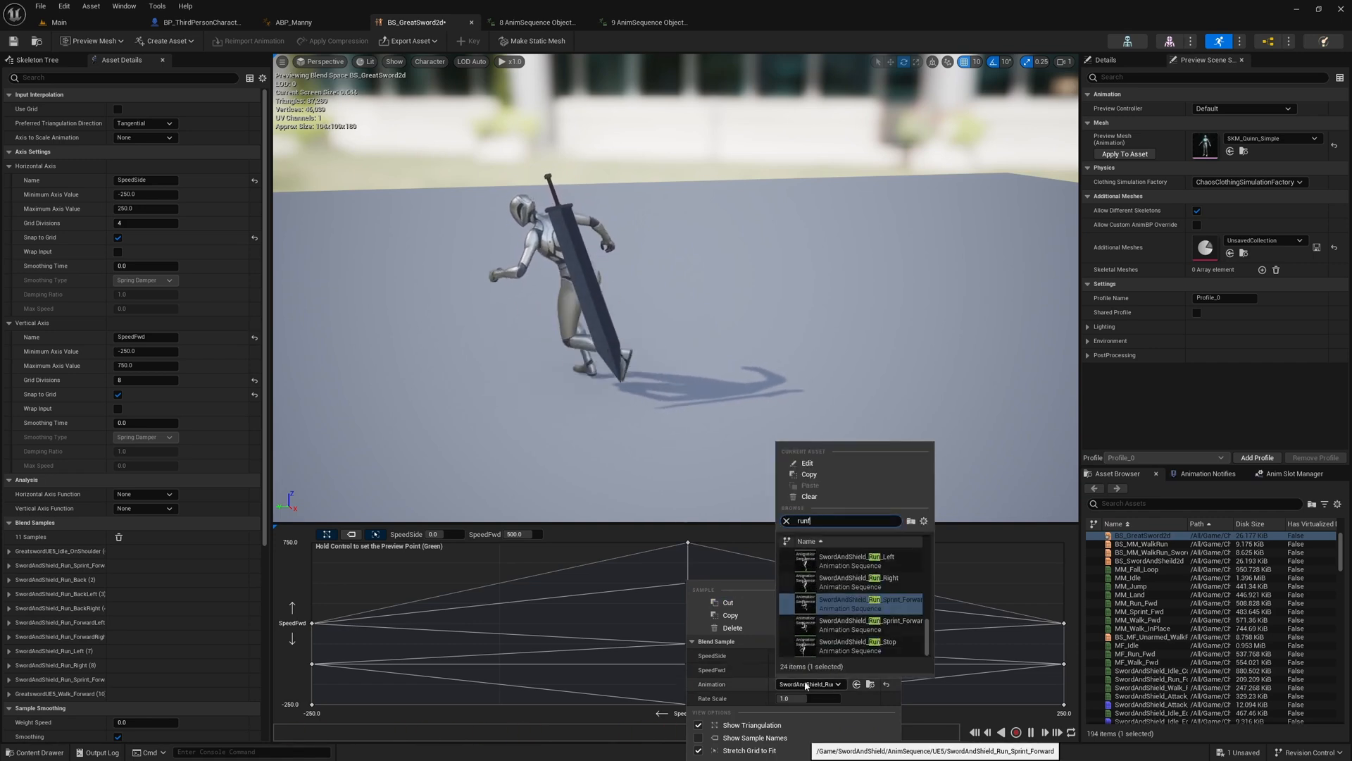
{"action": "type", "text": "fo"}
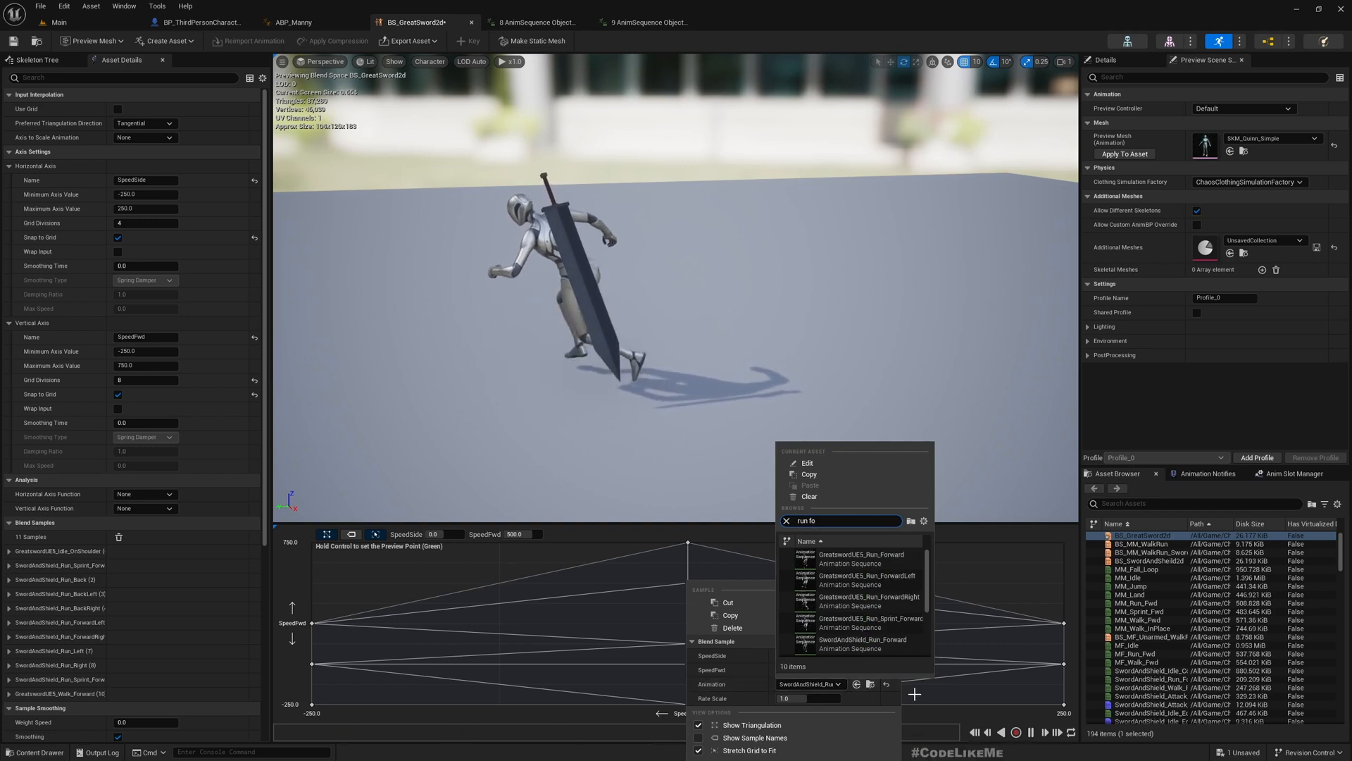
{"action": "left_click", "coordinate": [846, 556]}
{"action": "left_click", "coordinate": [622, 587]}
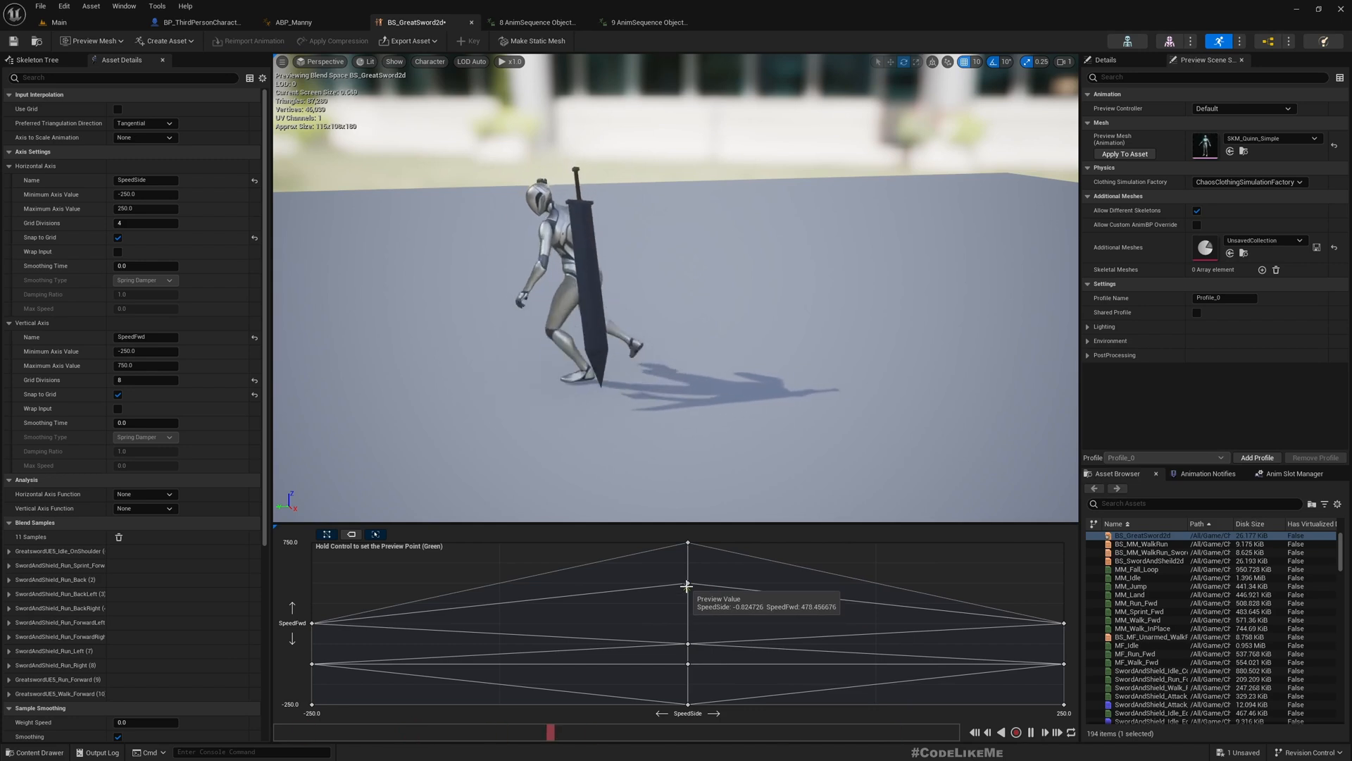
Set the sample at SpeedSide 0, SpeedFwd 750 to the GreatswordUE5_Run_Sprint_Forward animation with a rate scale of 1.0.
{"action": "right_click", "coordinate": [690, 543]}
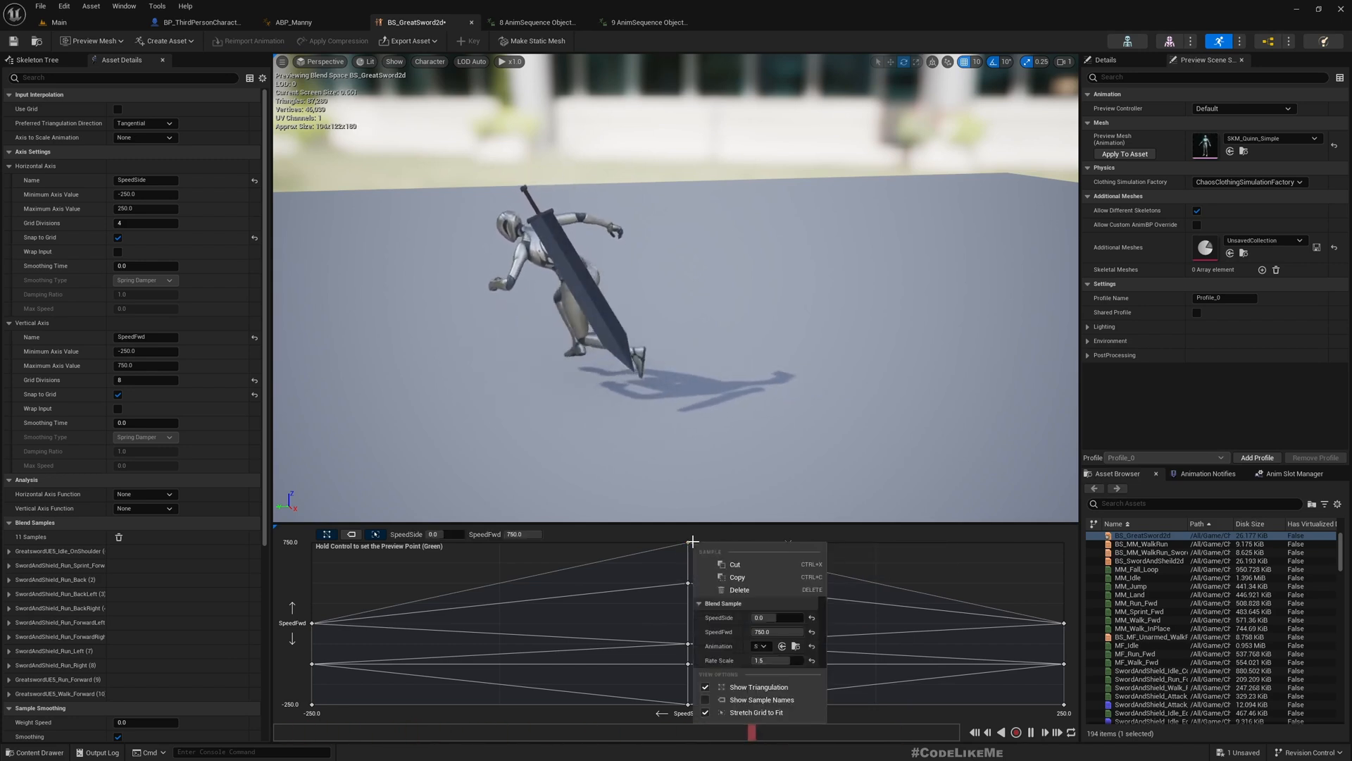
{"action": "left_click", "coordinate": [815, 647]}
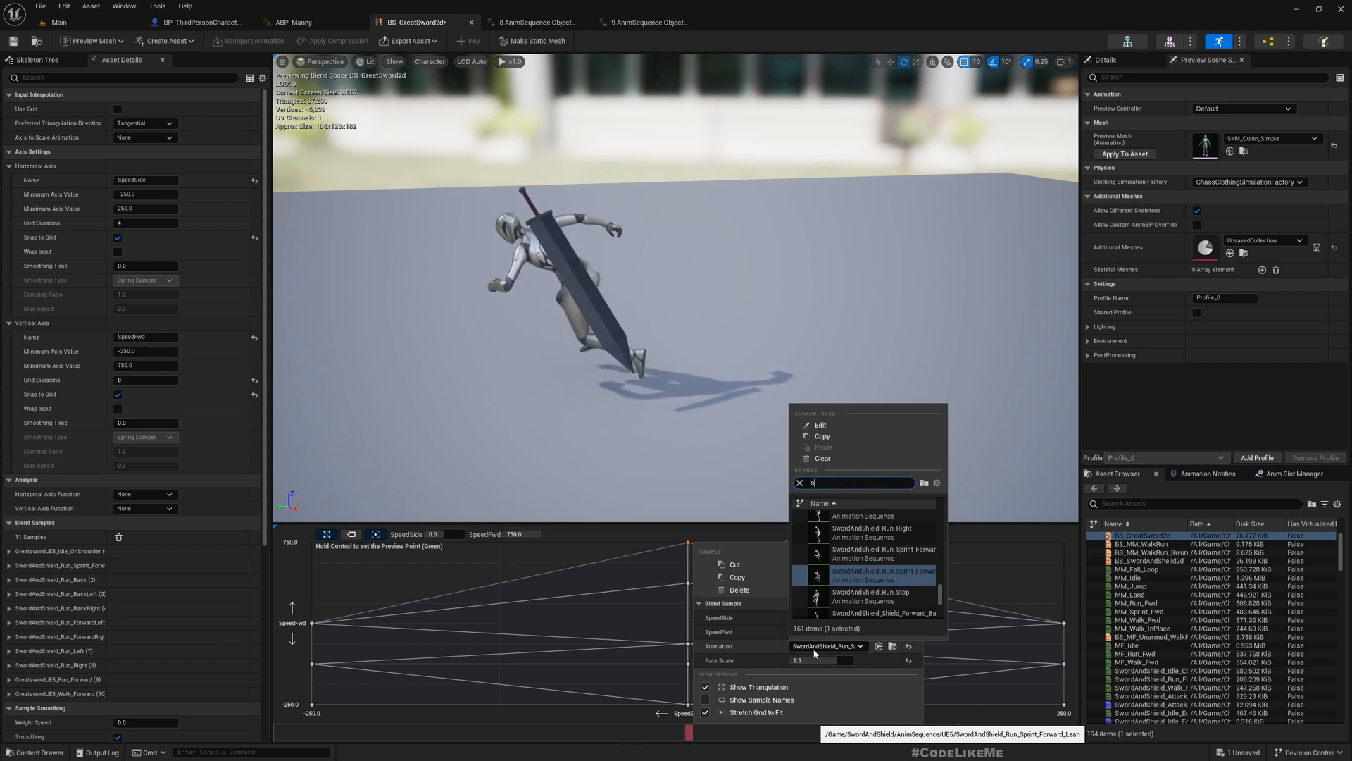
{"action": "type", "text": "sprint"}
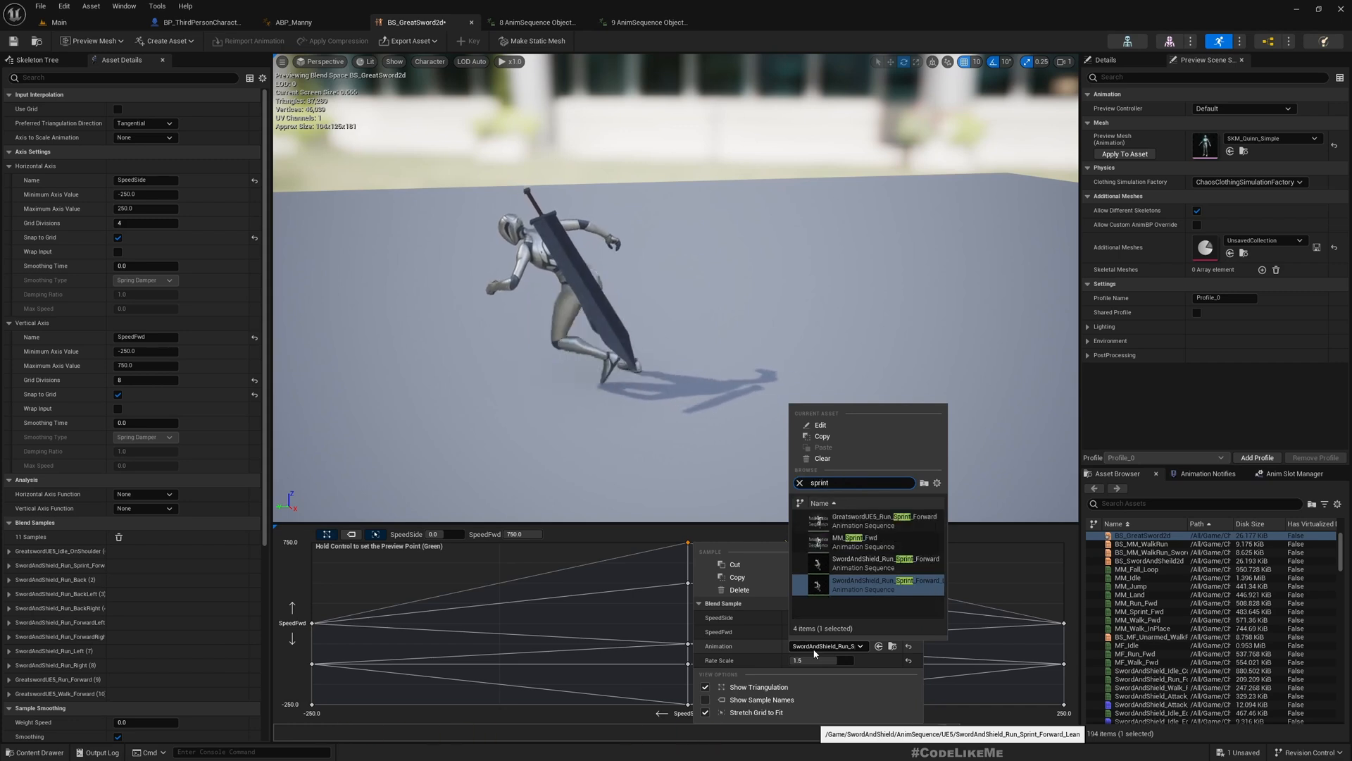
{"action": "left_click", "coordinate": [884, 520]}
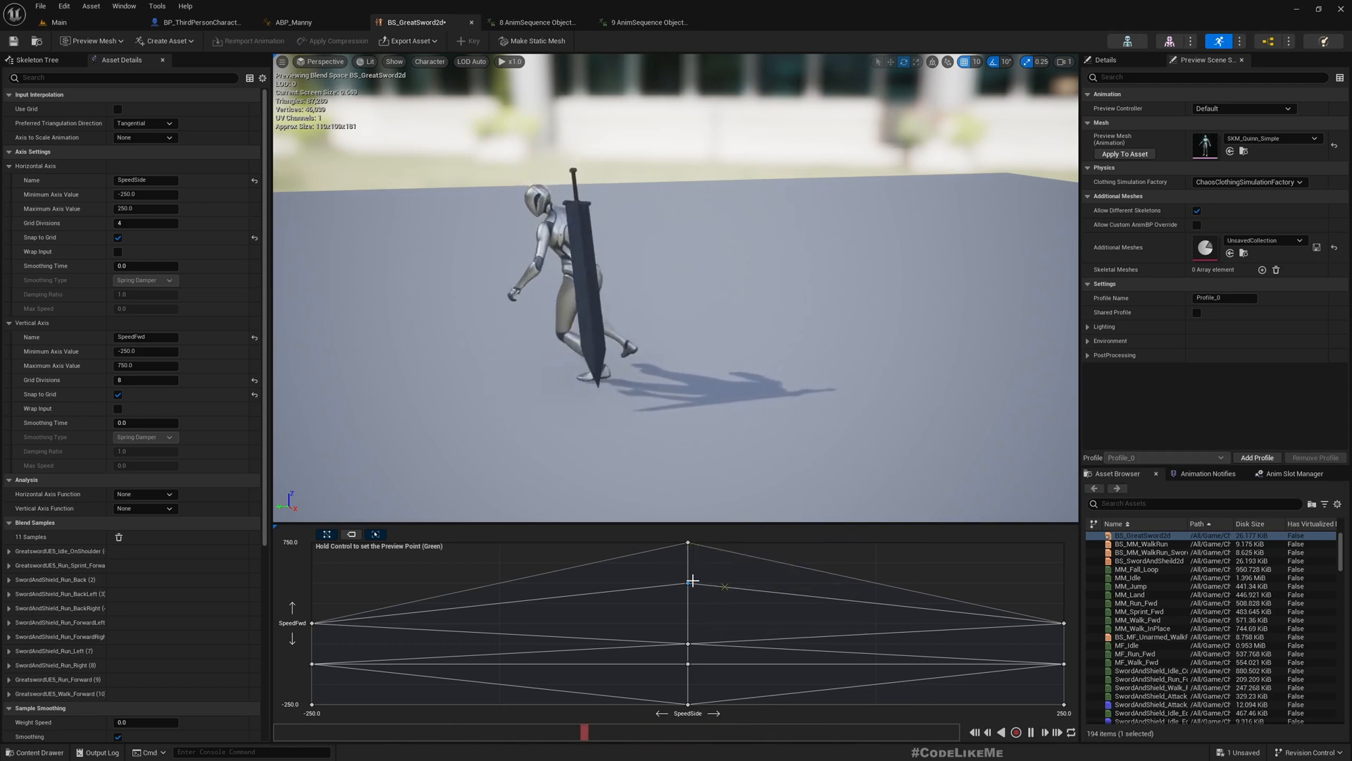
{"action": "right_click", "coordinate": [688, 543]}
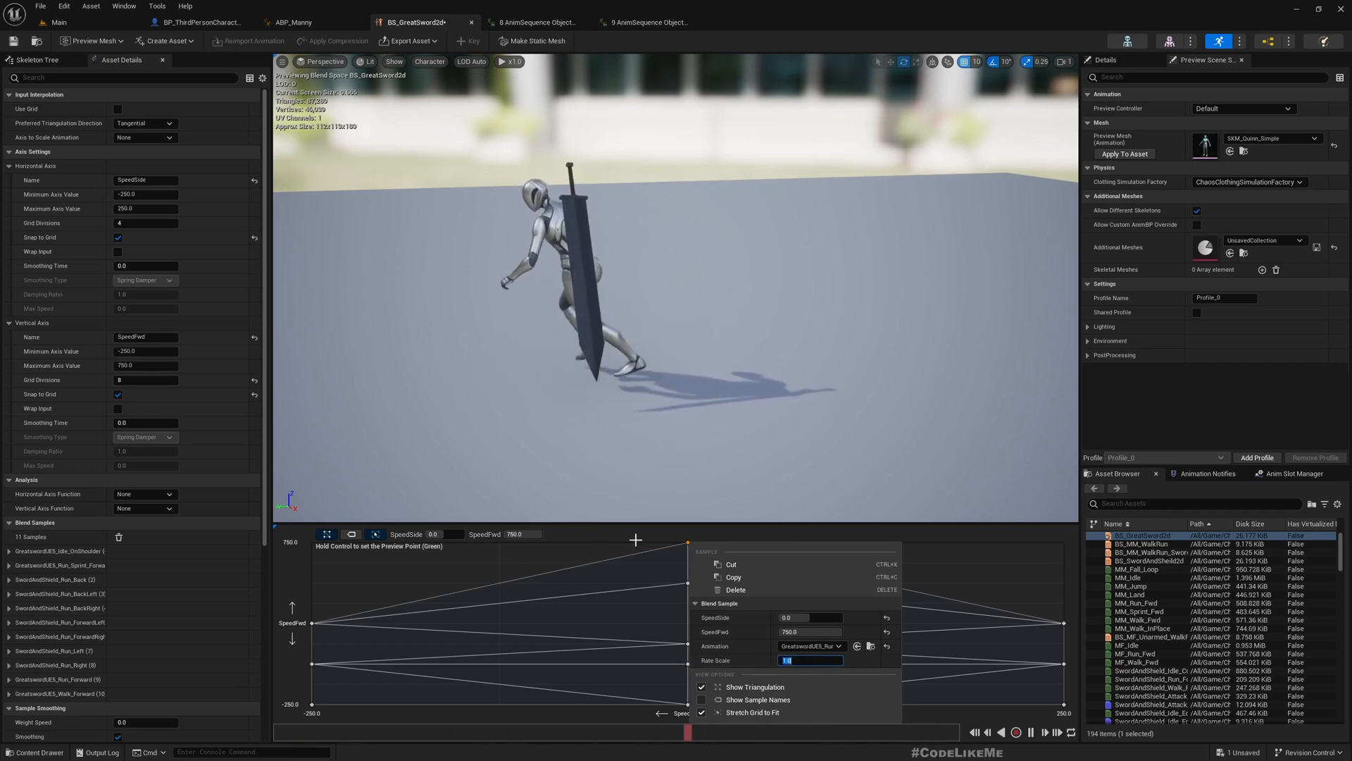
{"action": "left_click", "coordinate": [678, 569]}
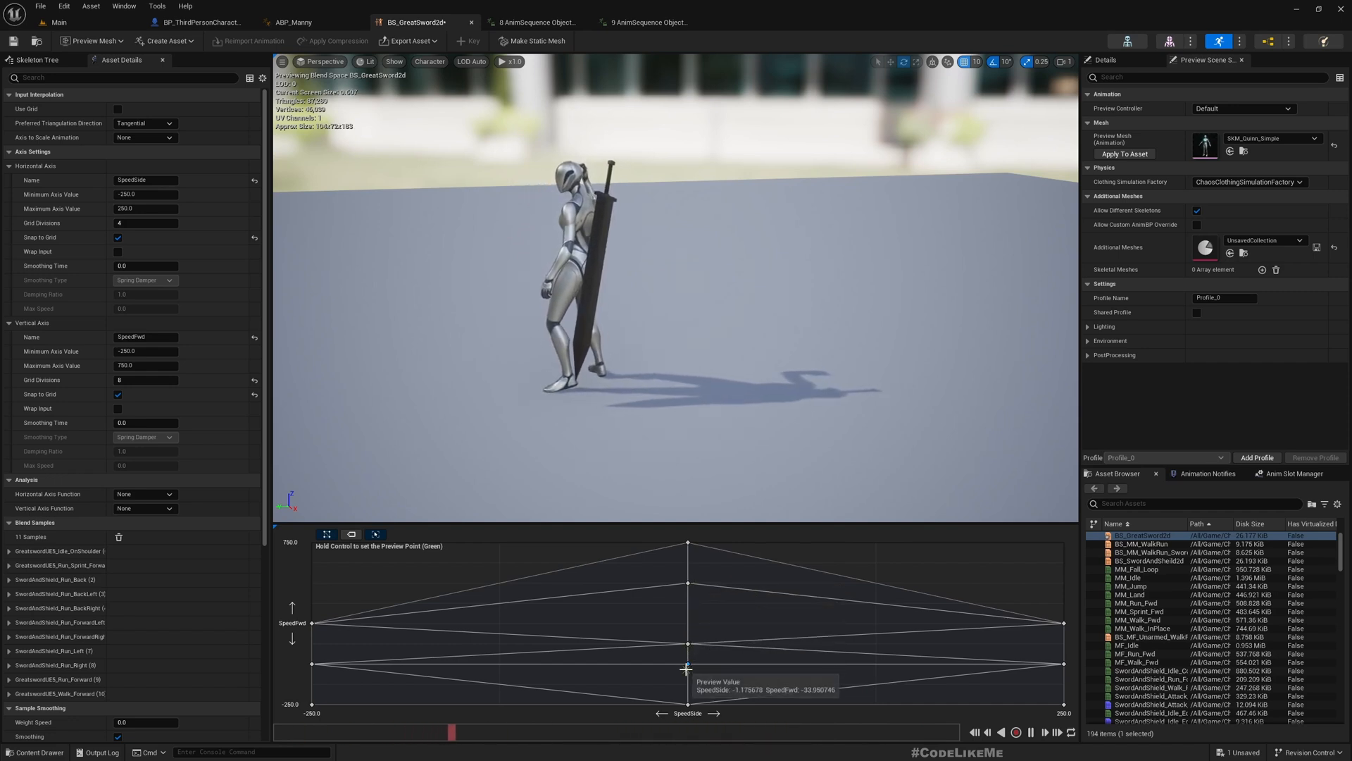
Replace the animation of the sample at SpeedSide 0, SpeedFwd -250 with GreatswordUE5_Run_Back.
{"action": "right_click", "coordinate": [687, 703]}
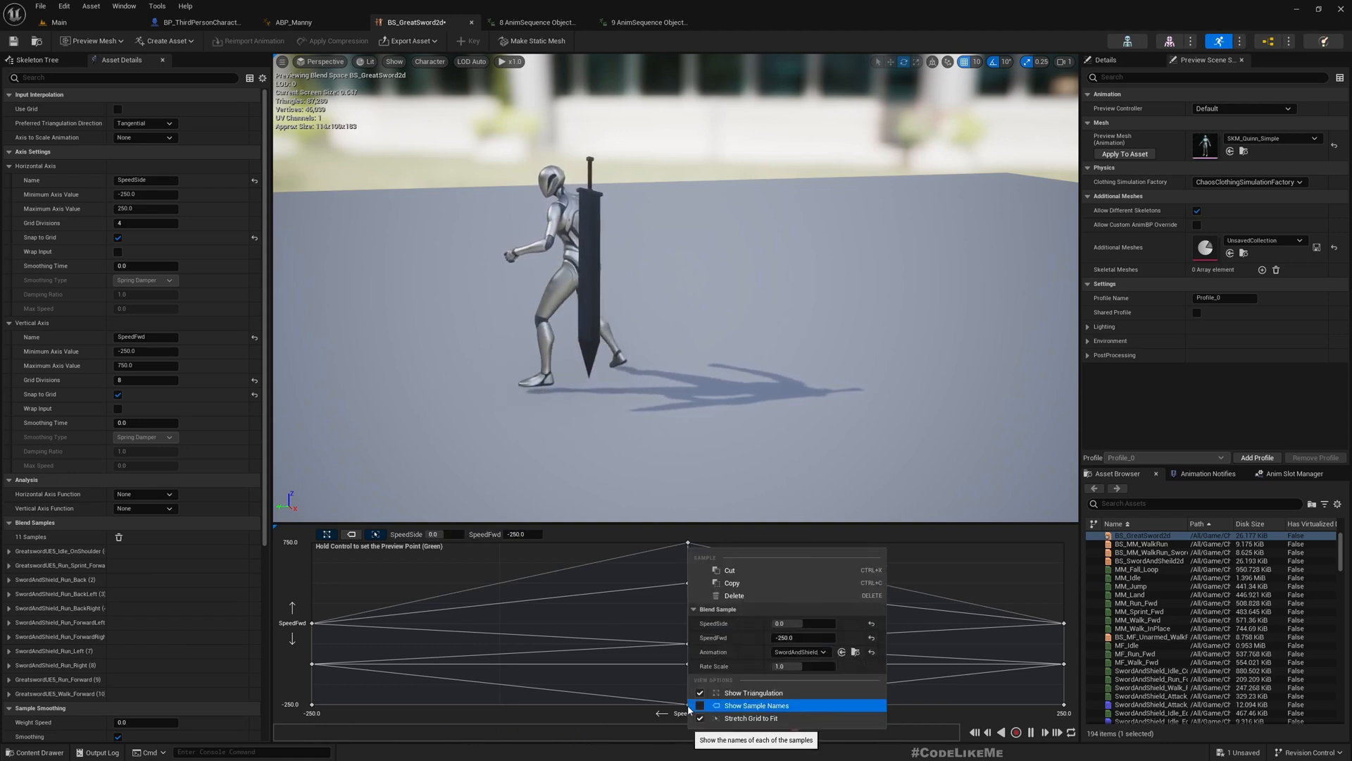
{"action": "left_click", "coordinate": [790, 652]}
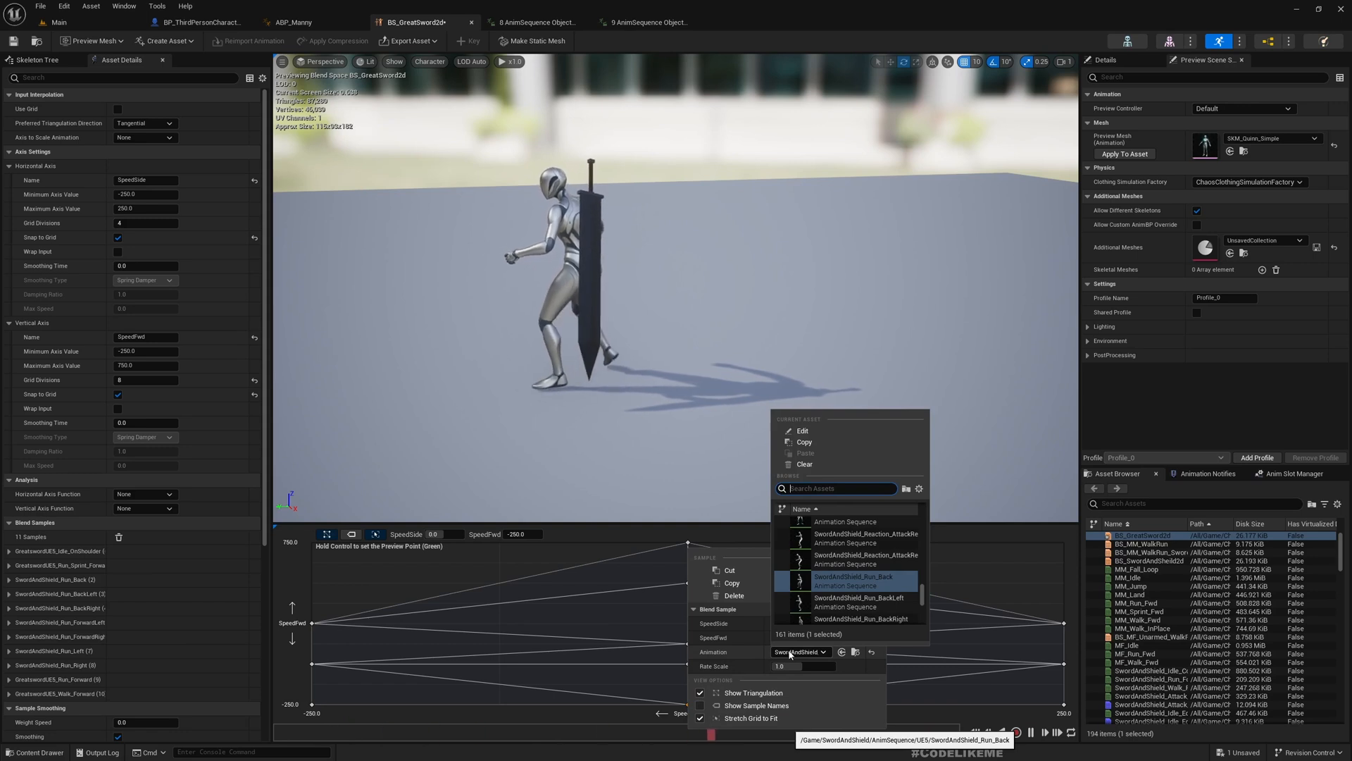
{"action": "type", "text": "run back"}
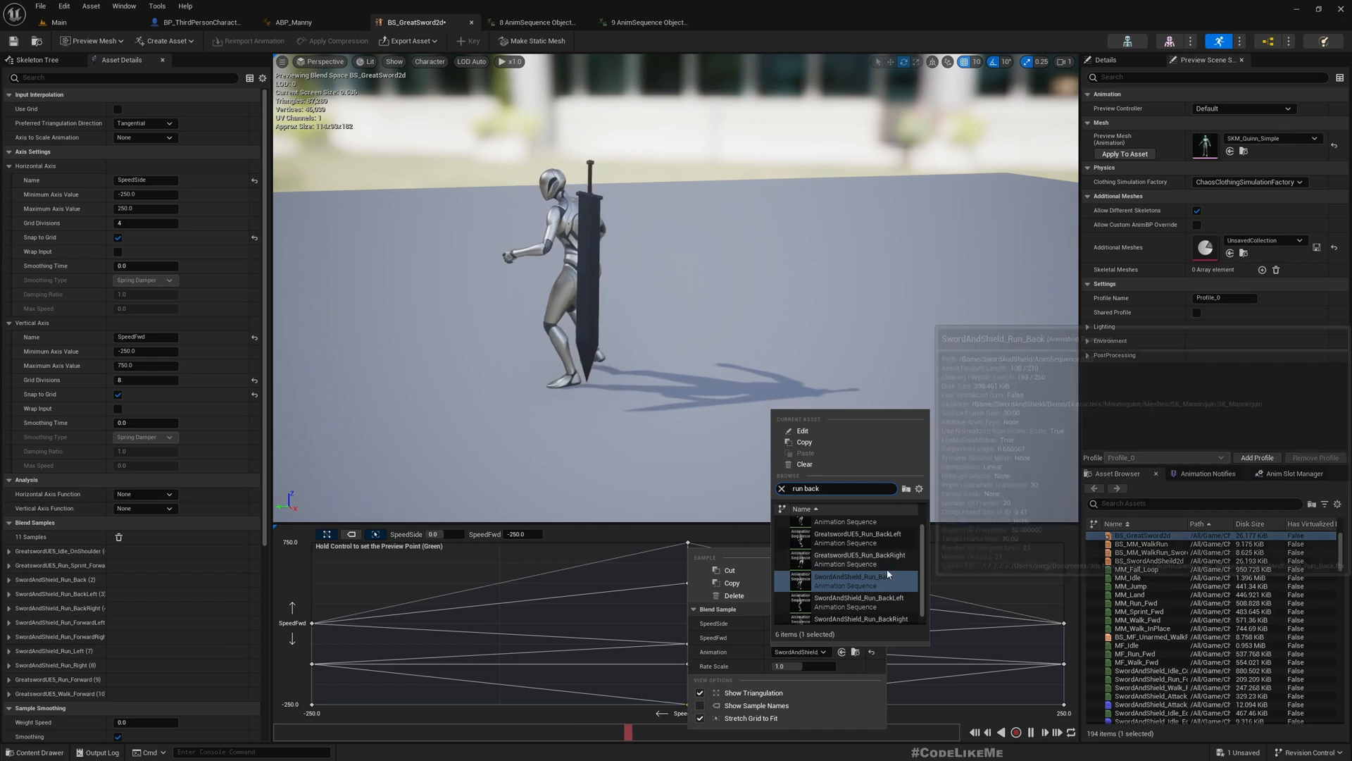
{"action": "scroll", "coordinate": [884, 560], "scroll_direction": "up", "scroll_amount": 1}
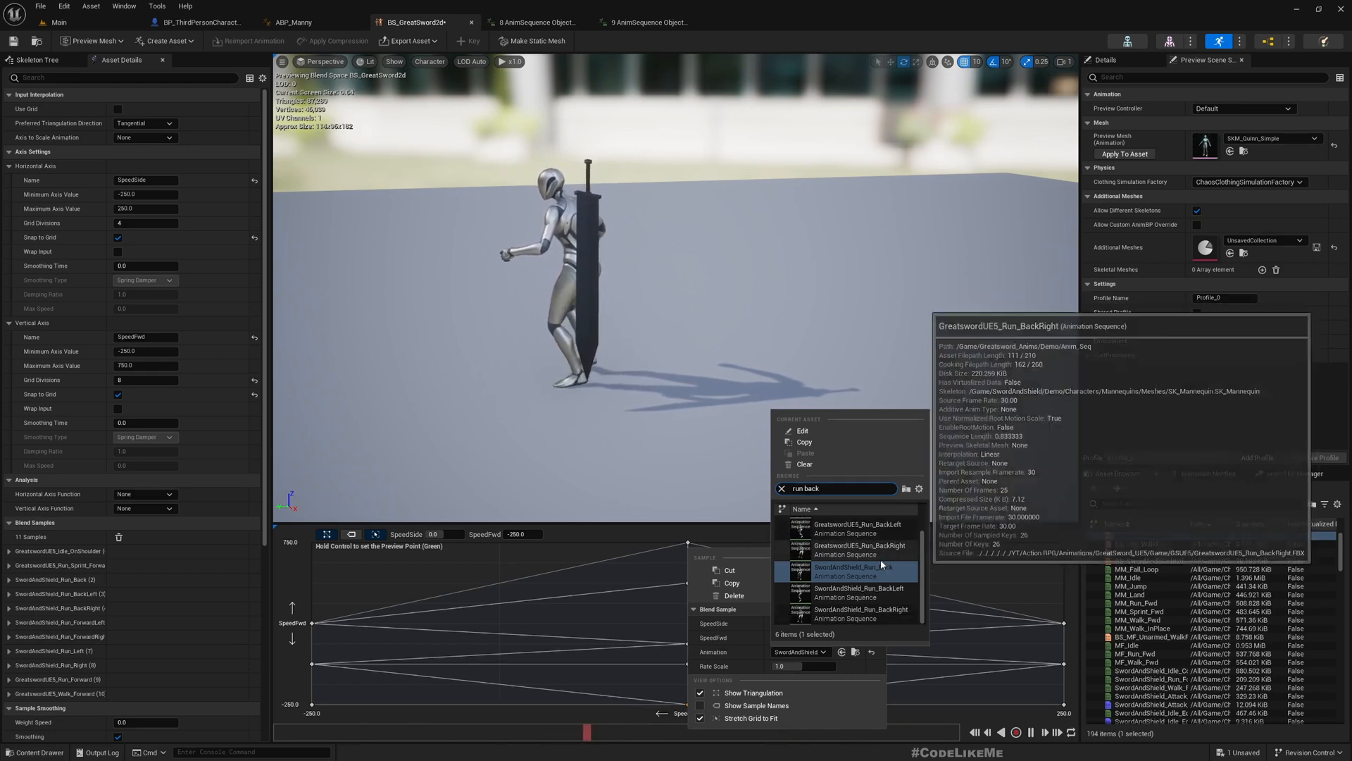
{"action": "left_click", "coordinate": [872, 529]}
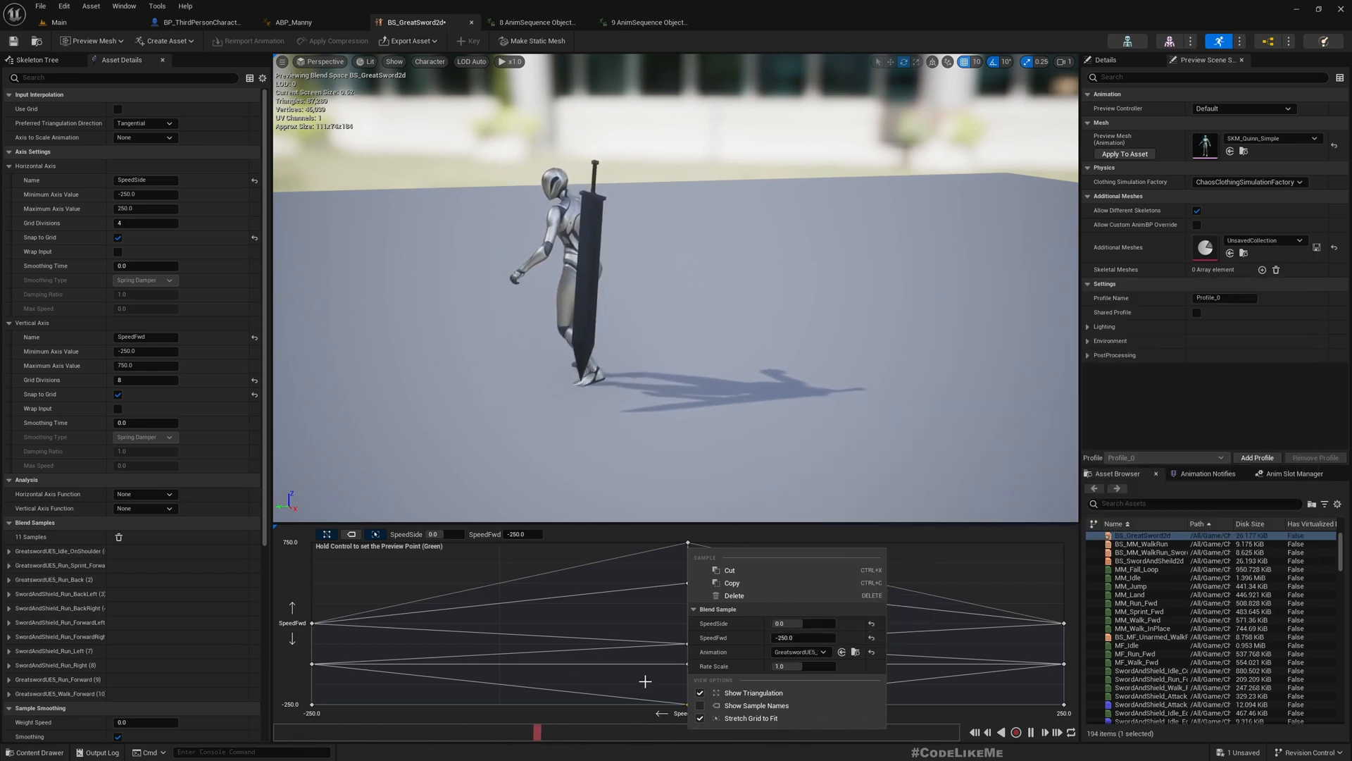
{"action": "left_click", "coordinate": [699, 694]}
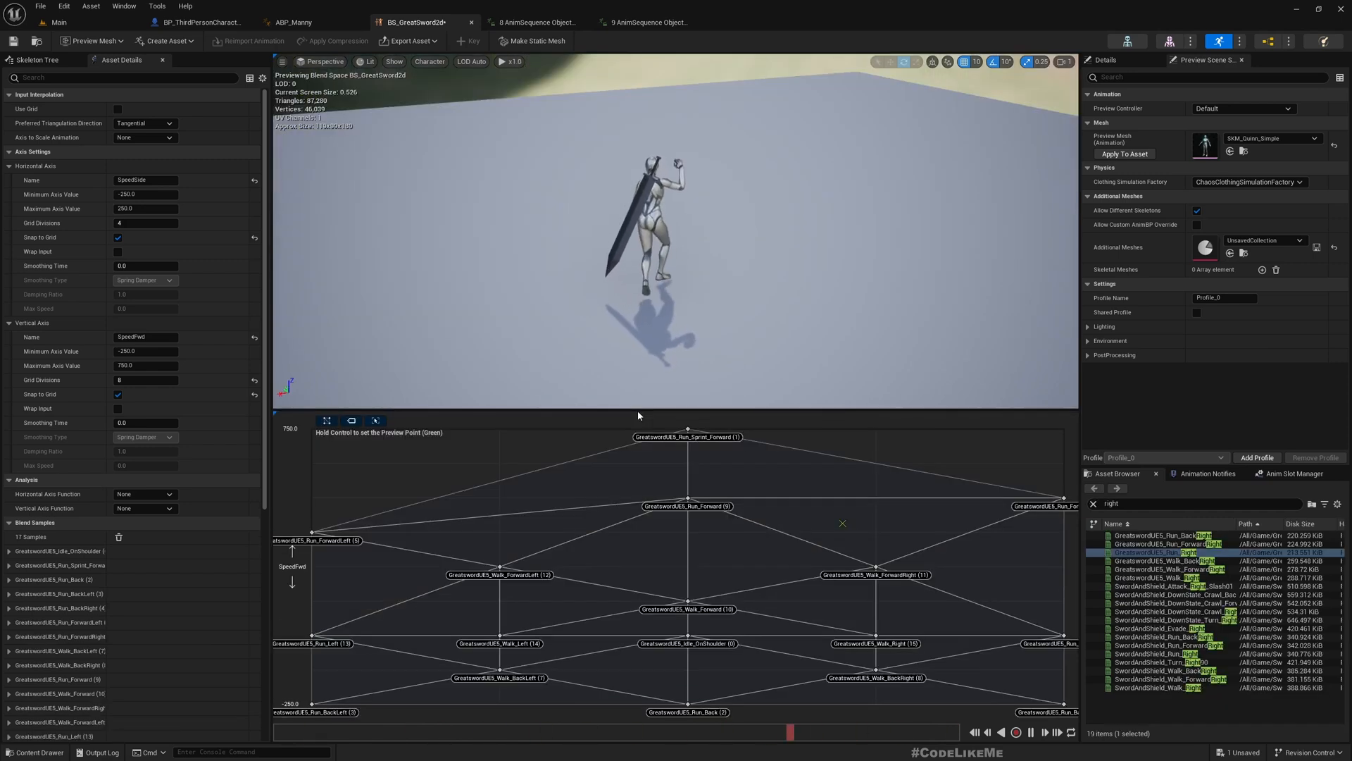
Preview the blended great sword movement, save the blend space and locate its asset in the Manny animations folder.
{"action": "key", "text": "ctrl"}
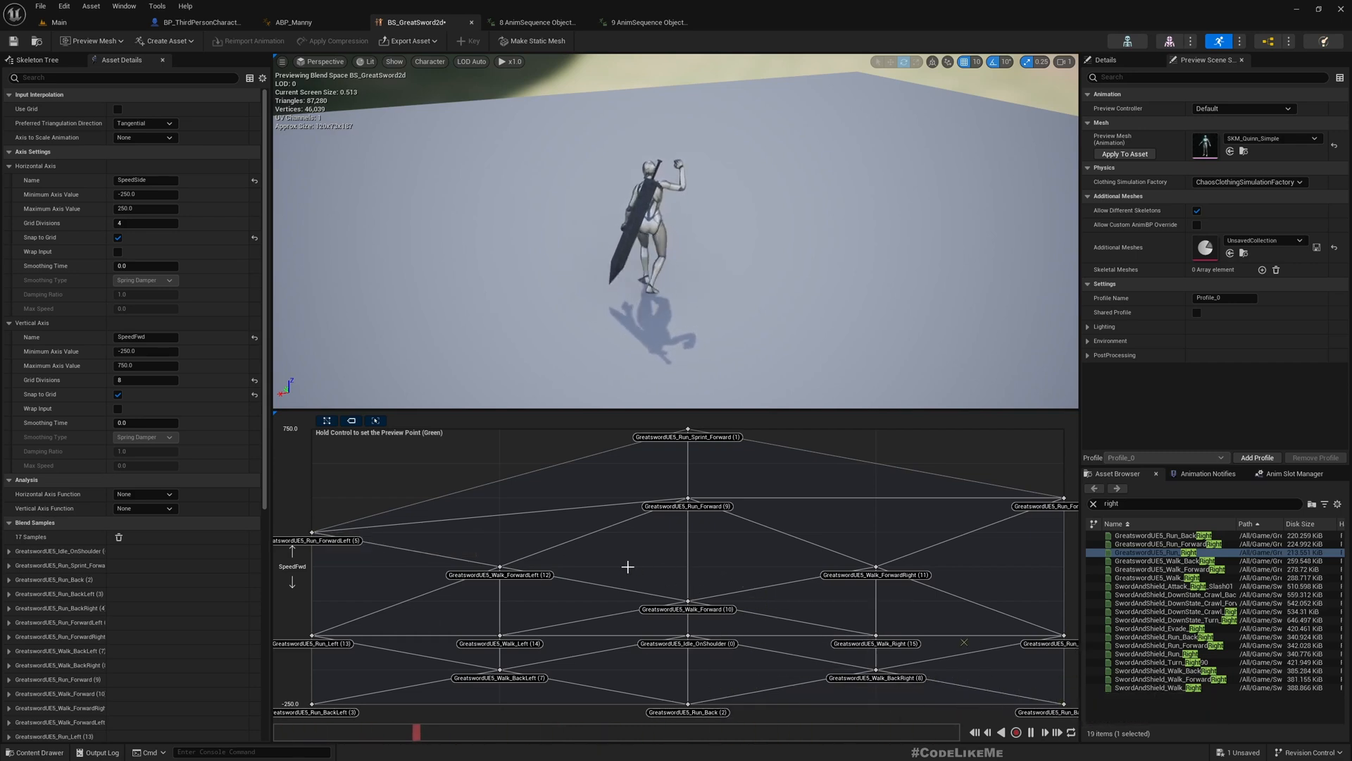
{"action": "left_click", "coordinate": [13, 41]}
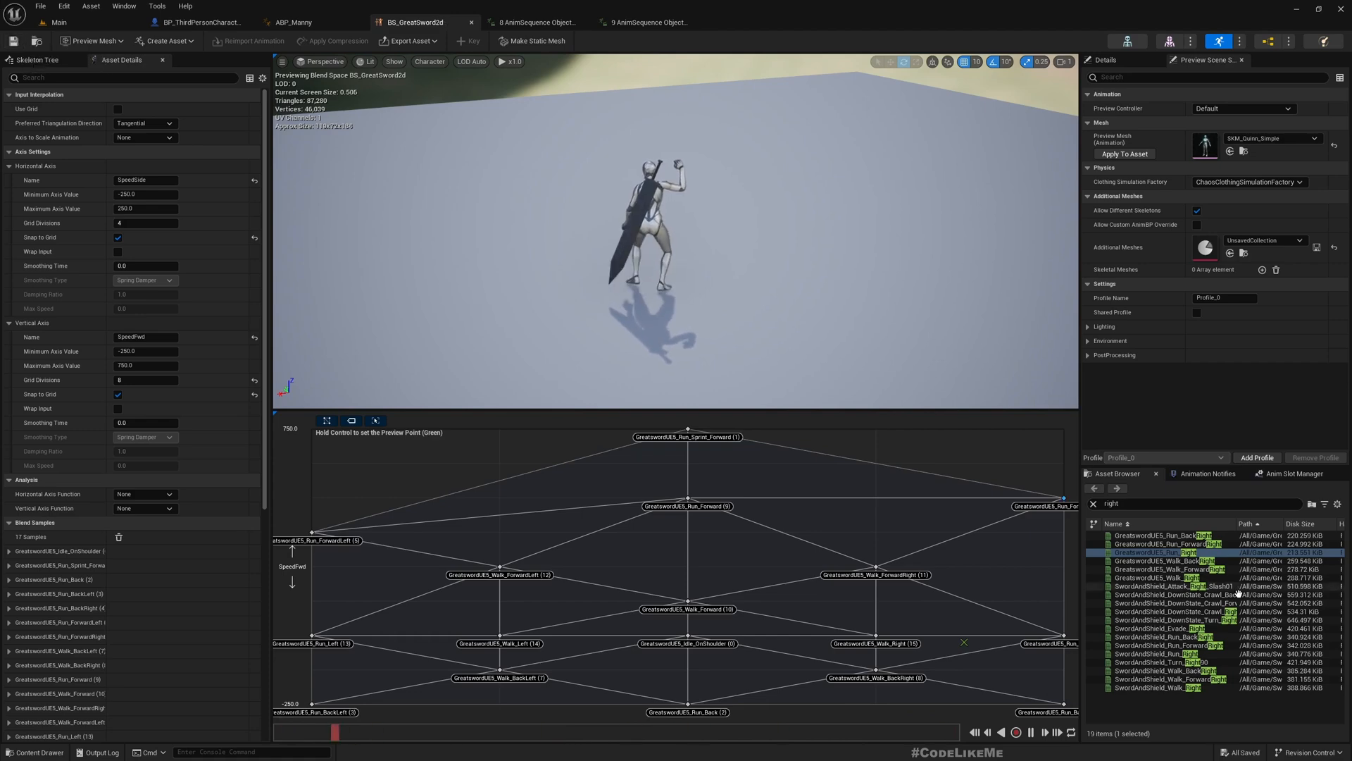
{"action": "left_click", "coordinate": [37, 41]}
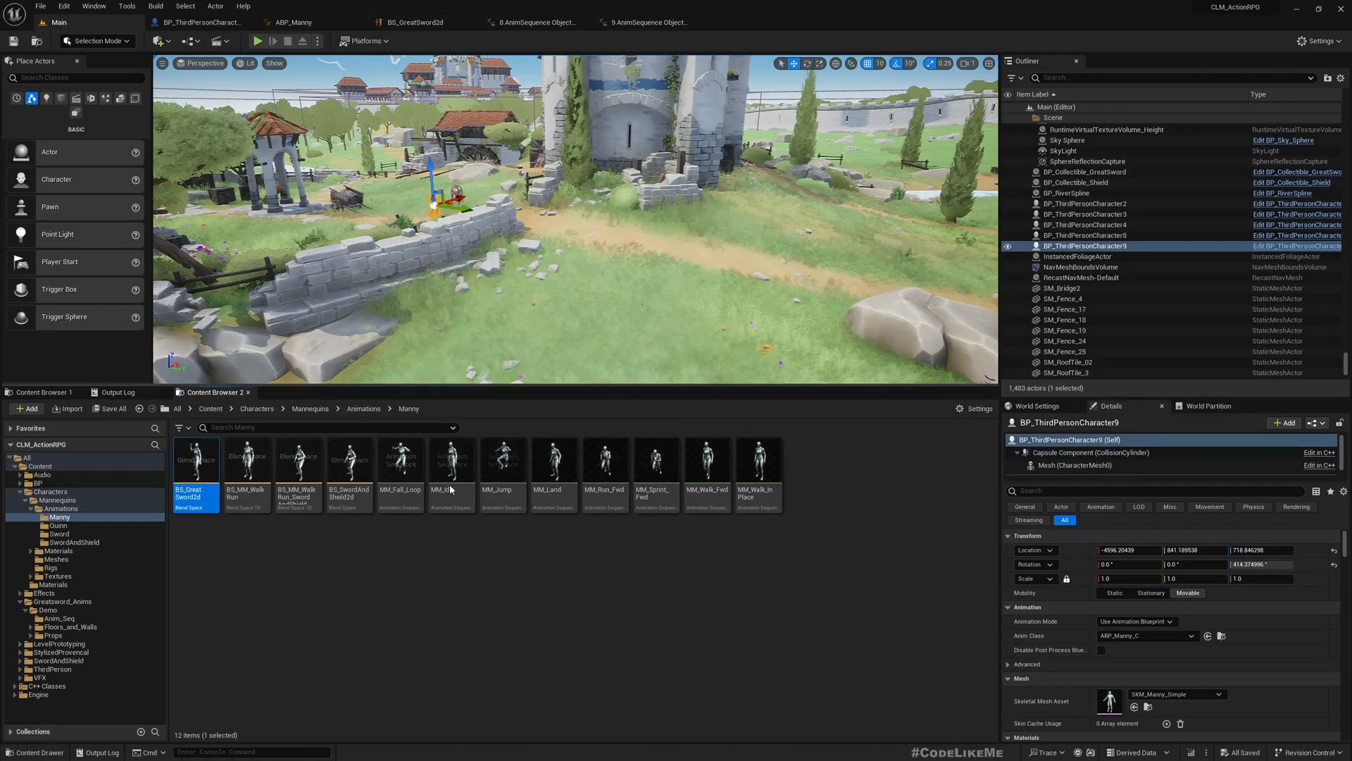
Add a BS_GreatSword2d player to ABP_Manny's Walk / Run state, wired from Speed Side and Speed Fwd to the Great Sword Pose.
{"action": "left_click_drag", "start_coordinate": [212, 485], "coordinate": [563, 431]}
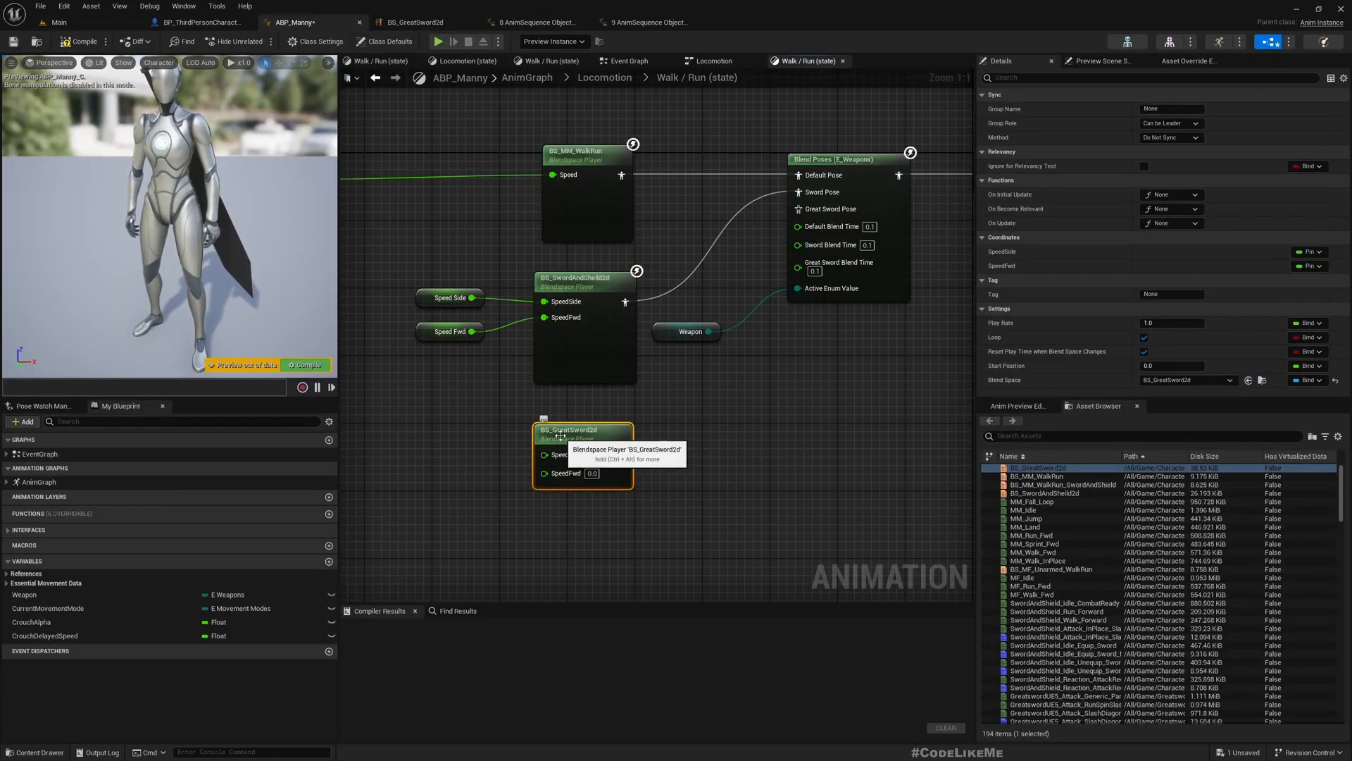
{"action": "left_click_drag", "start_coordinate": [472, 297], "coordinate": [544, 446]}
{"action": "left_click_drag", "start_coordinate": [471, 331], "coordinate": [798, 209]}
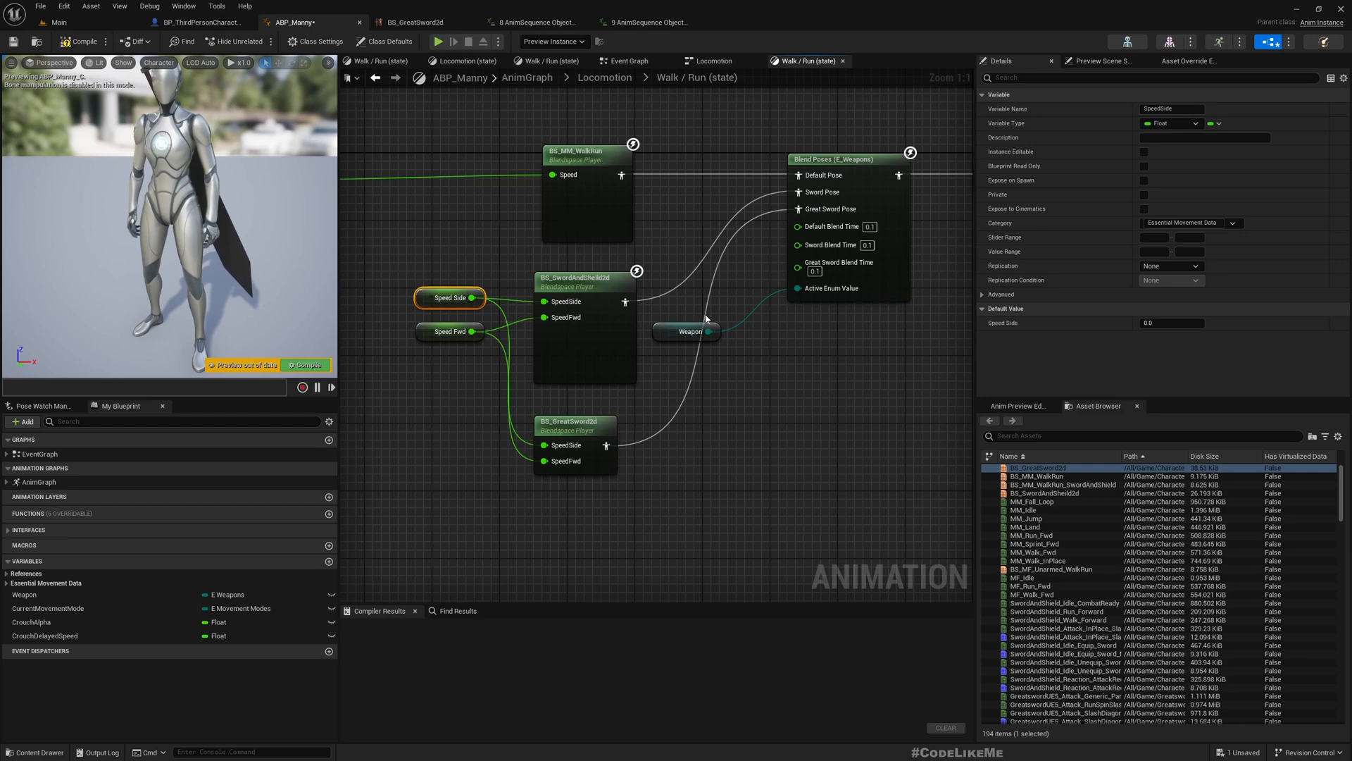
Play the Main level full screen, run the character forward with the picked-up great sword and equip it.
{"action": "left_click", "coordinate": [62, 22]}
{"action": "right_click_drag", "start_coordinate": [576, 220], "coordinate": [585, 275]}
{"action": "key", "text": "F11"}
{"action": "key", "text": "alt+p"}
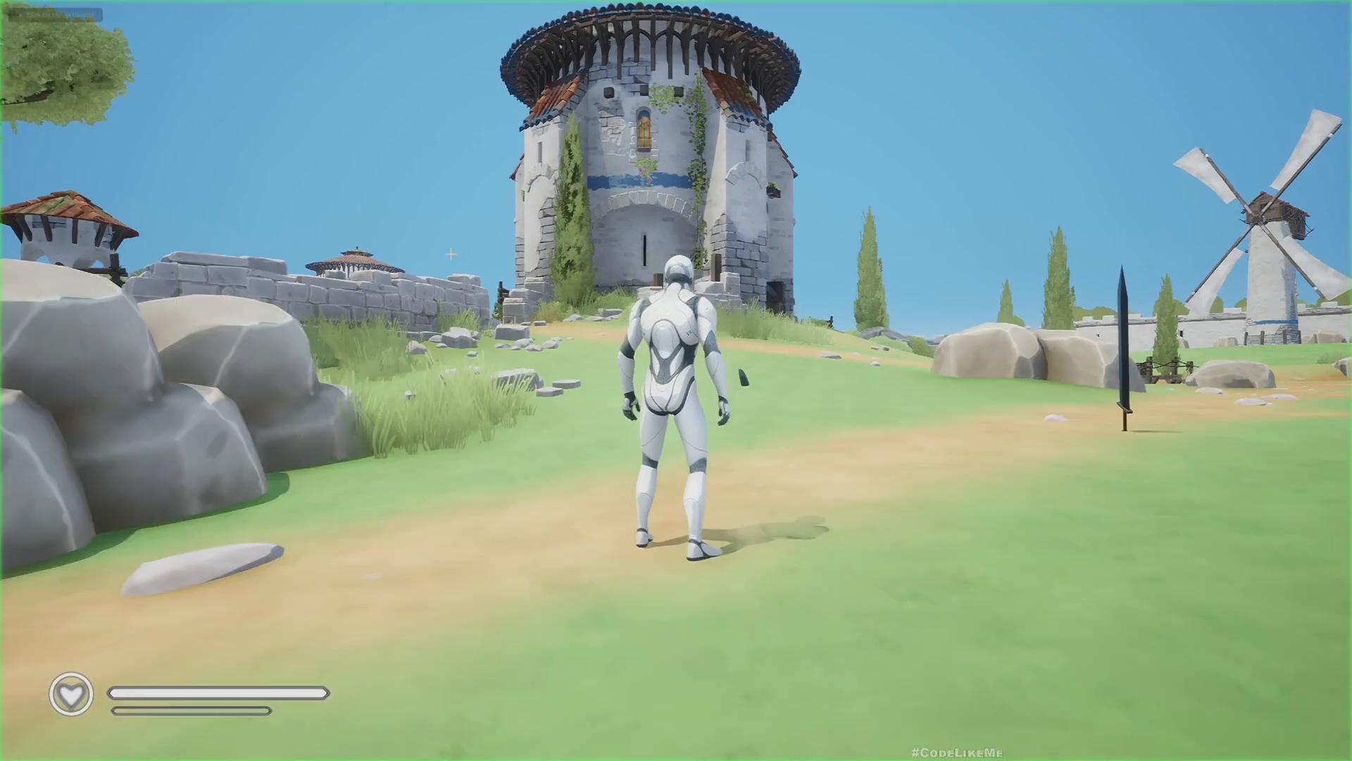
{"action": "key", "text": "w"}
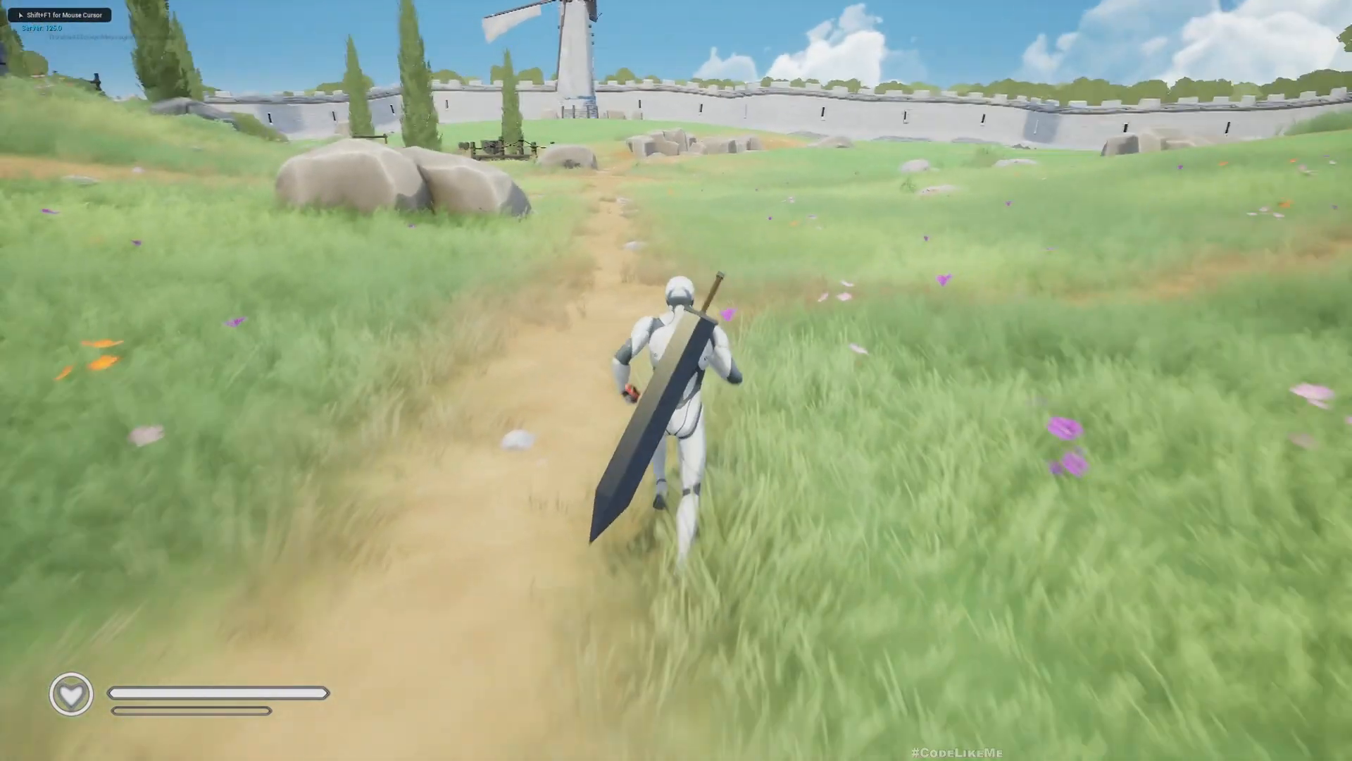
{"action": "key", "text": "e"}
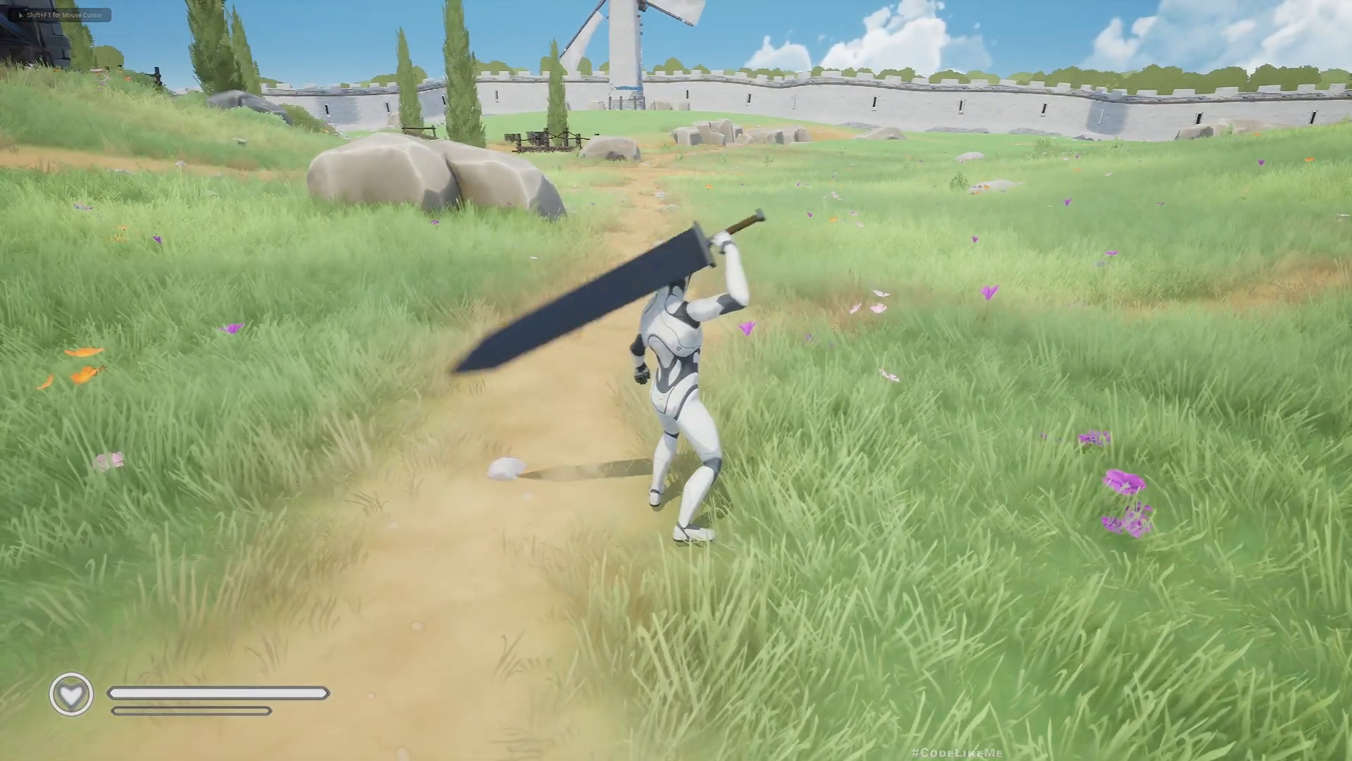
Move the character forward, backward and sideways with the equipped great sword to check the locomotion animations.
{"action": "key", "text": "a"}
{"action": "key", "text": "s"}
{"action": "key", "text": "w"}
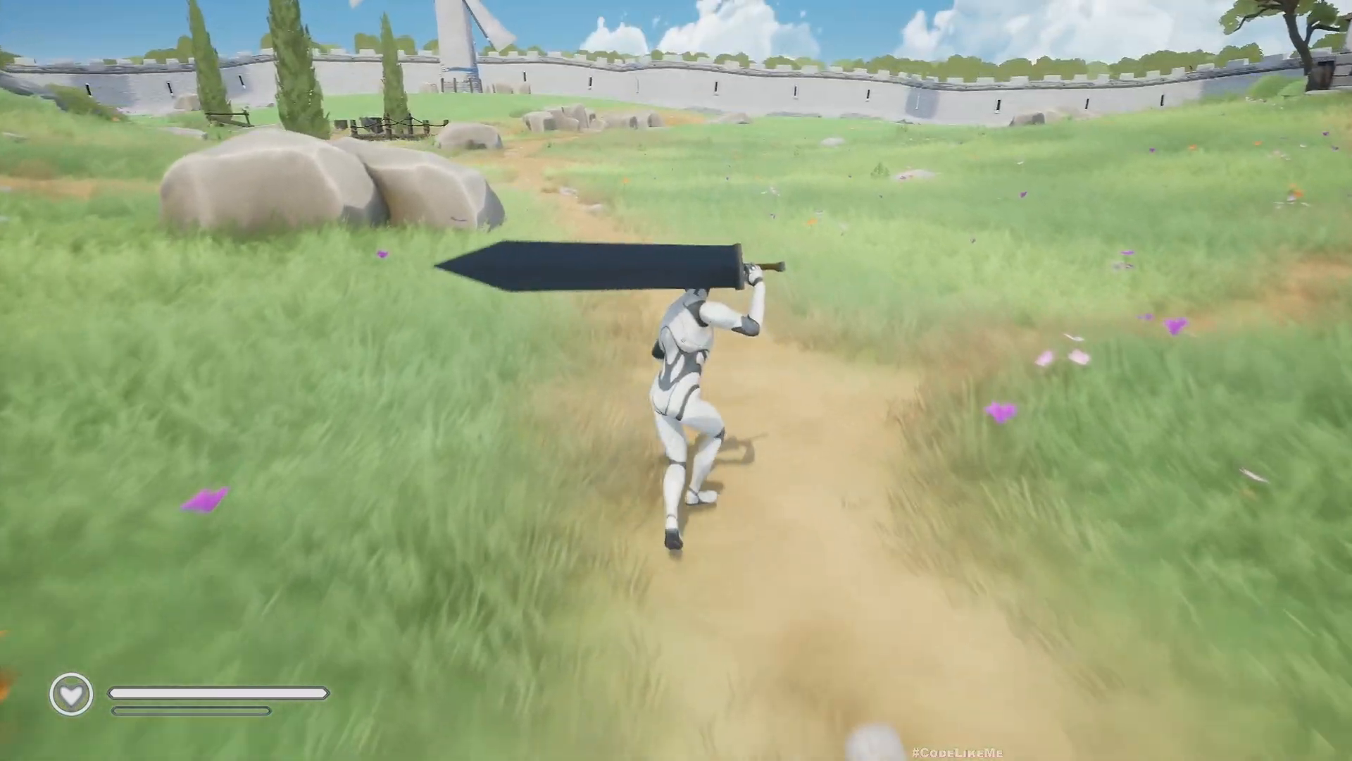
{"action": "key", "text": "w"}
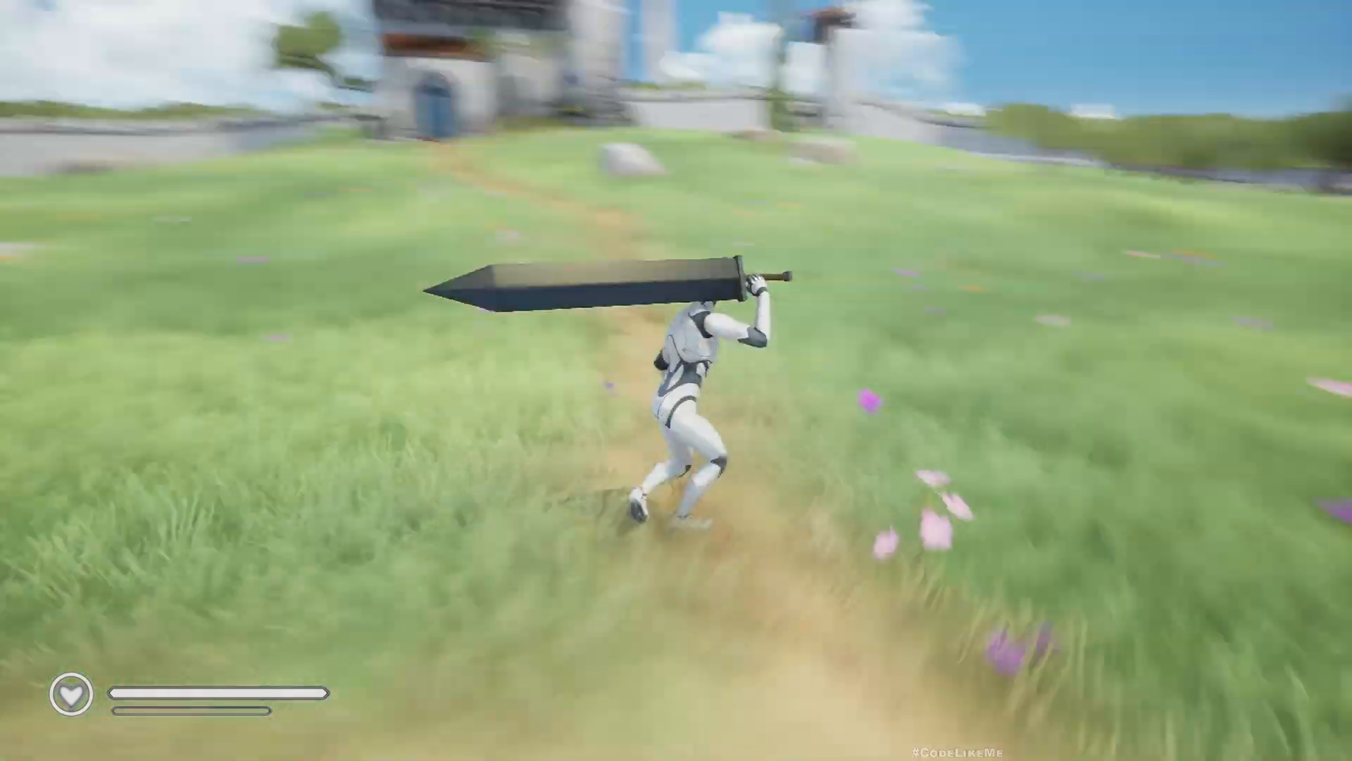
{"action": "key", "text": "w"}
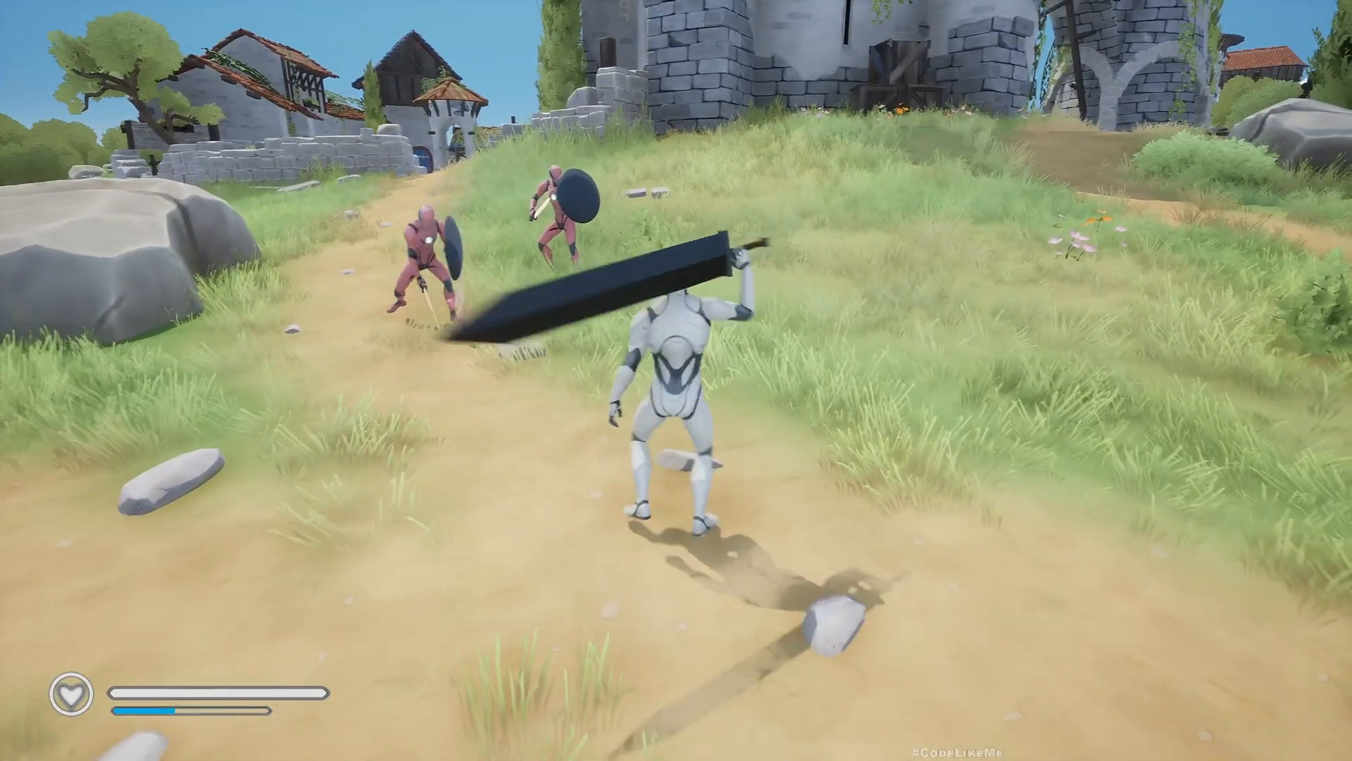
Test the great sword movement and attacks close to the two shield-bearing enemies, and end the play session.
{"action": "key", "text": "s"}
{"action": "key", "text": "w"}
{"action": "key", "text": "w"}
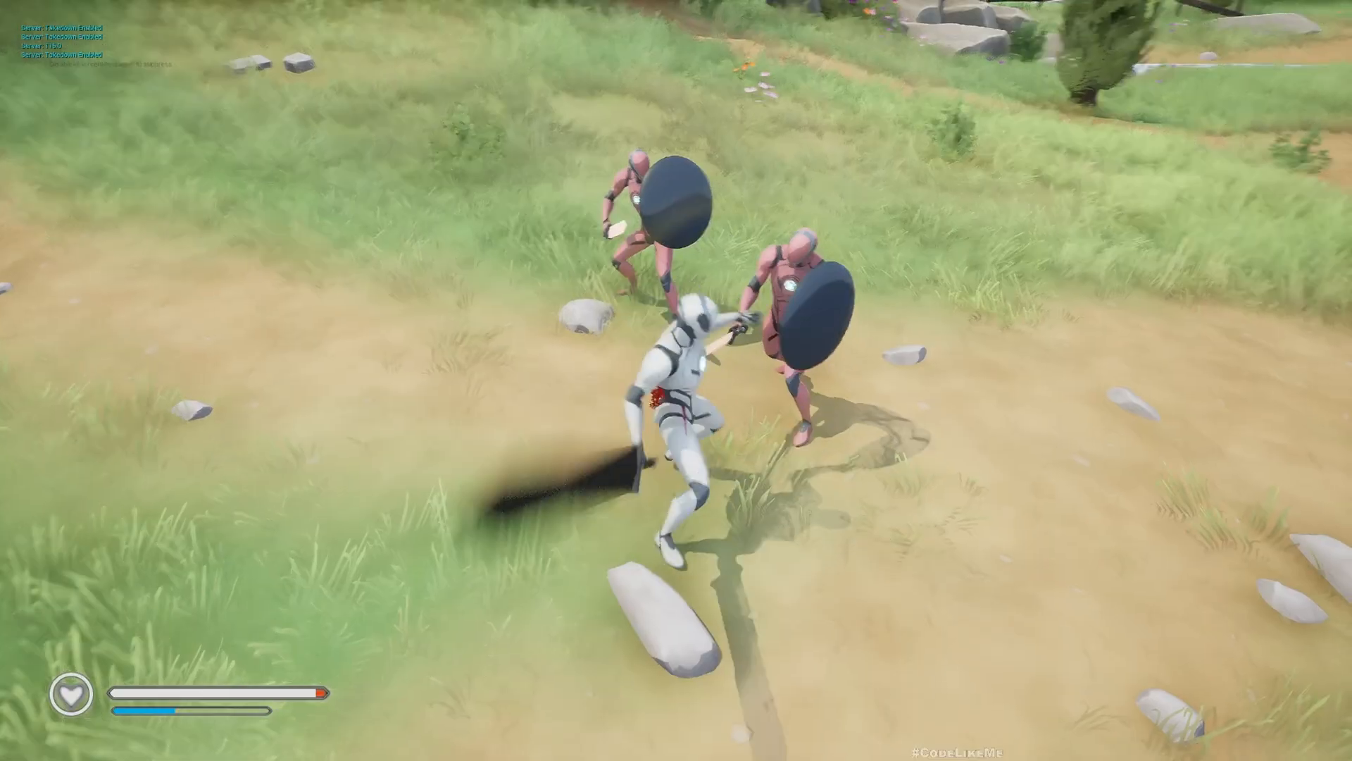
{"action": "key", "text": "s"}
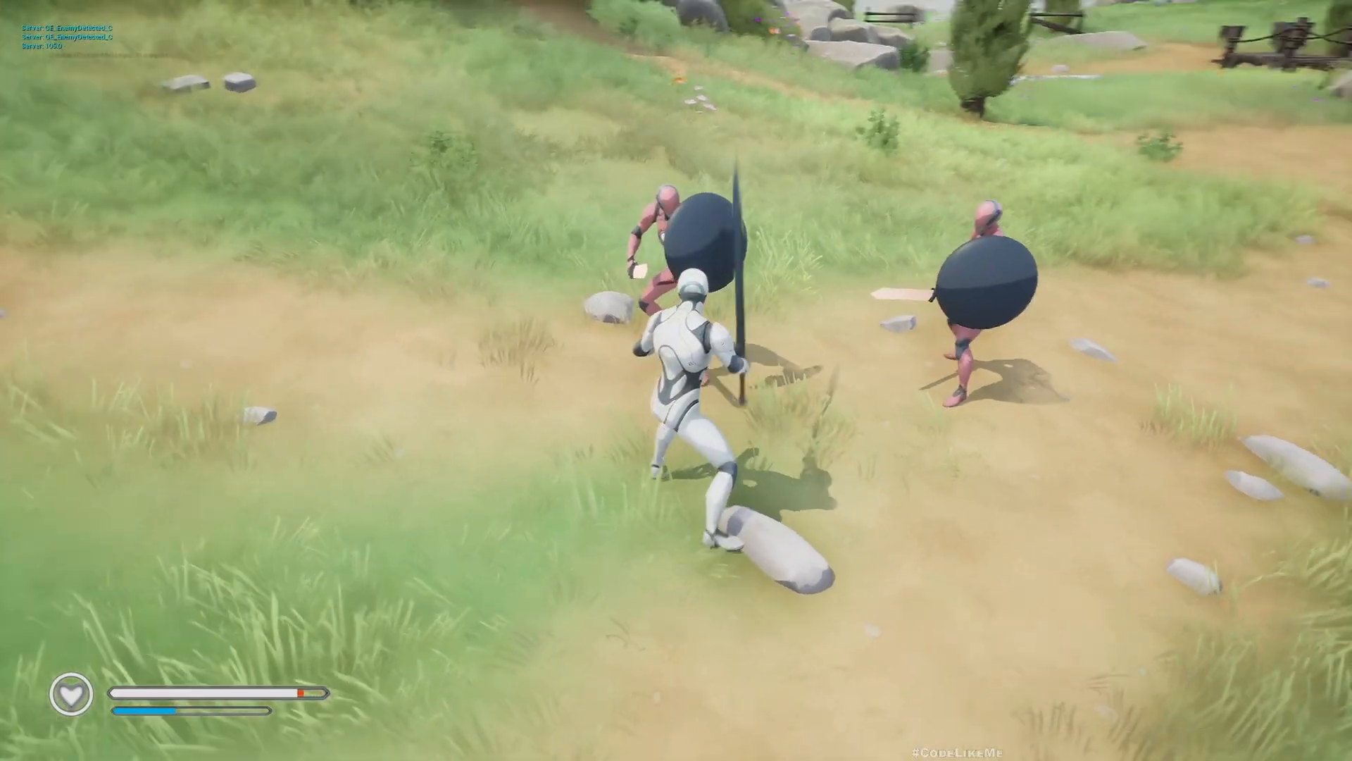
{"action": "key", "text": "a"}
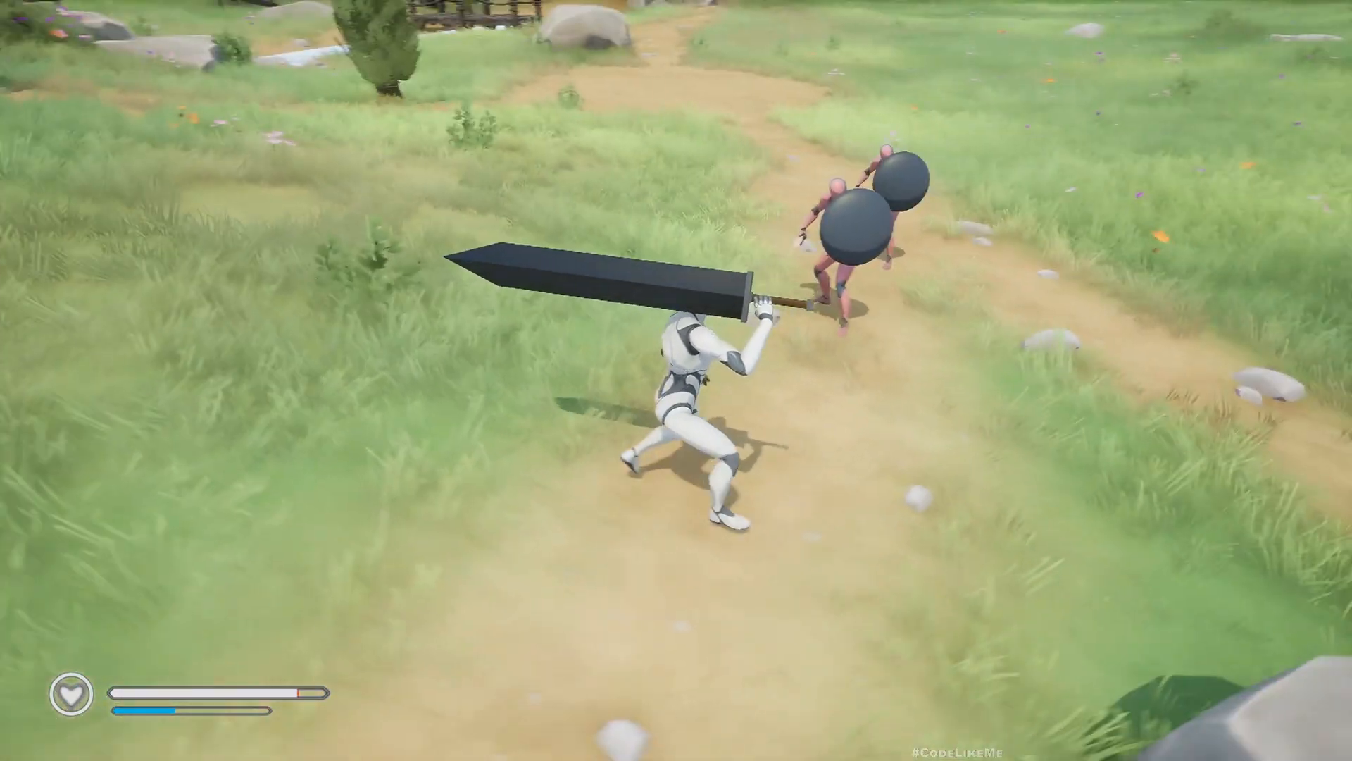
{"action": "key", "text": "Escape"}
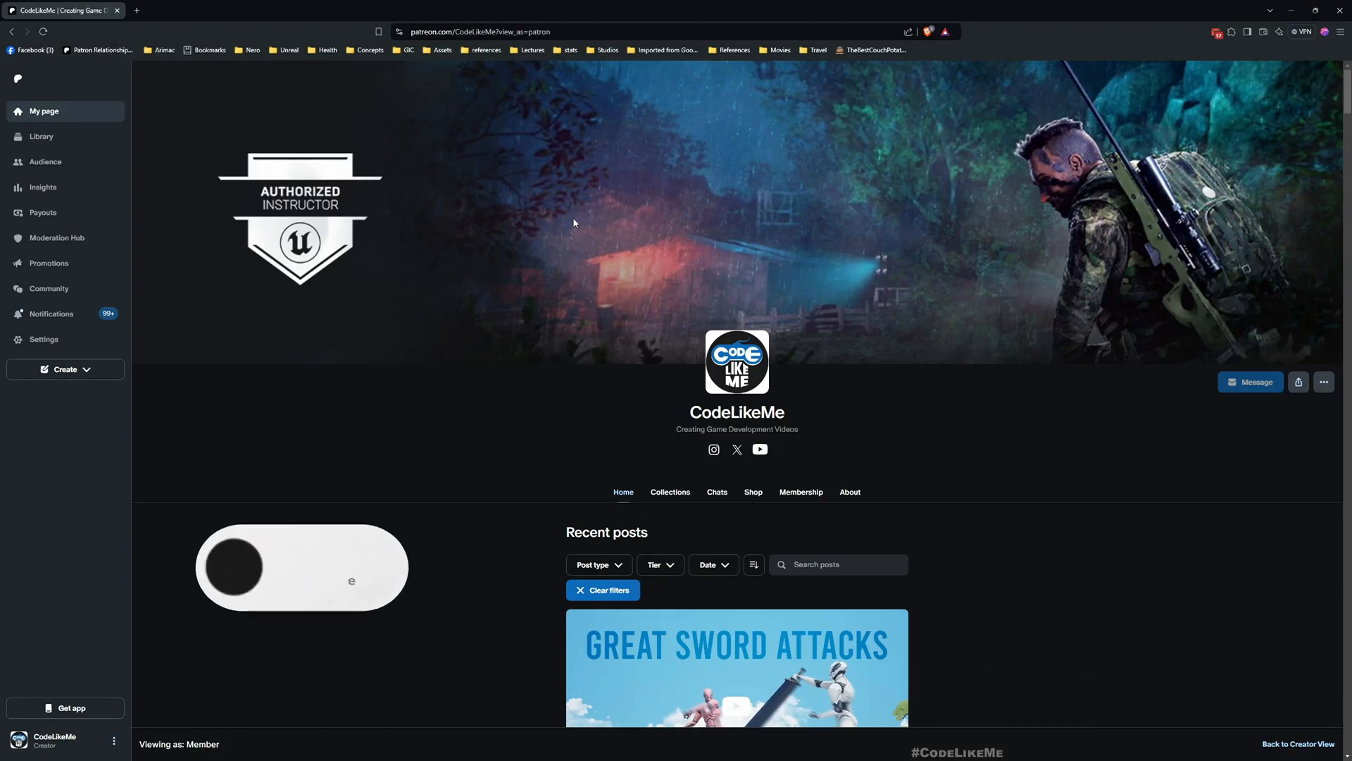
Look through the recent posts on the CodeLikeMe Patreon page.
{"action": "scroll", "coordinate": [670, 424], "scroll_direction": "down", "scroll_amount": 5}
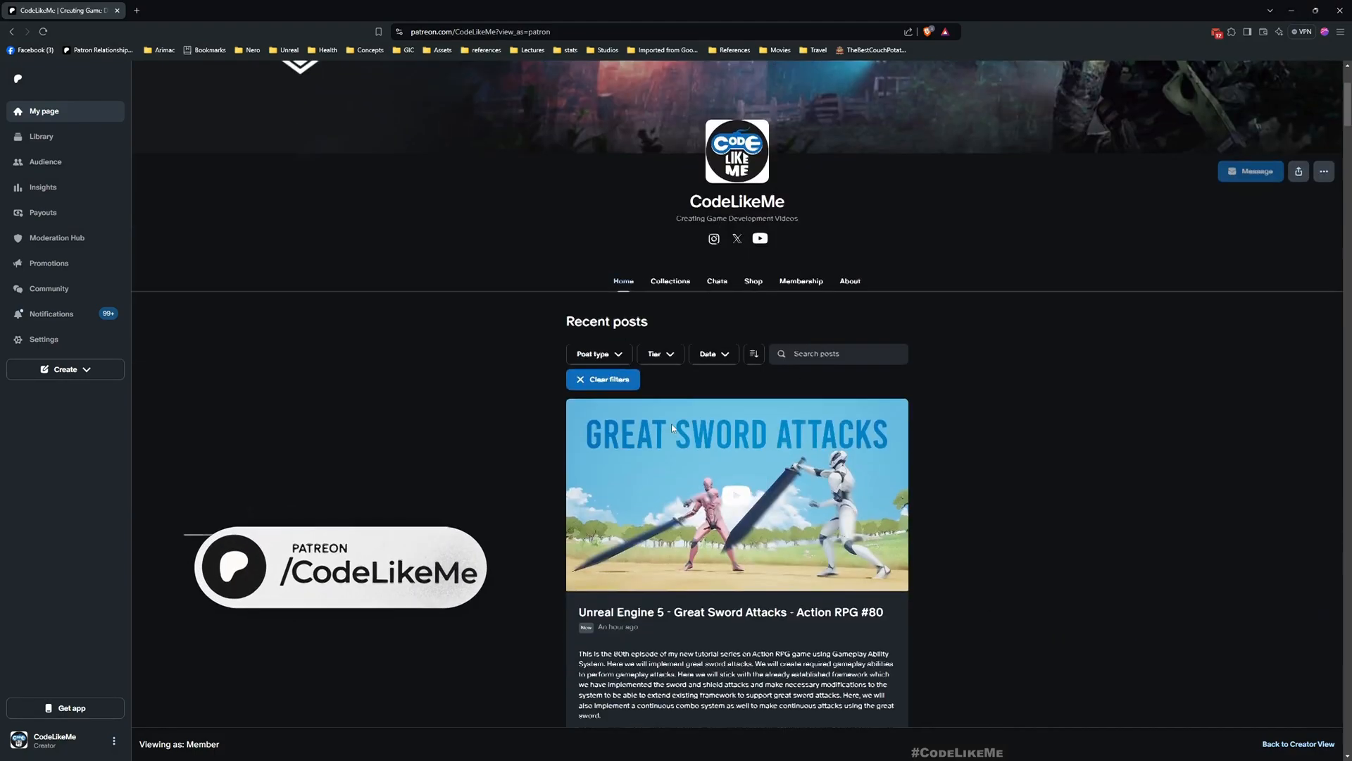
{"action": "scroll", "coordinate": [672, 428], "scroll_direction": "down", "scroll_amount": 10}
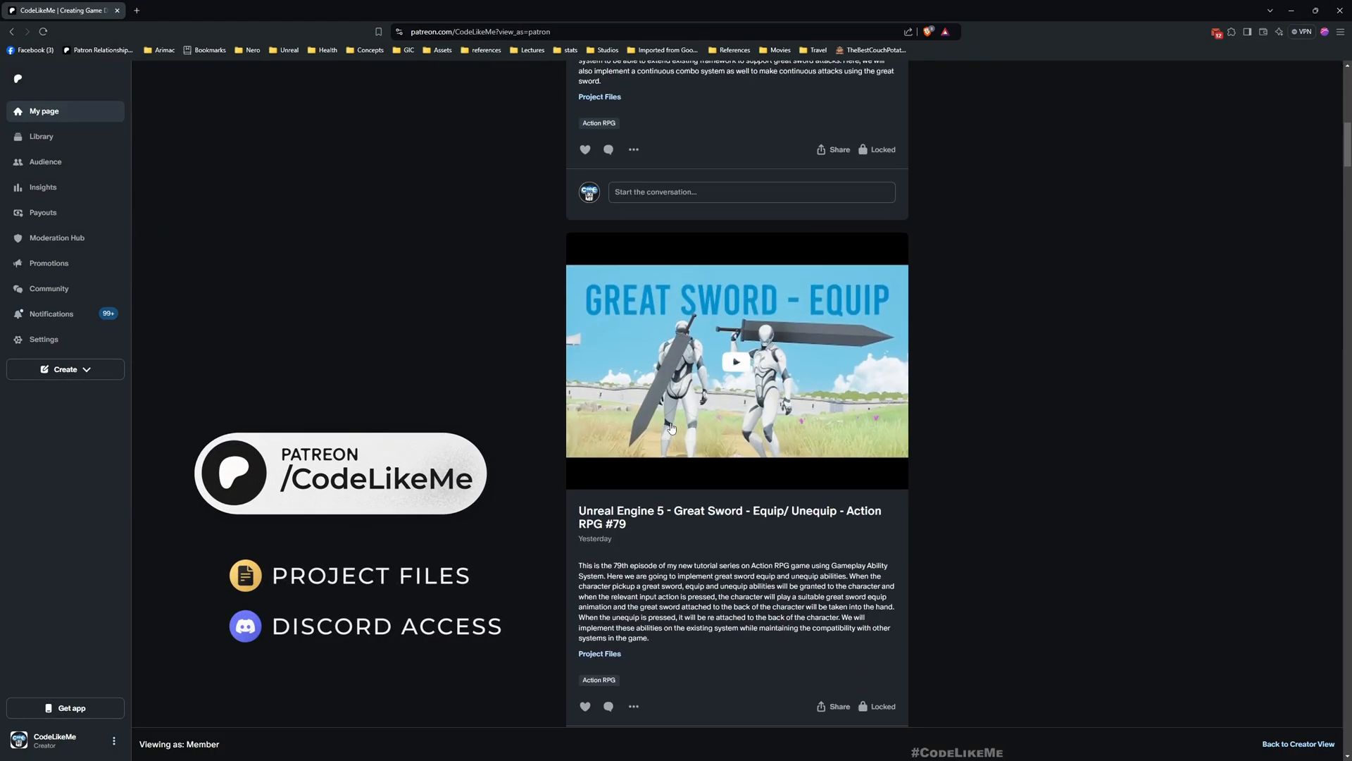
{"action": "scroll", "coordinate": [671, 428], "scroll_direction": "down", "scroll_amount": 15}
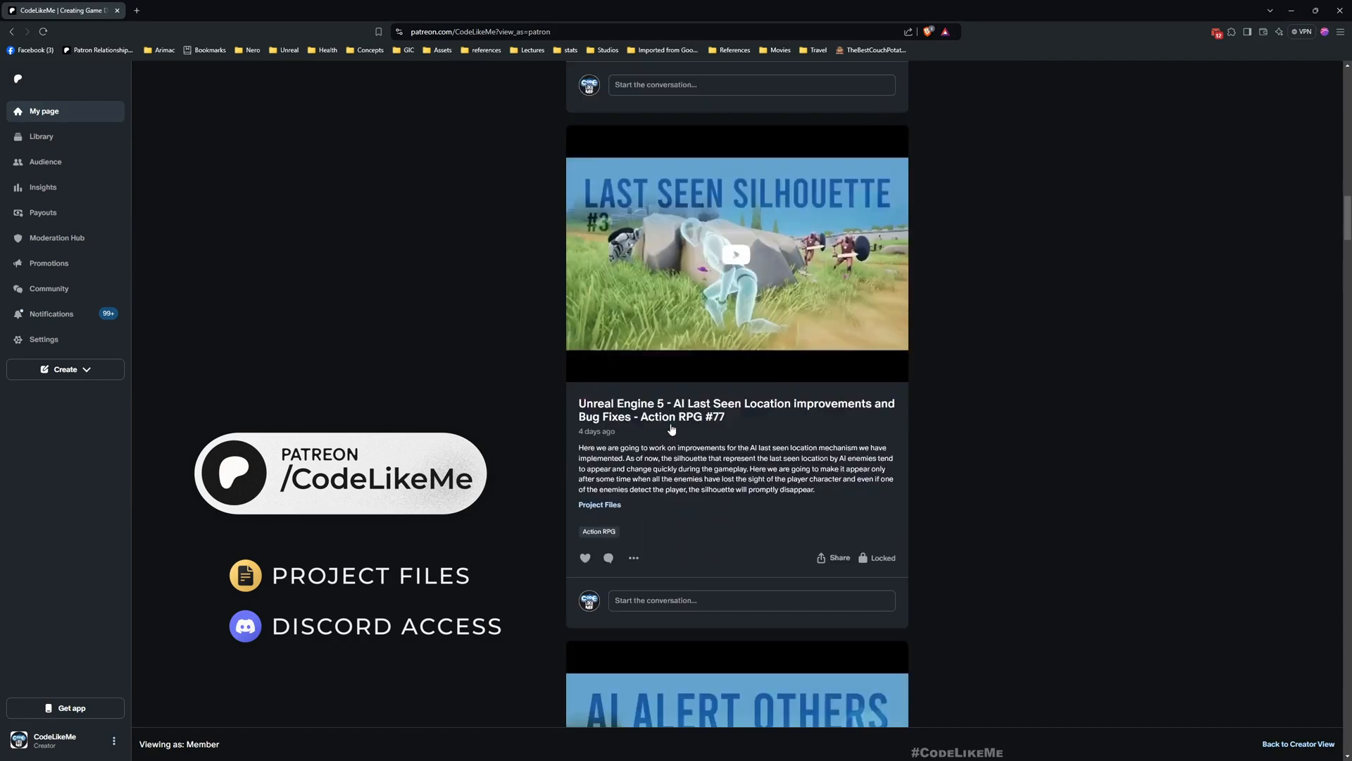
{"action": "scroll", "coordinate": [670, 427], "scroll_direction": "down", "scroll_amount": 15}
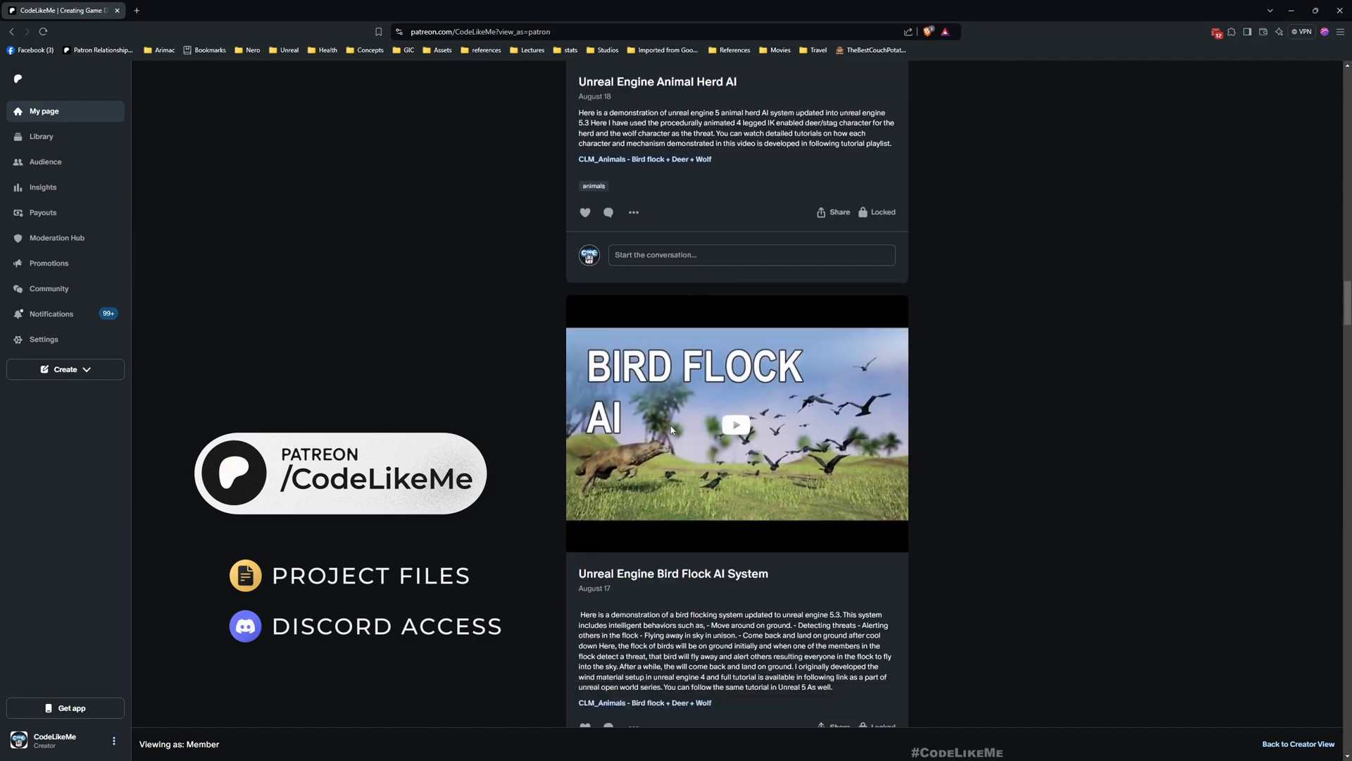
{"action": "scroll", "coordinate": [671, 432], "scroll_direction": "down", "scroll_amount": 15}
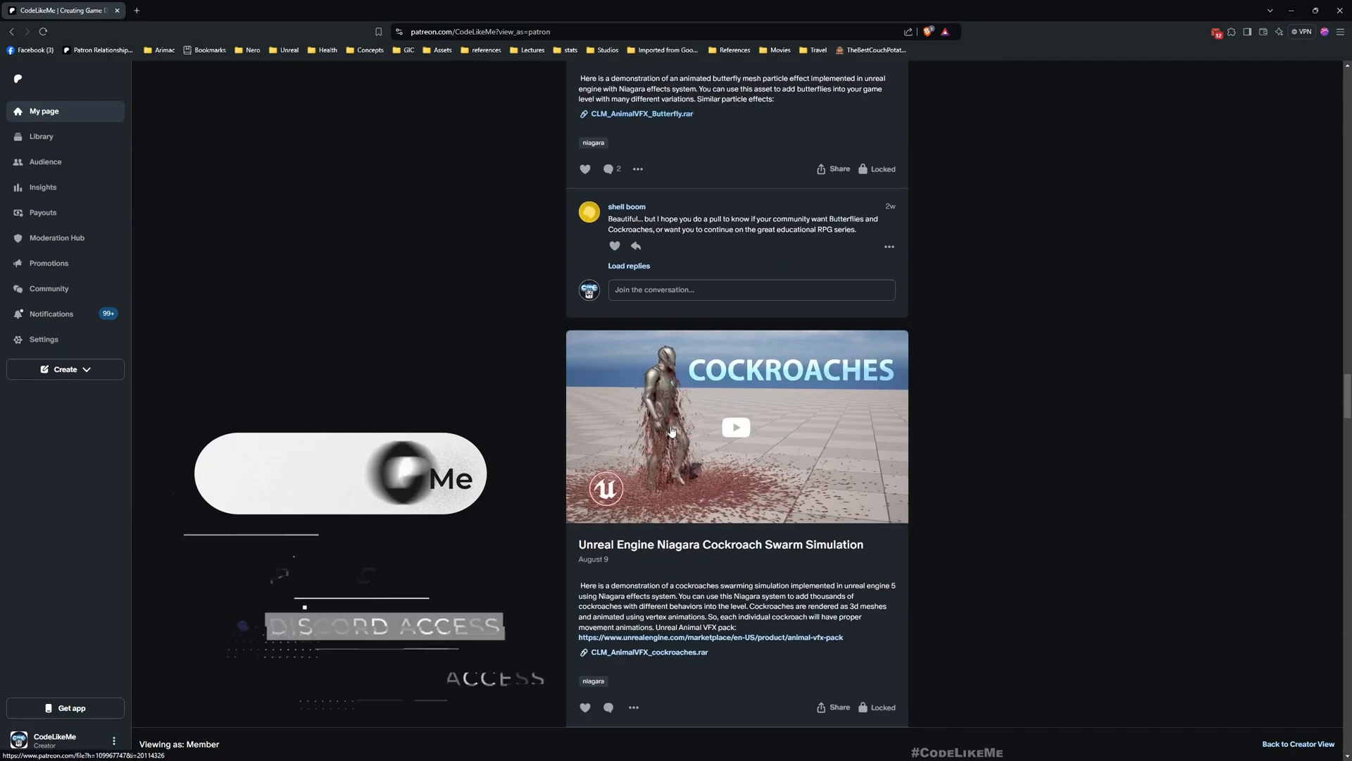
{"action": "scroll", "coordinate": [670, 432], "scroll_direction": "down", "scroll_amount": 15}
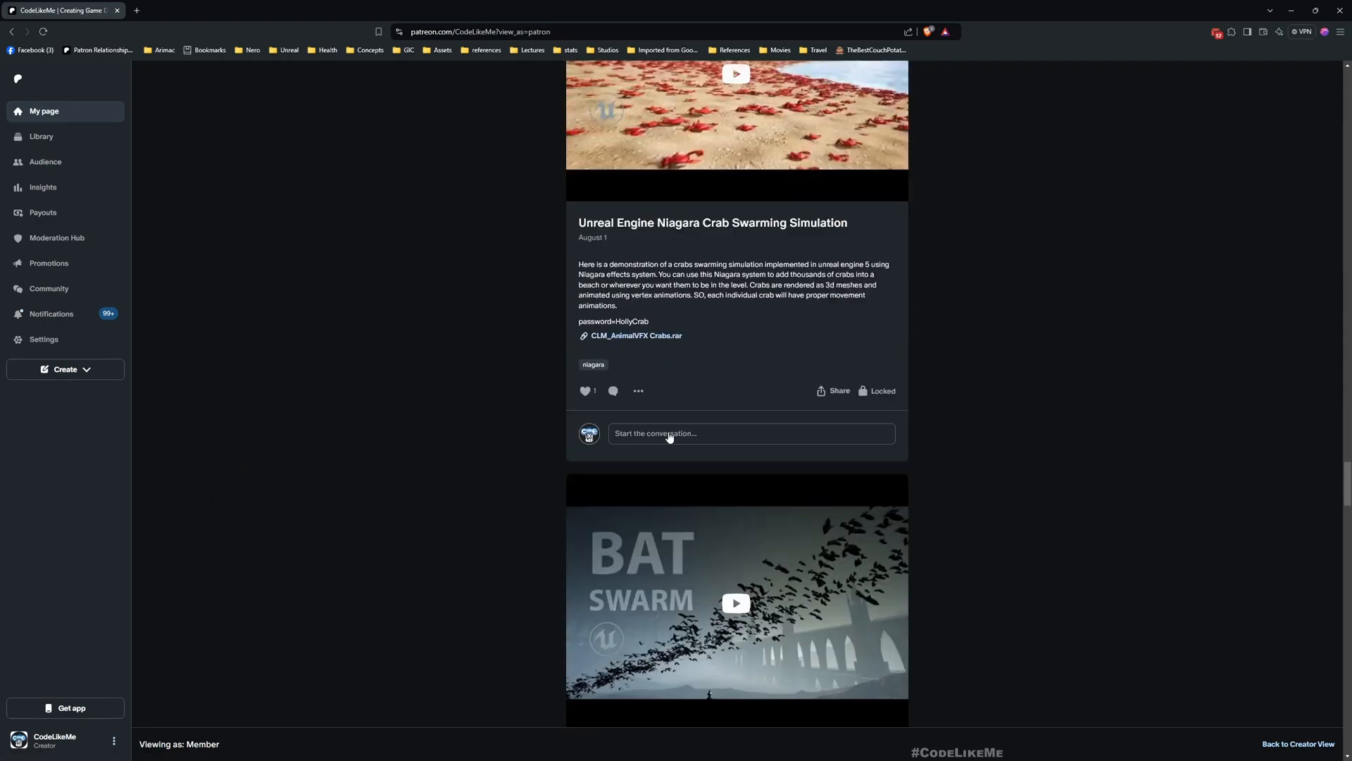